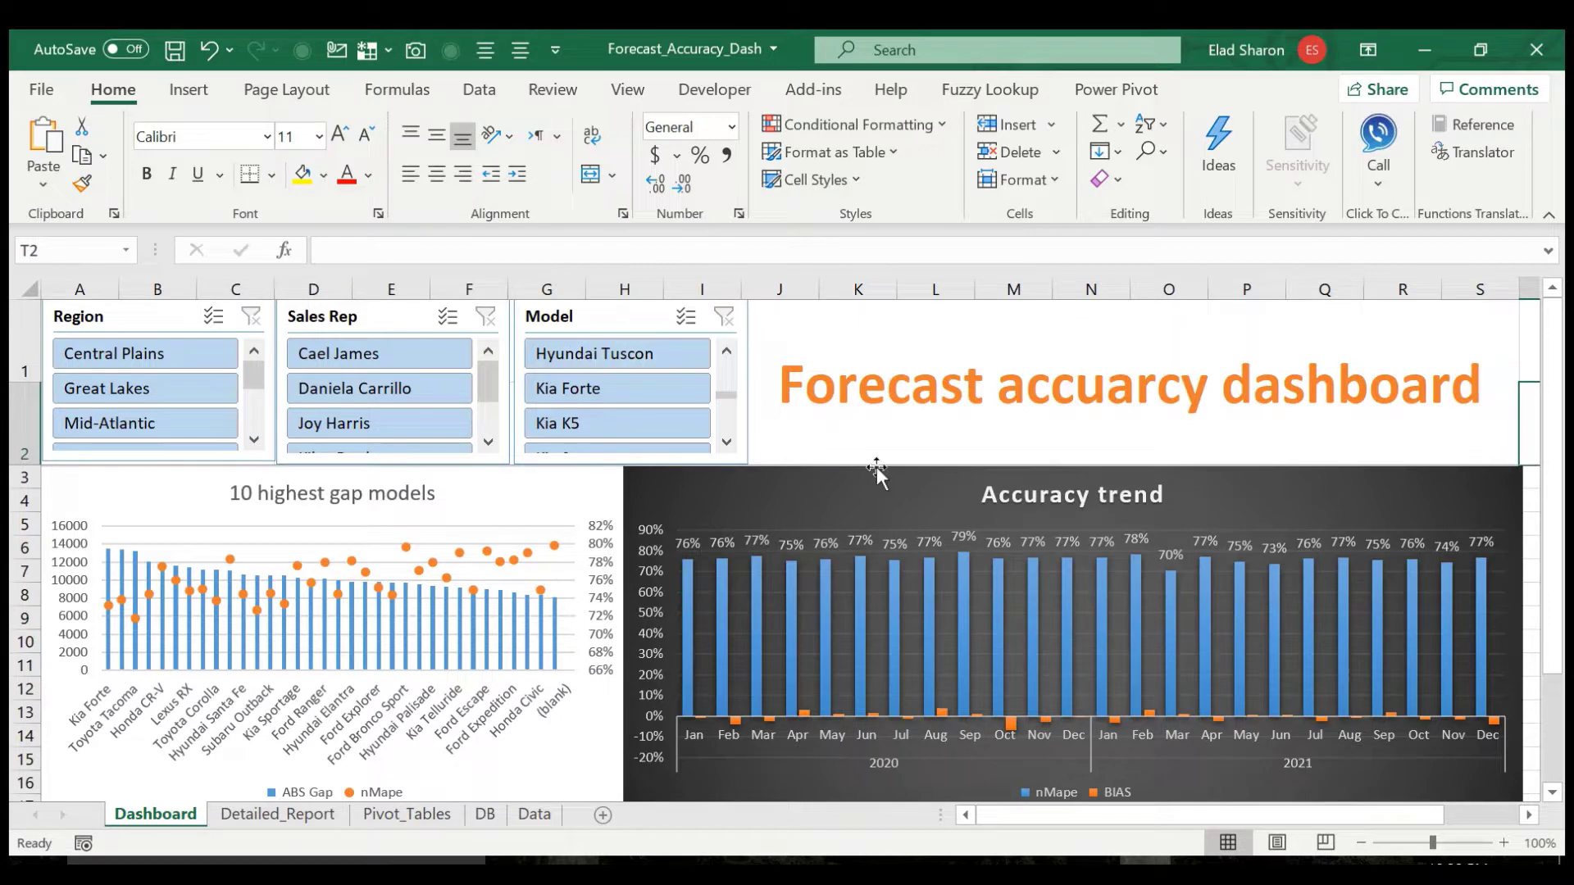
click(533, 814)
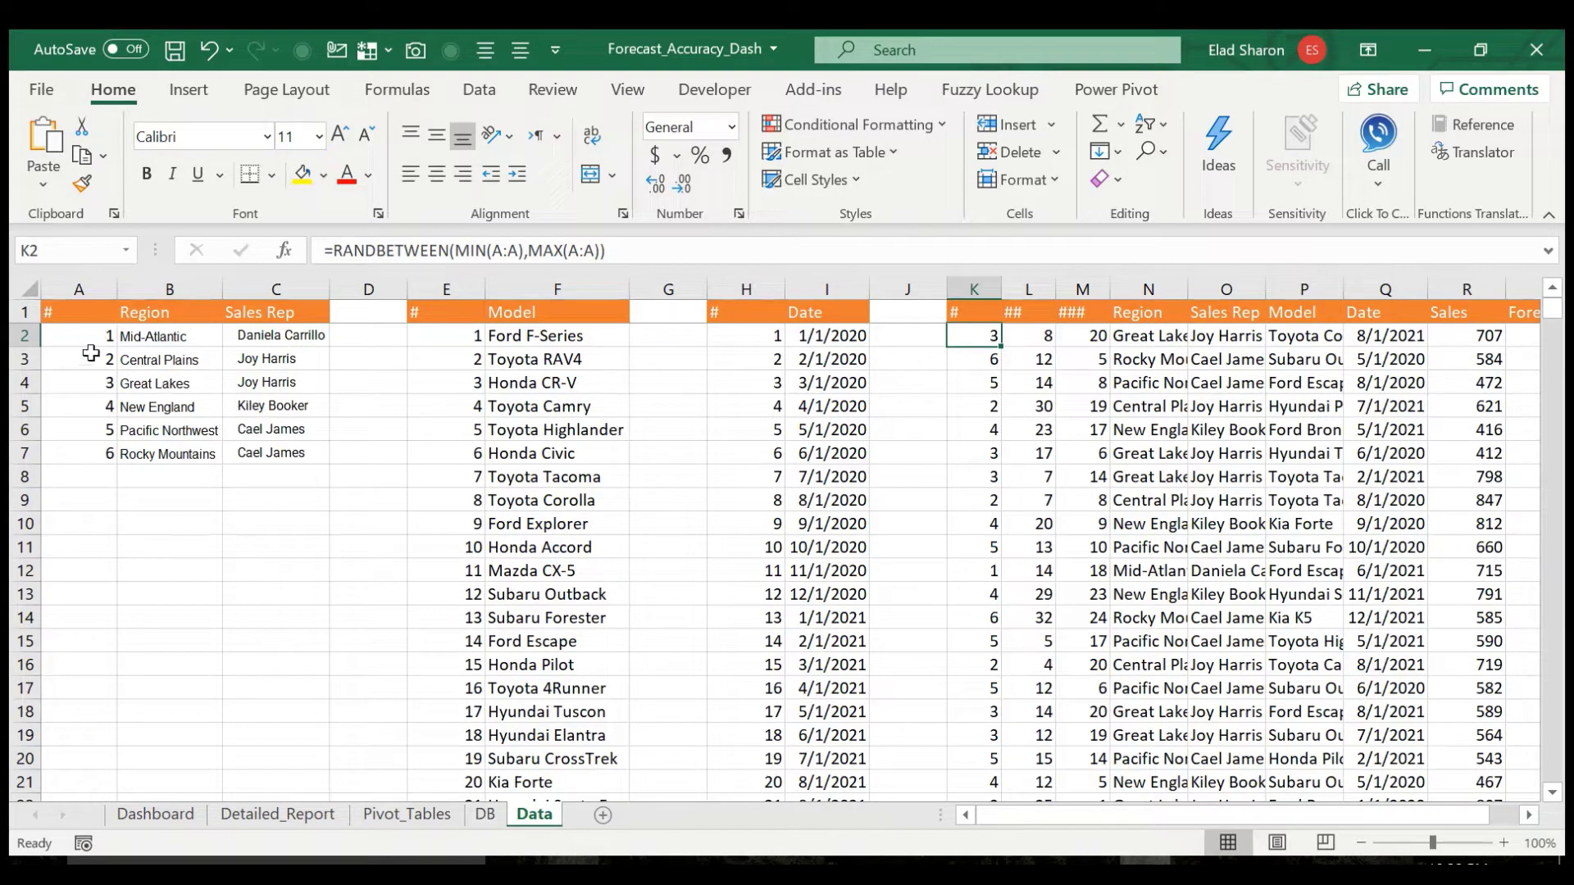
drag(167, 338, 169, 456)
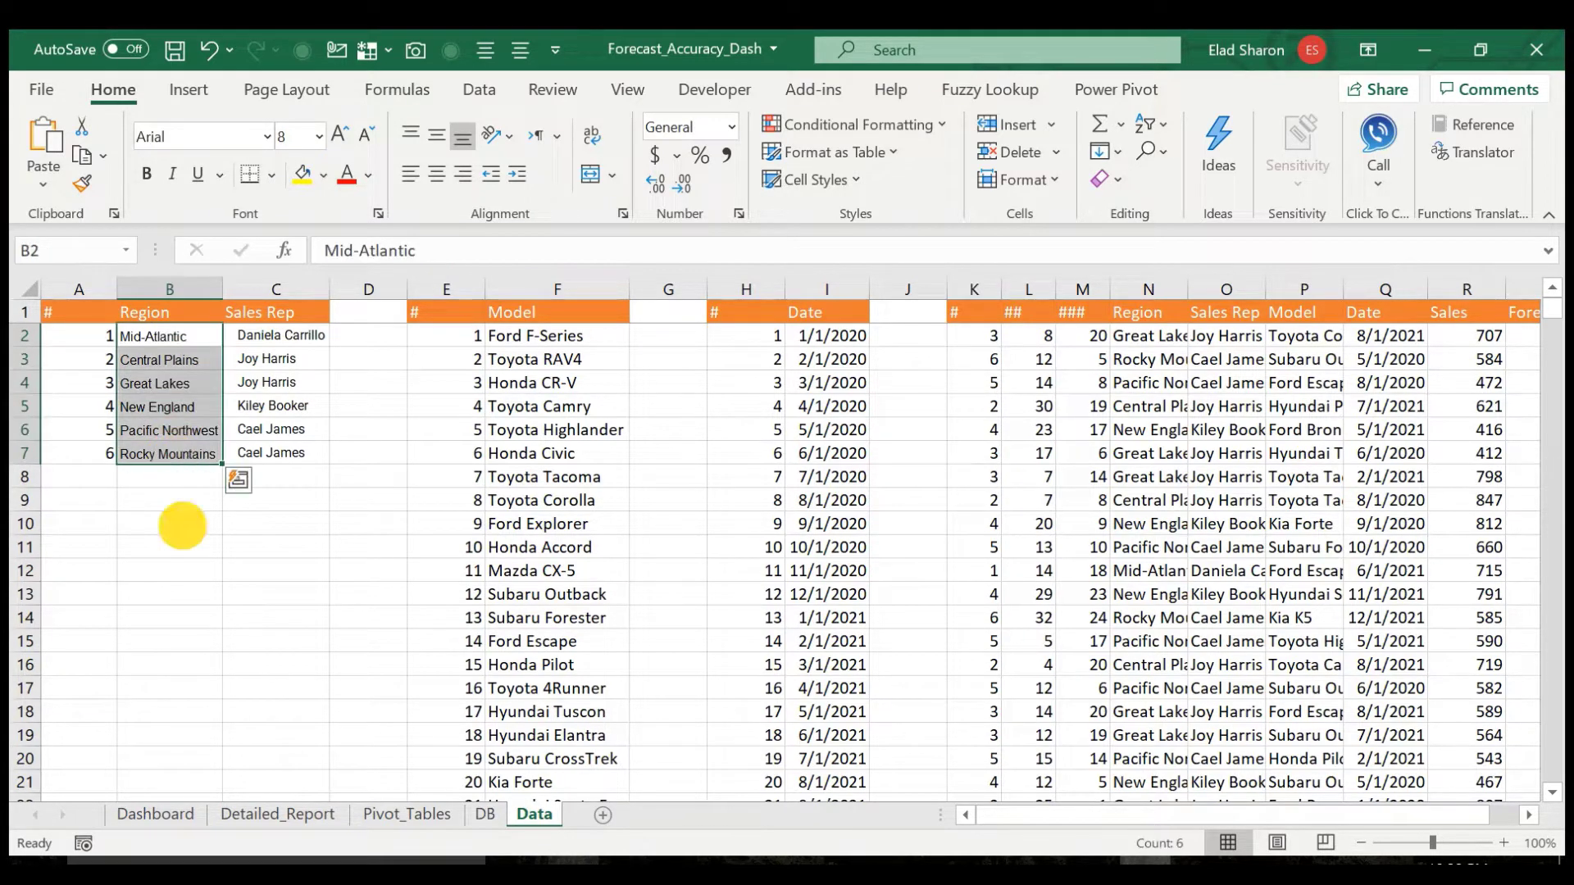
click(182, 526)
click(320, 332)
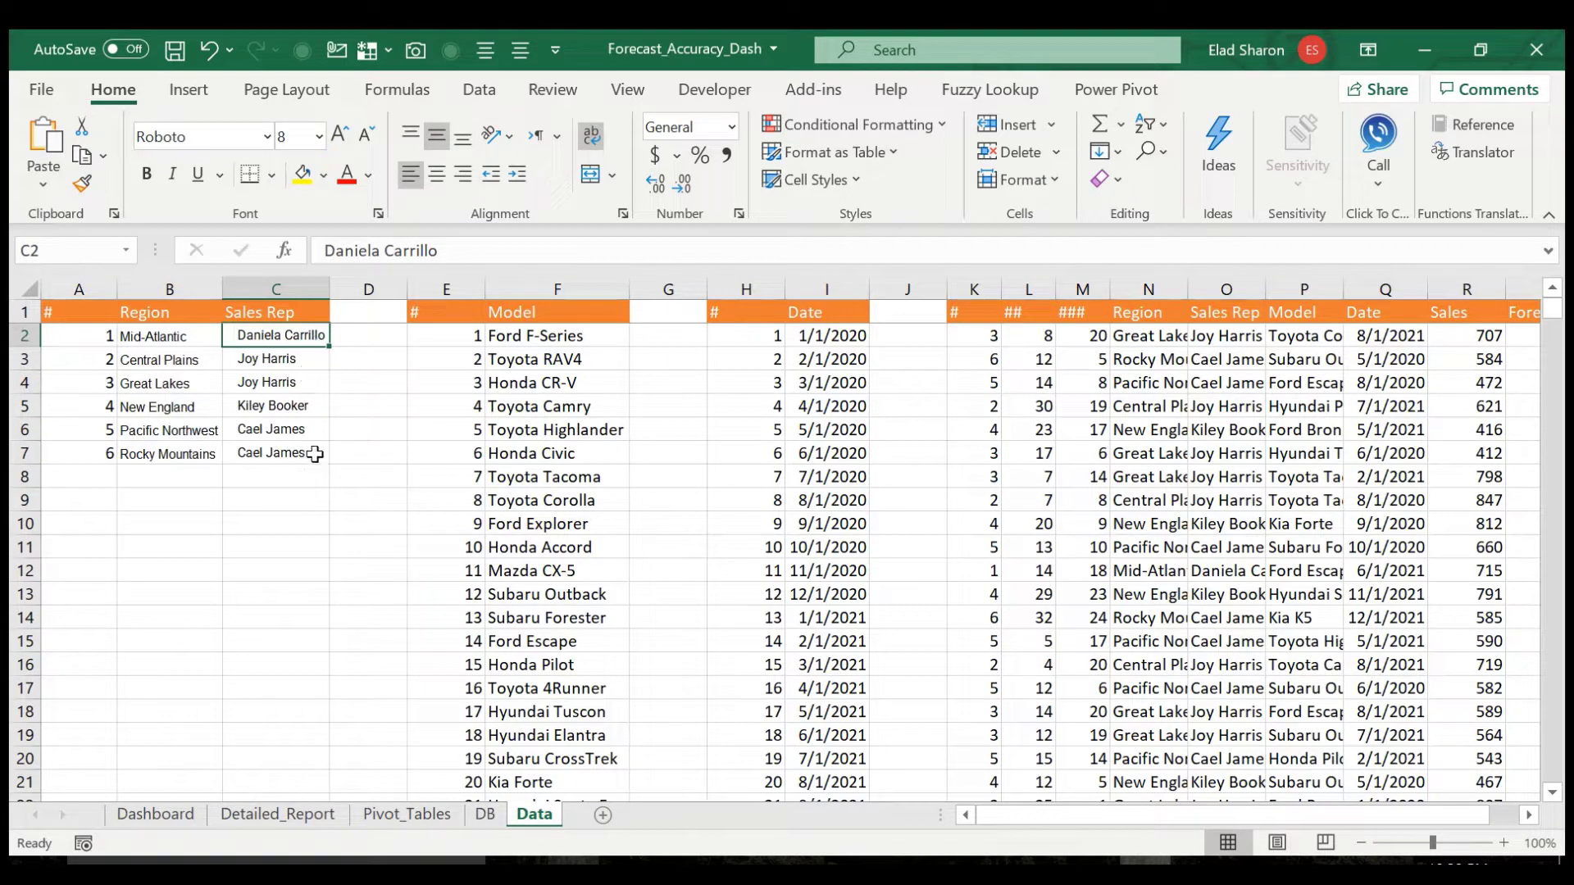
click(464, 338)
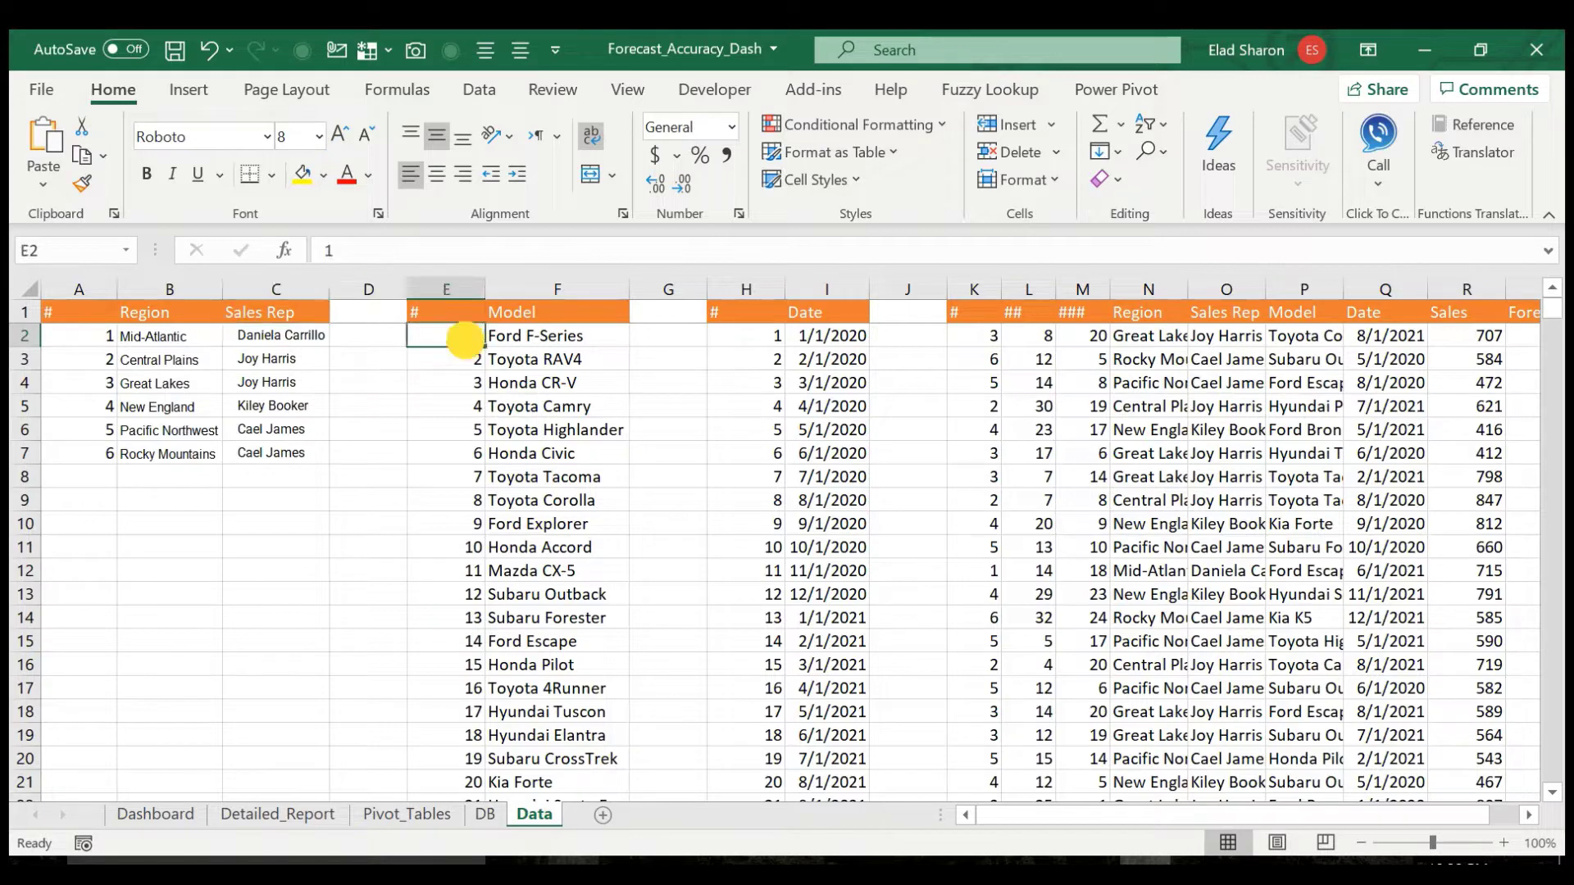
key(Page_Down)
key(Page_Up)
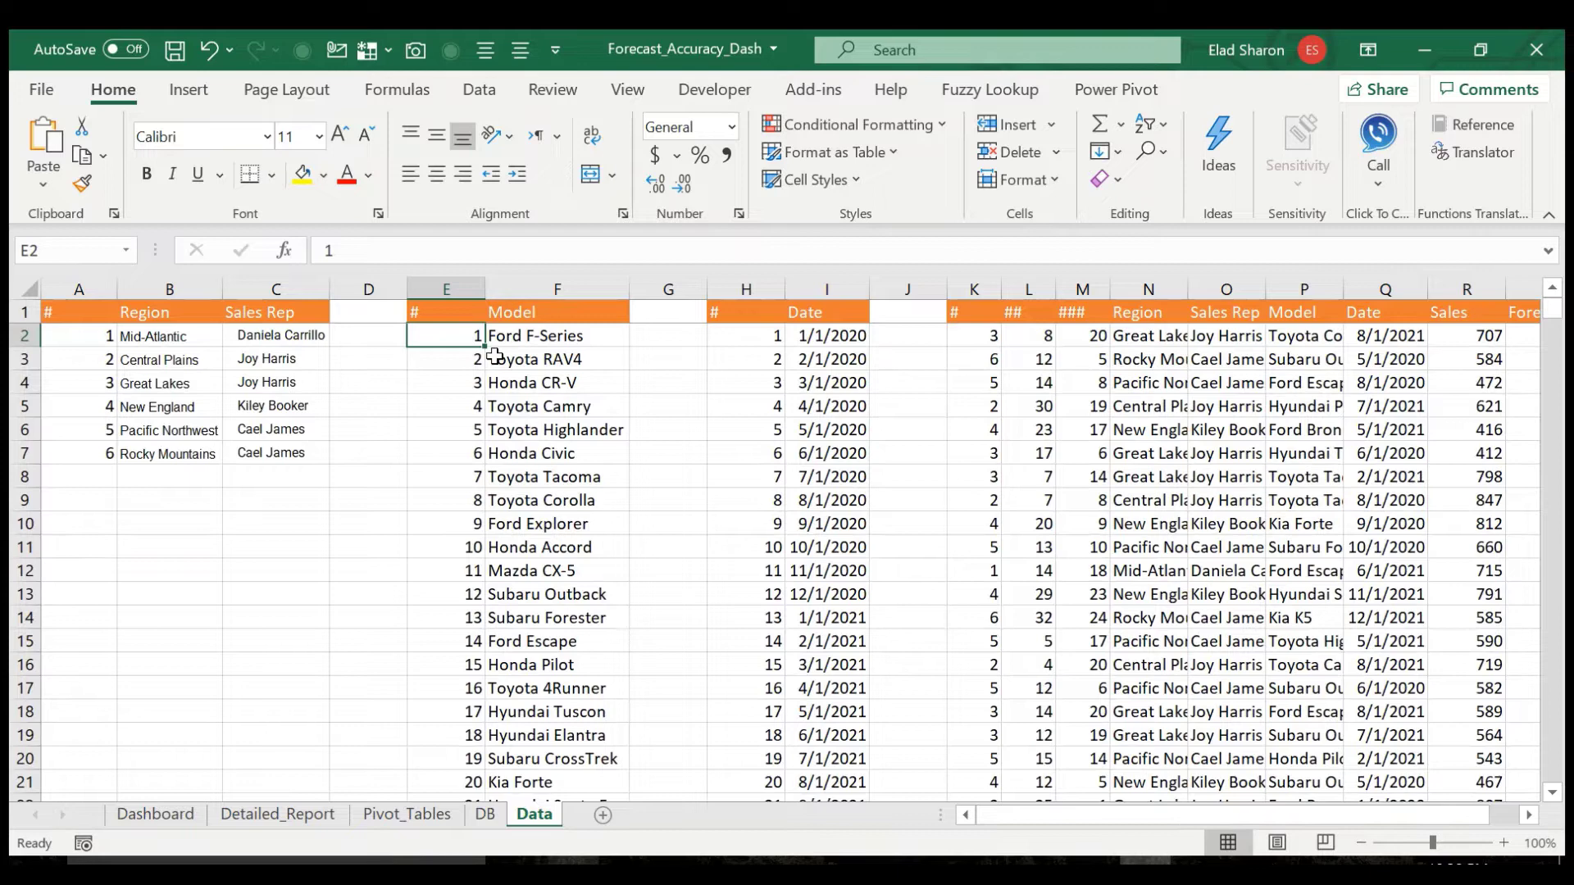
click(547, 355)
click(559, 332)
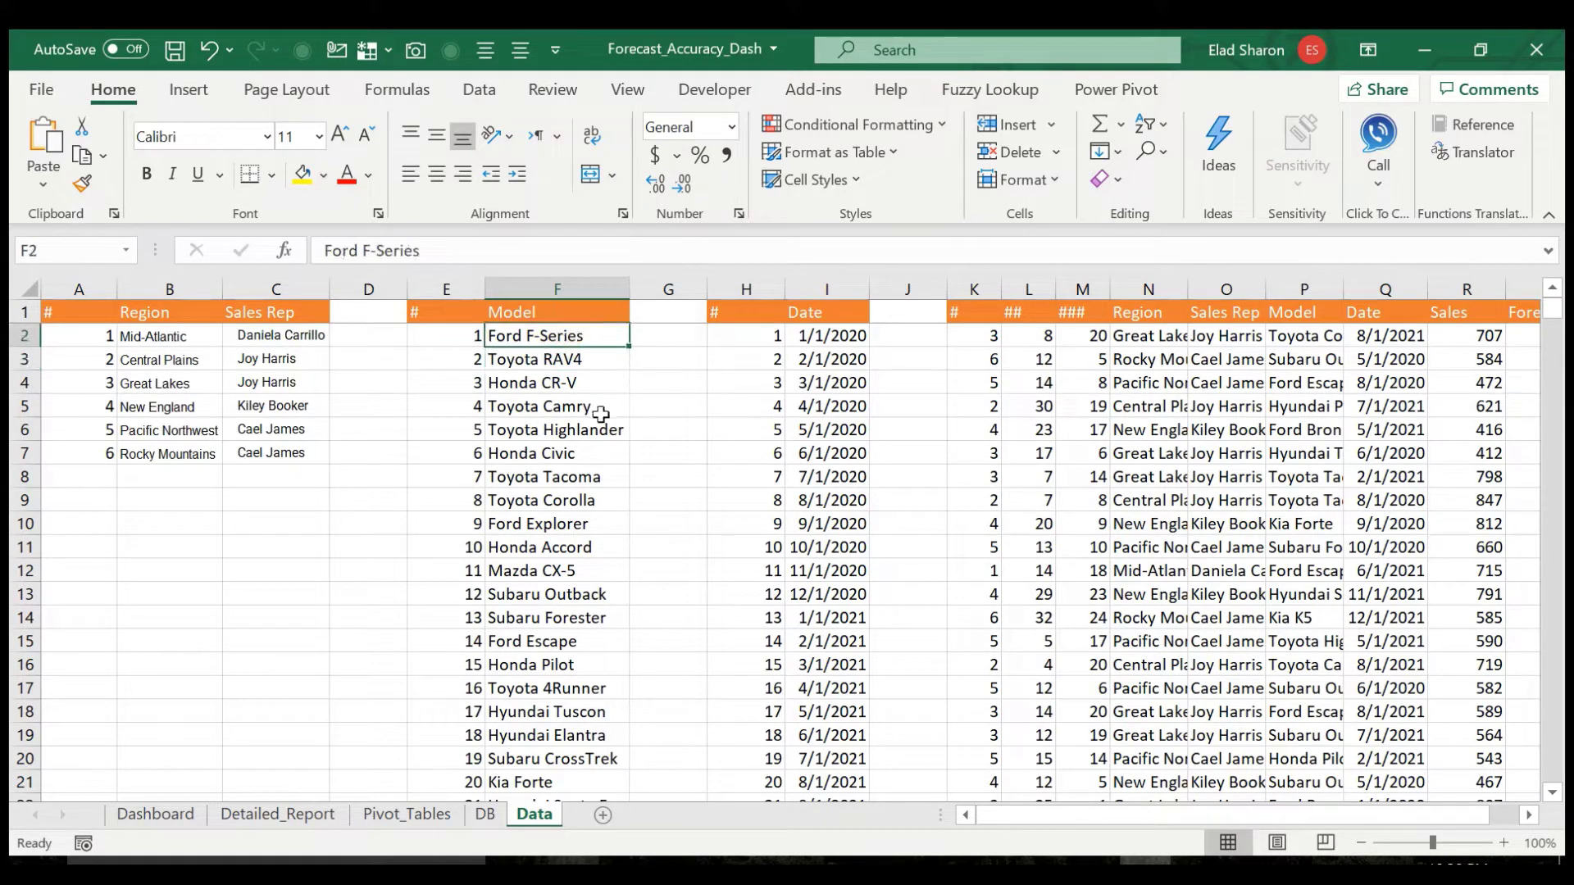
click(856, 380)
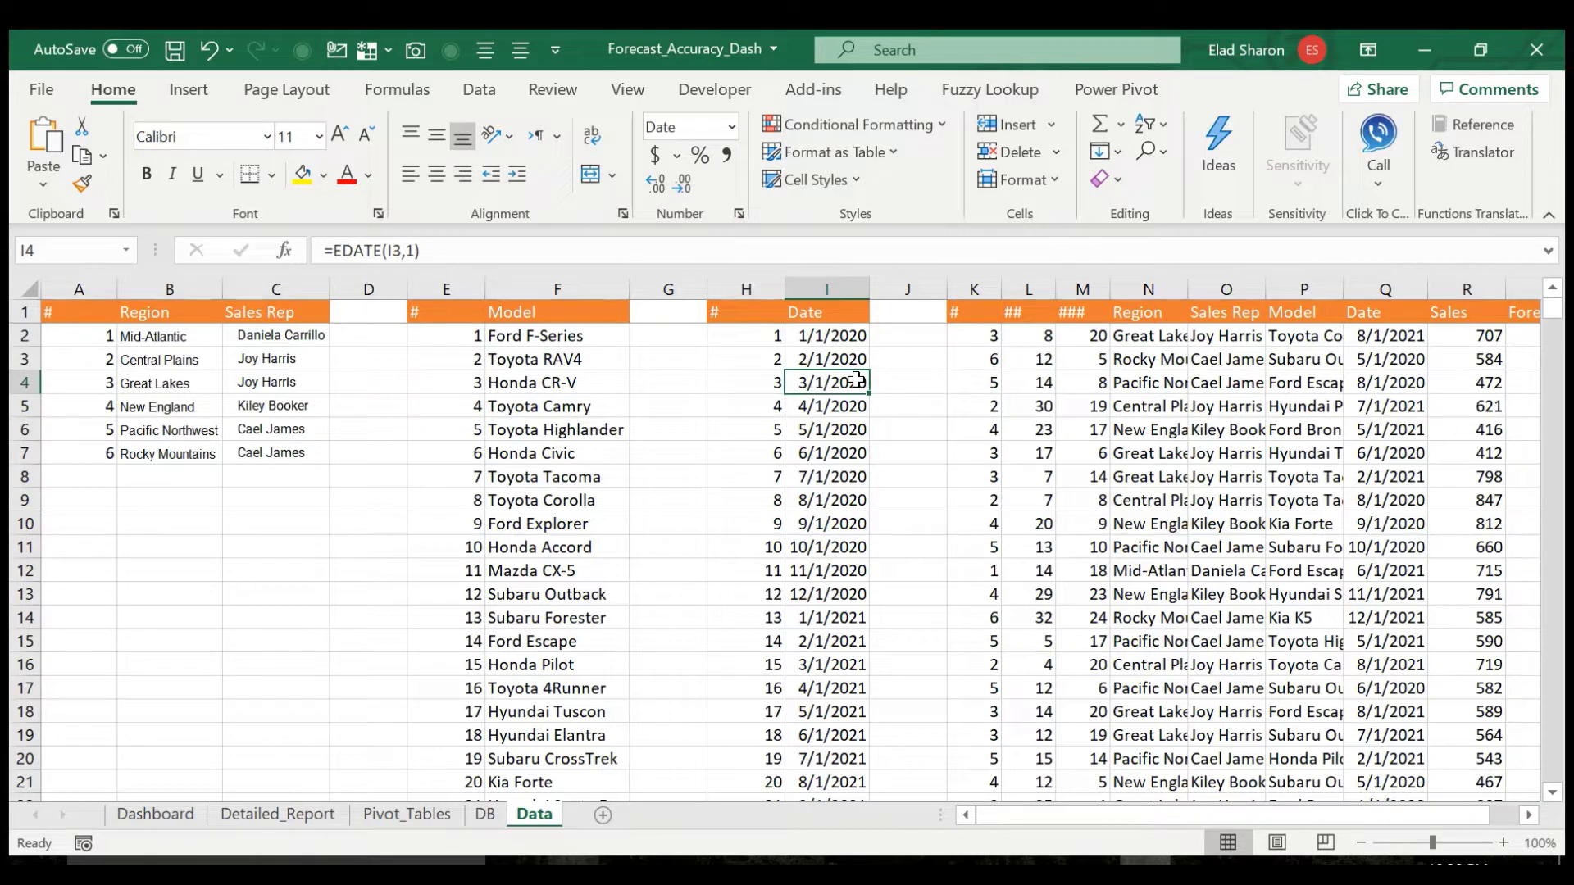
key(Page_Down)
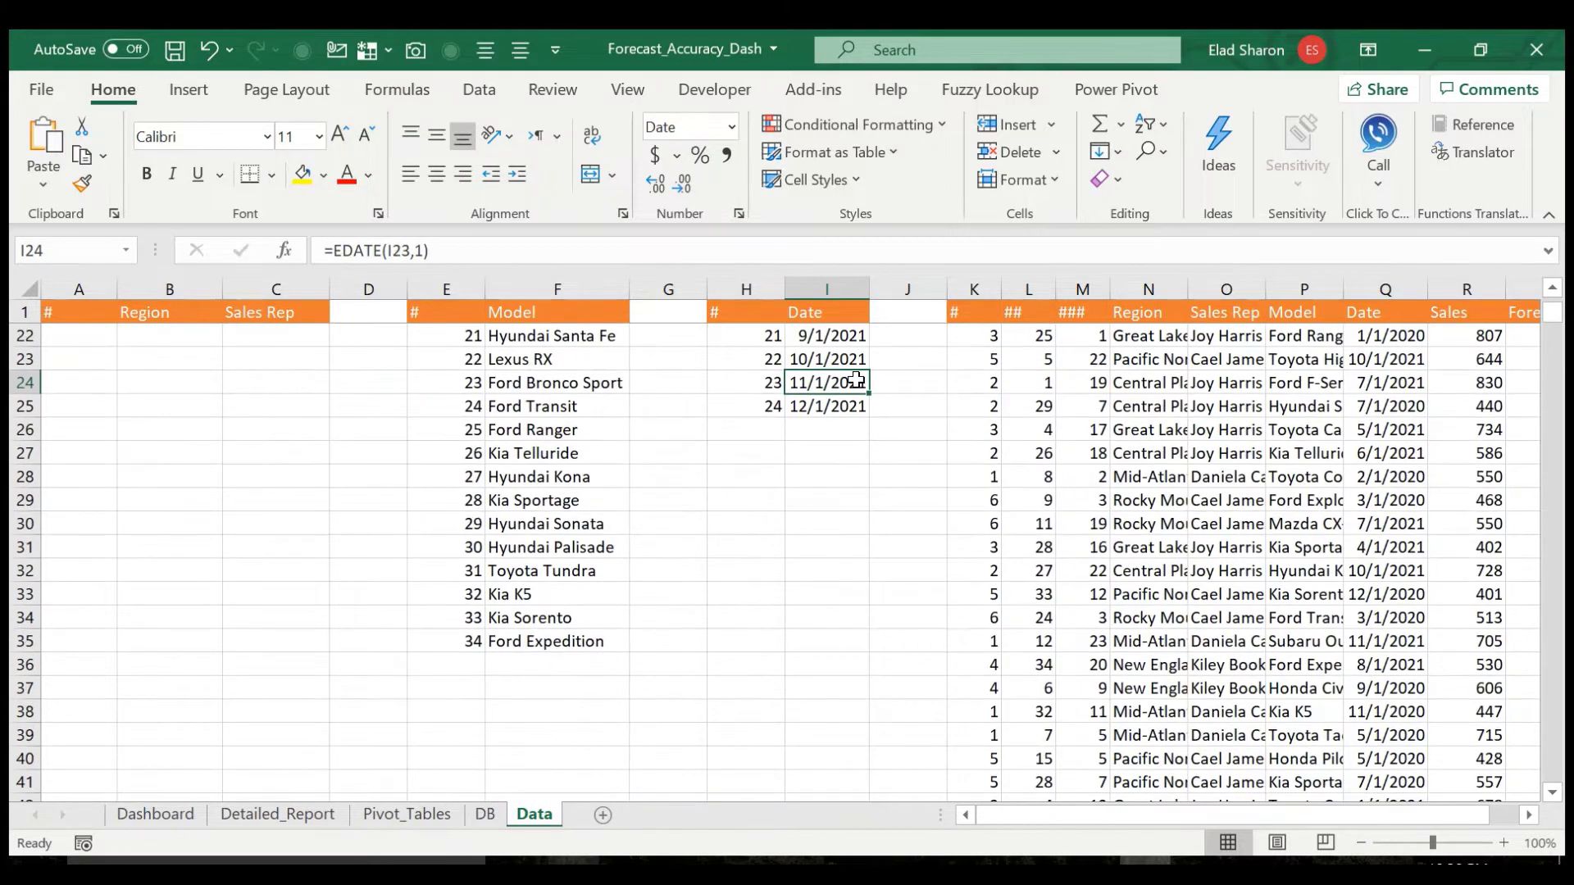
key(Page_Up)
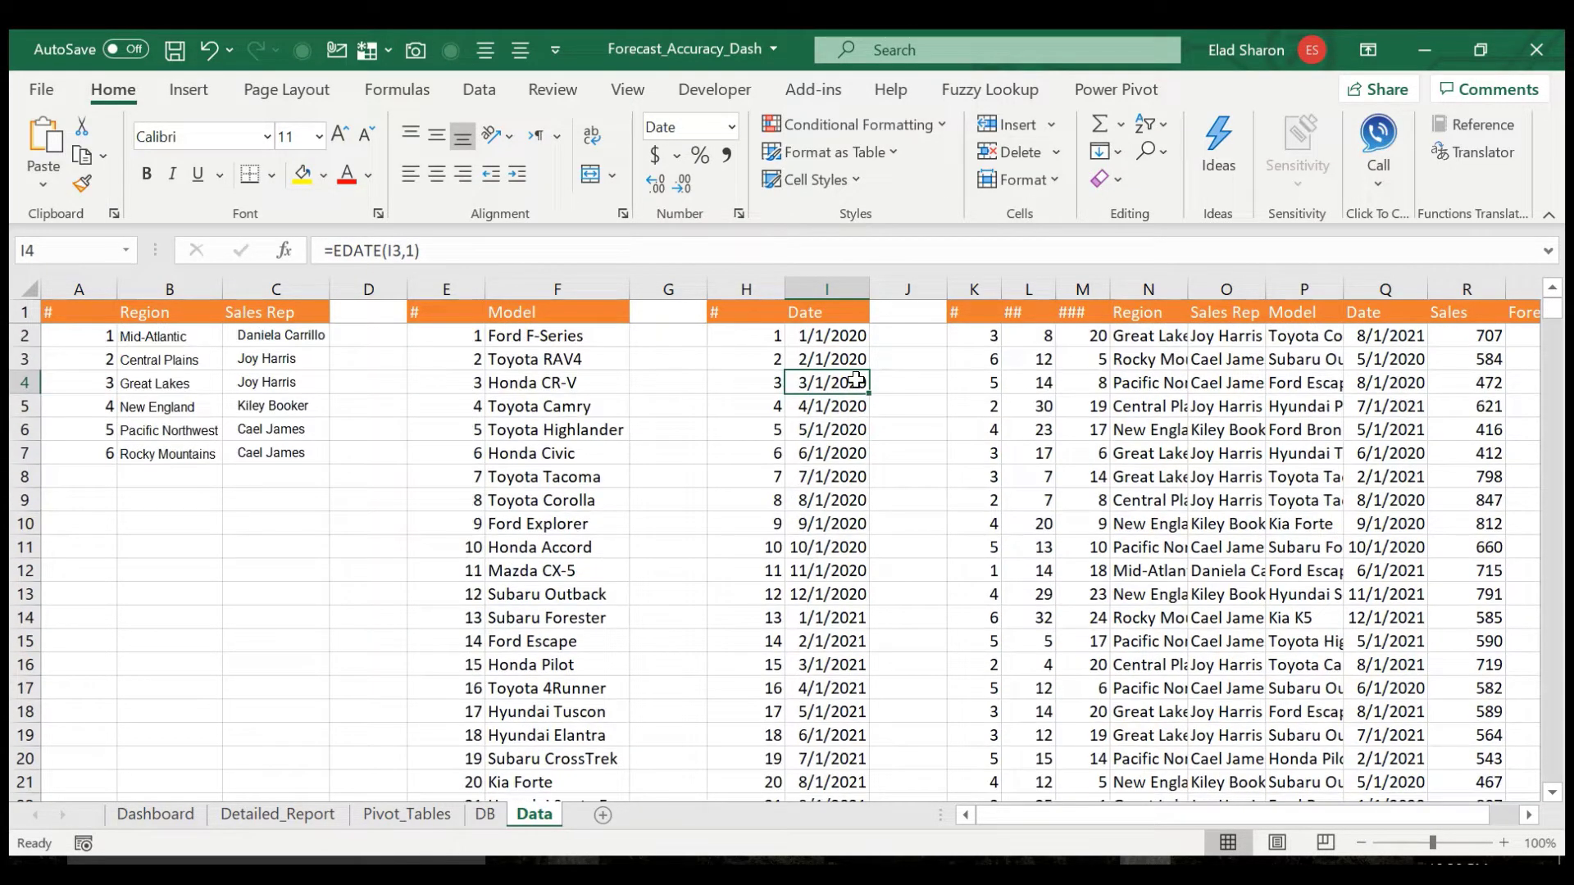
key(Page_Down)
key(Page_Up)
drag(1115, 820, 1177, 801)
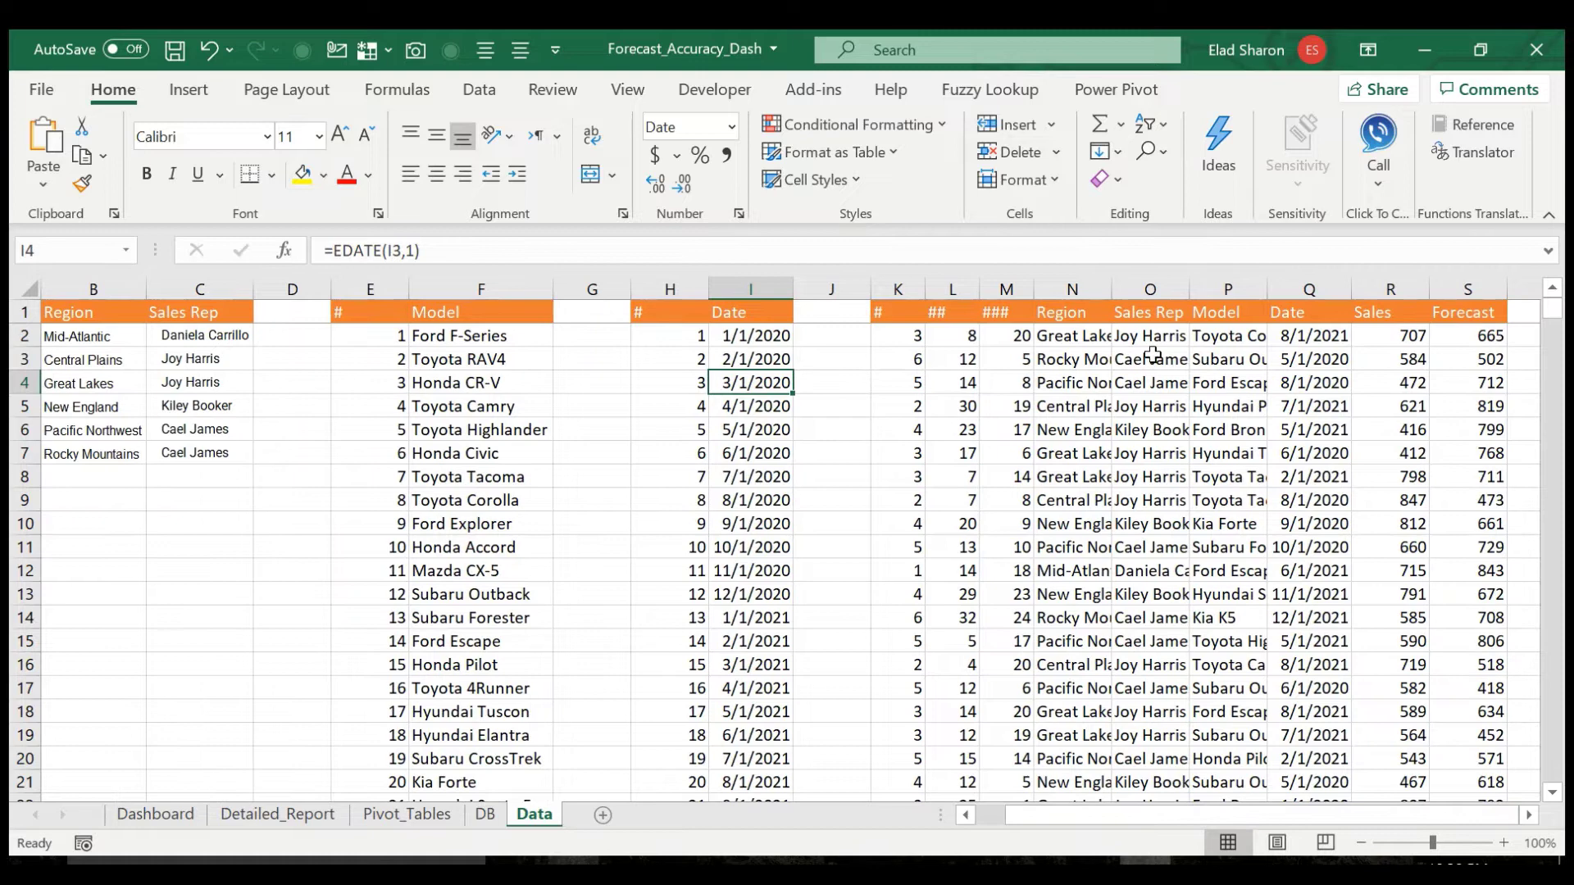
- Inspect the Region and Sales Rep VLOOKUP formulas and the RANDBETWEEN formulas, including K2
click(1070, 338)
click(1138, 338)
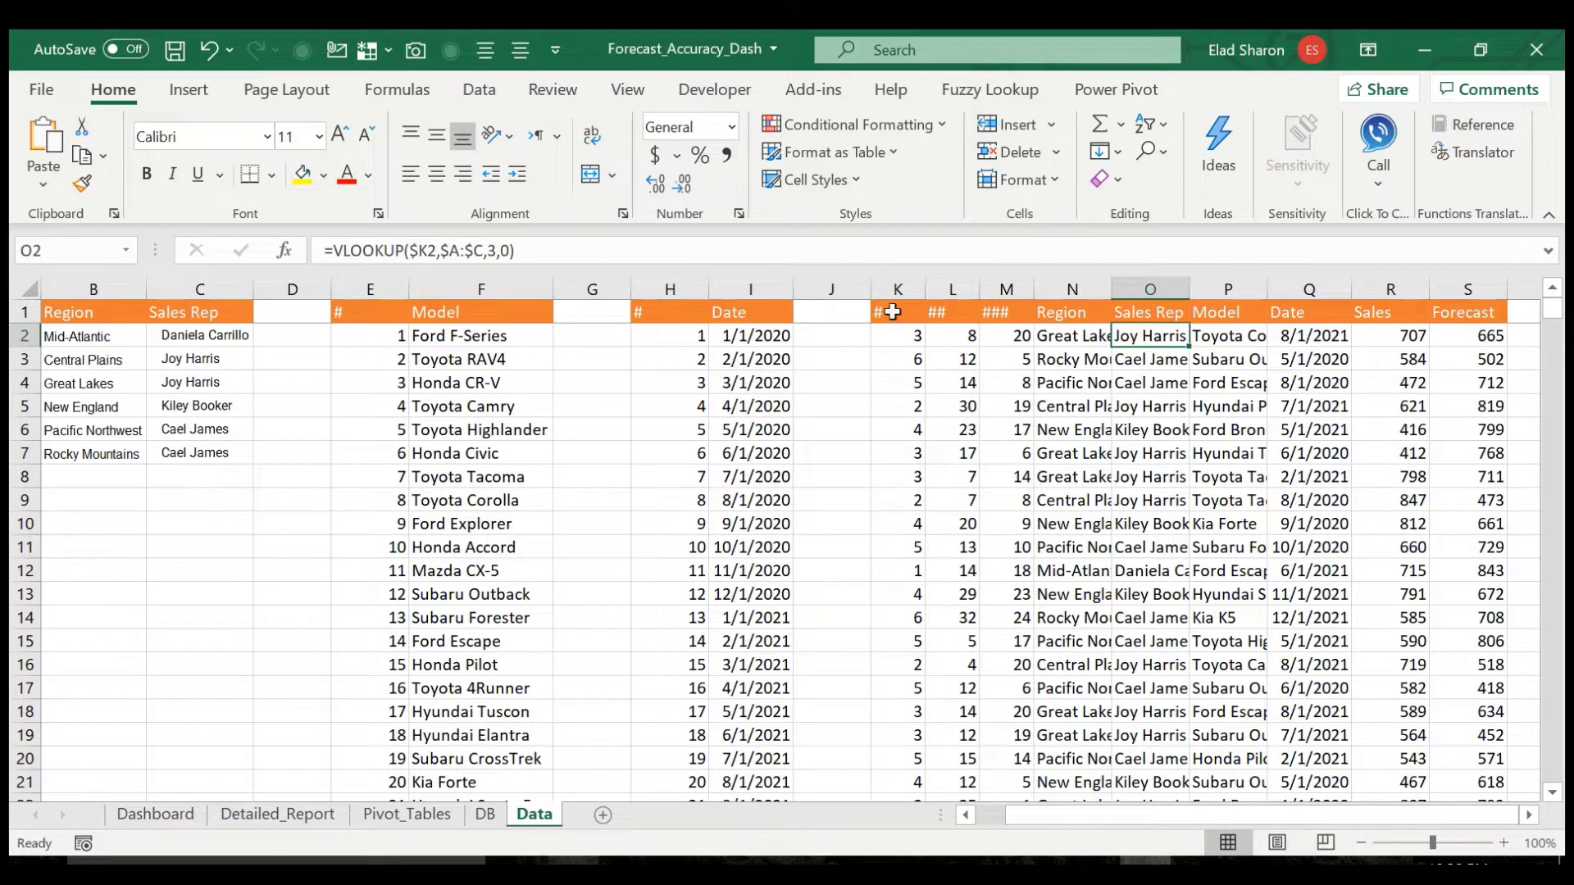
click(907, 338)
click(957, 338)
click(1016, 340)
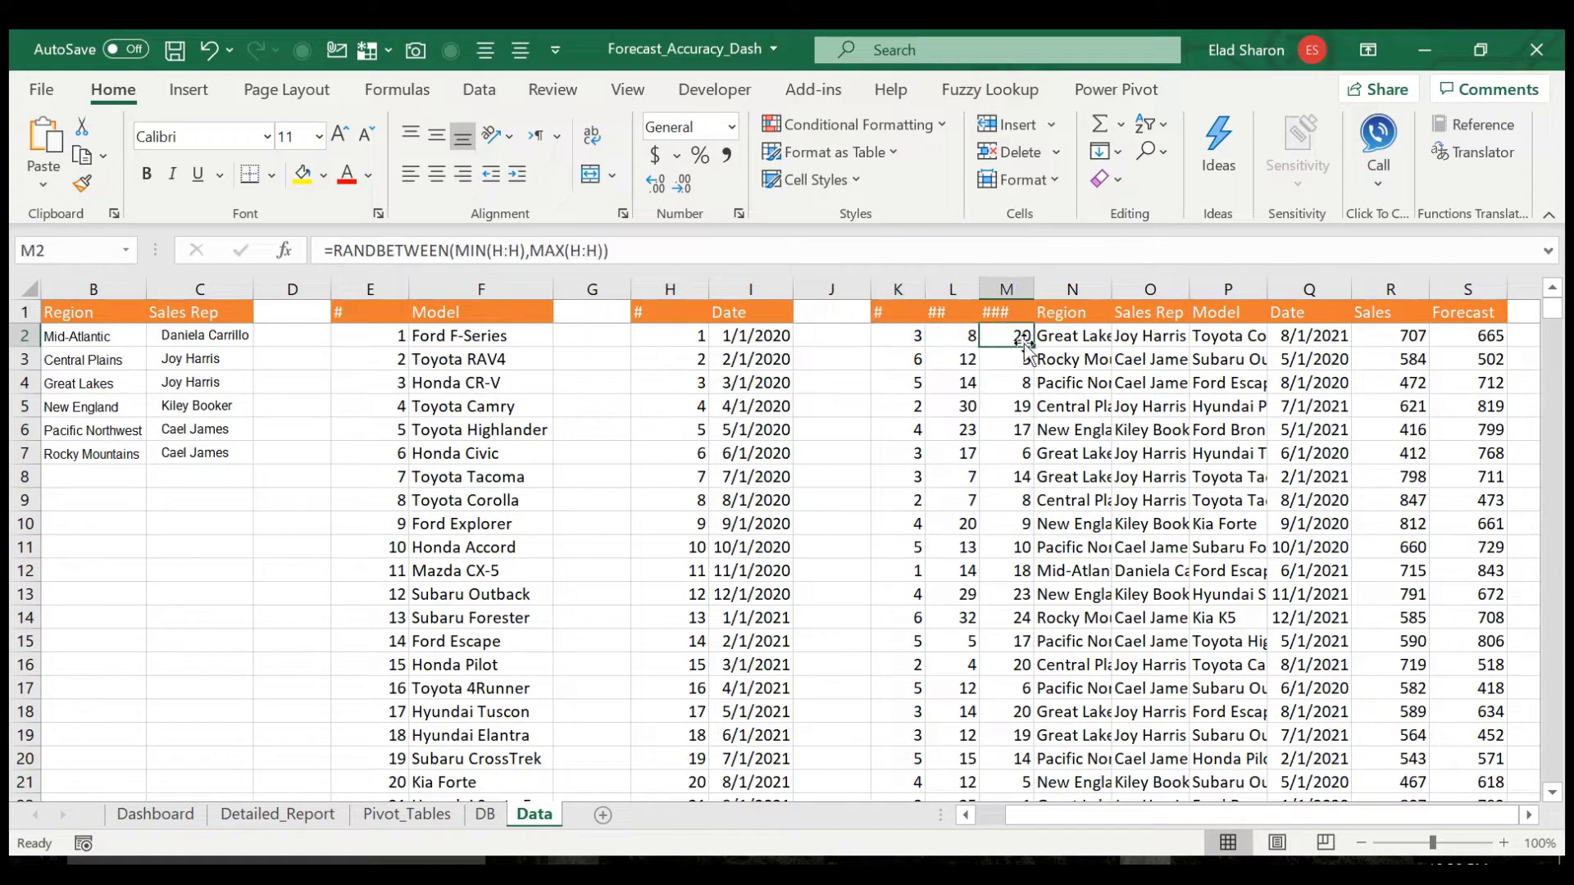
click(883, 337)
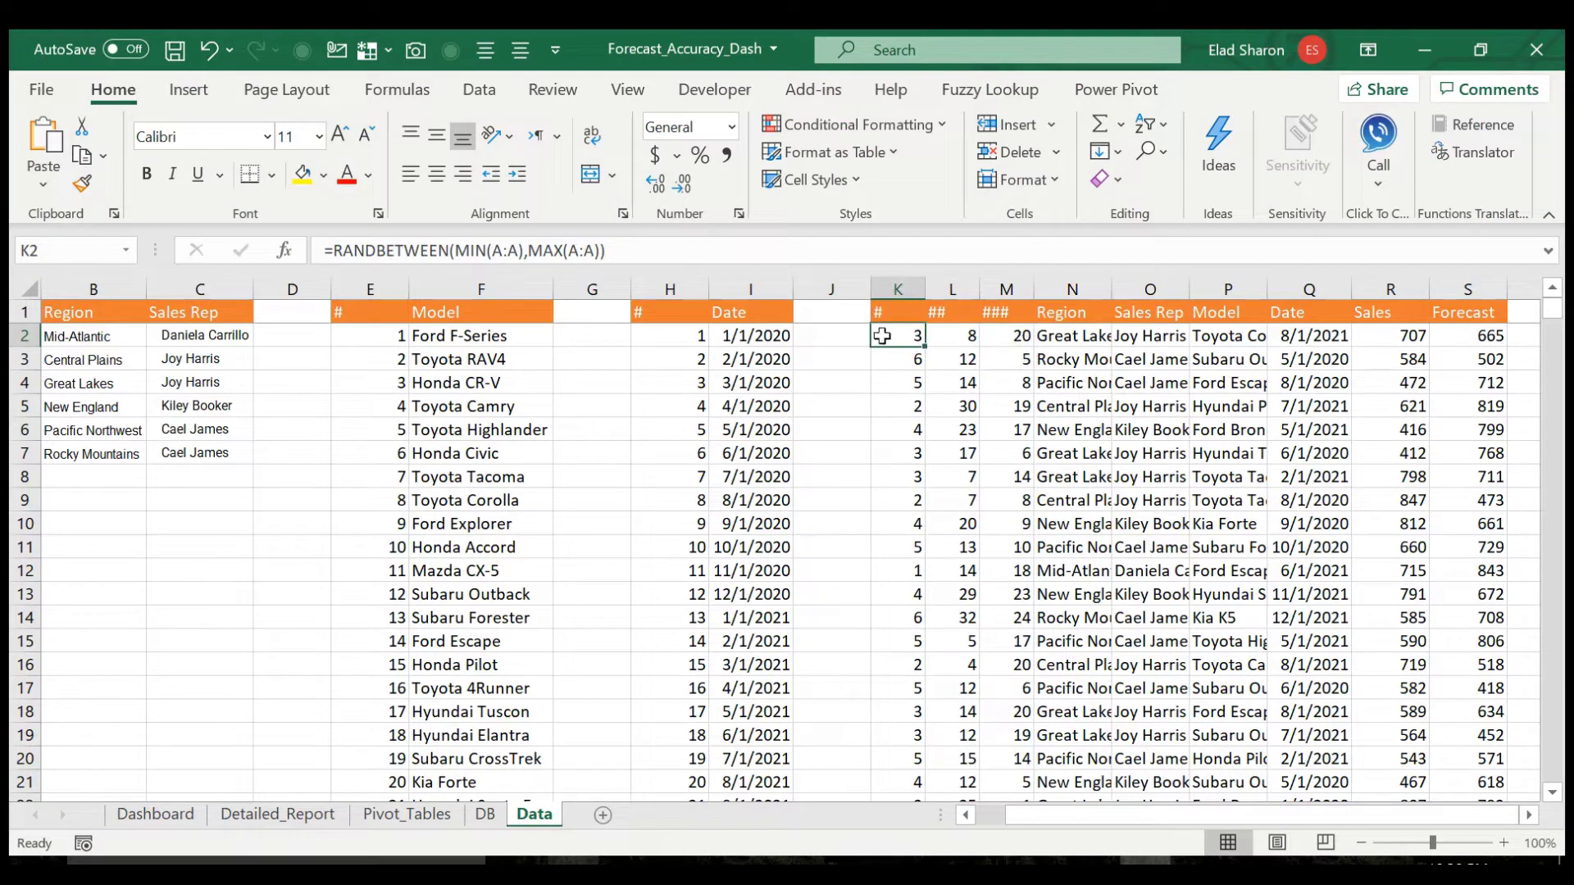
click(665, 250)
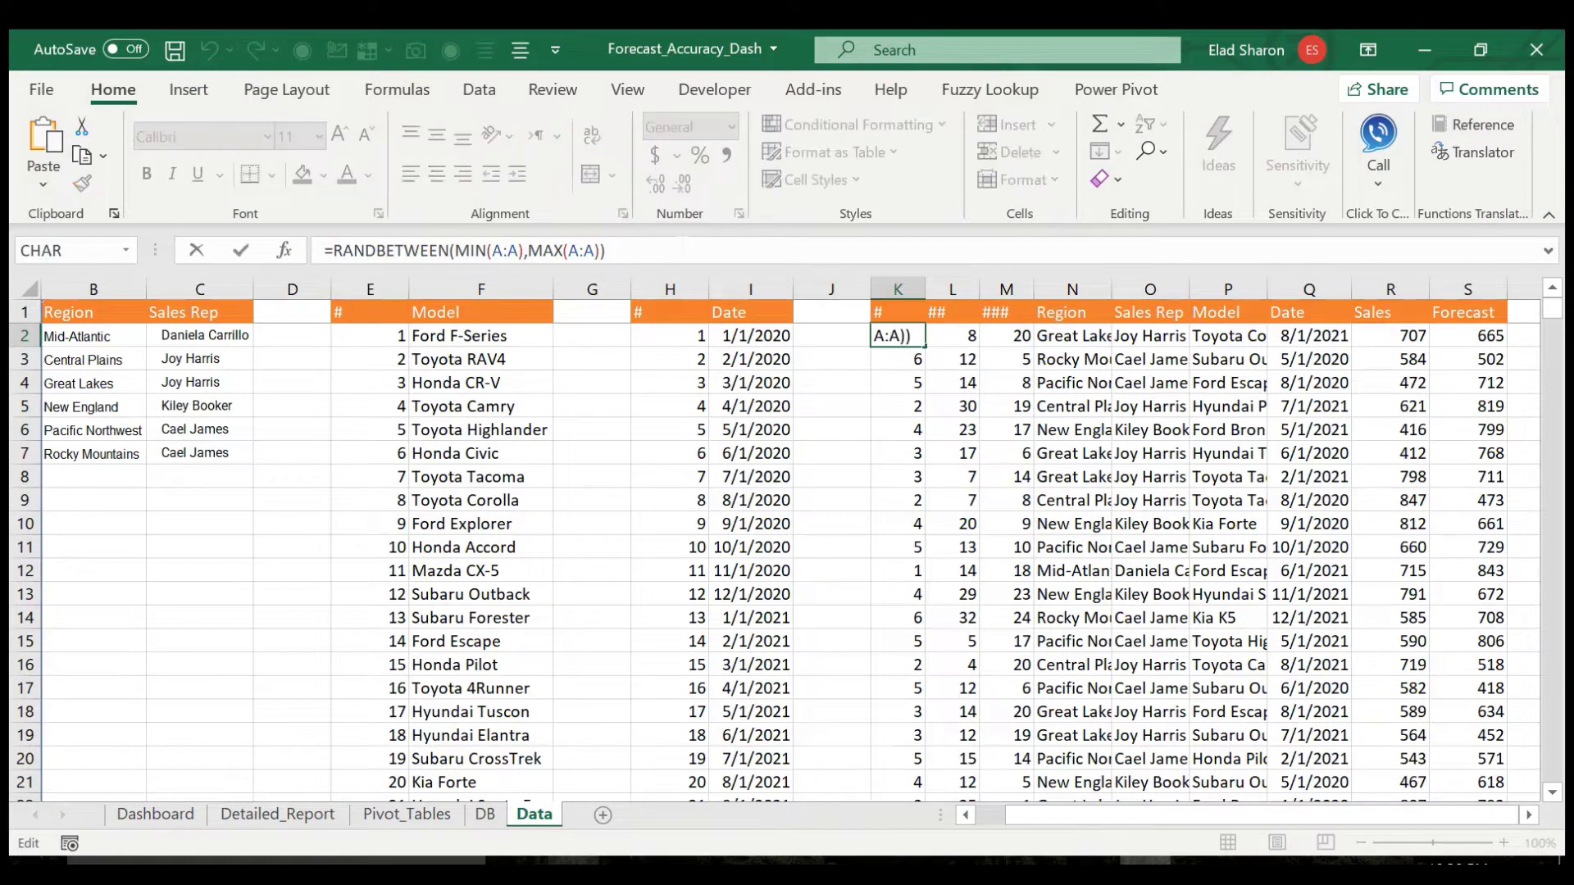
- Cancel the K2 edit, then enter and clear a scratch cell to recalculate the random data
click(977, 815)
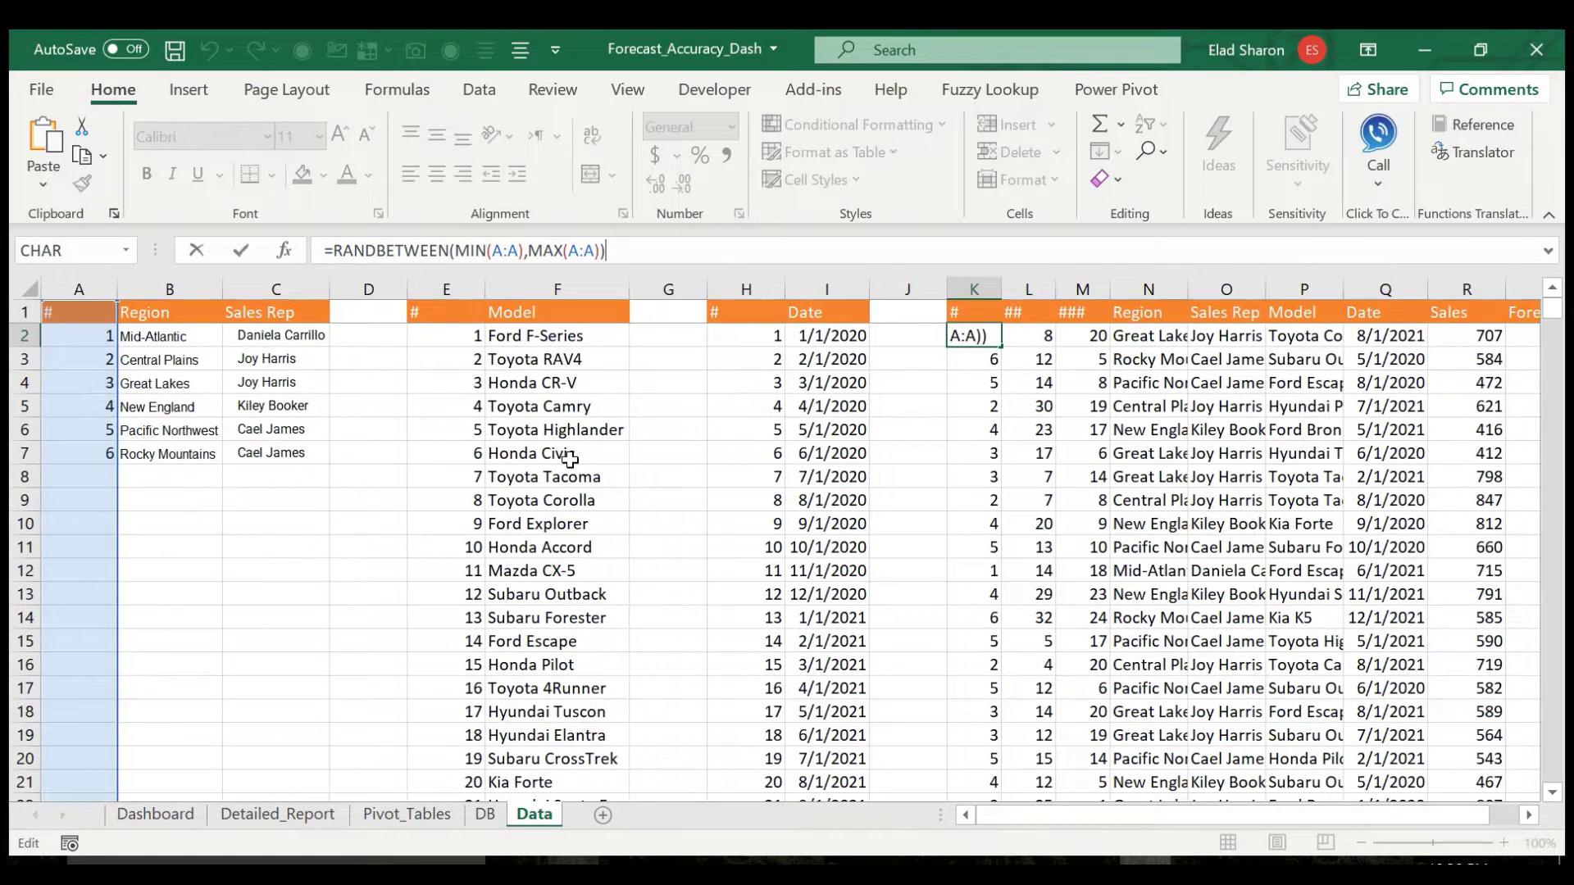
key(Escape)
key(Right)
key(Right)
key(Right)
key(Right)
key(Right)
key(Right)
key(Right)
key(Right)
key(Right)
key(Right)
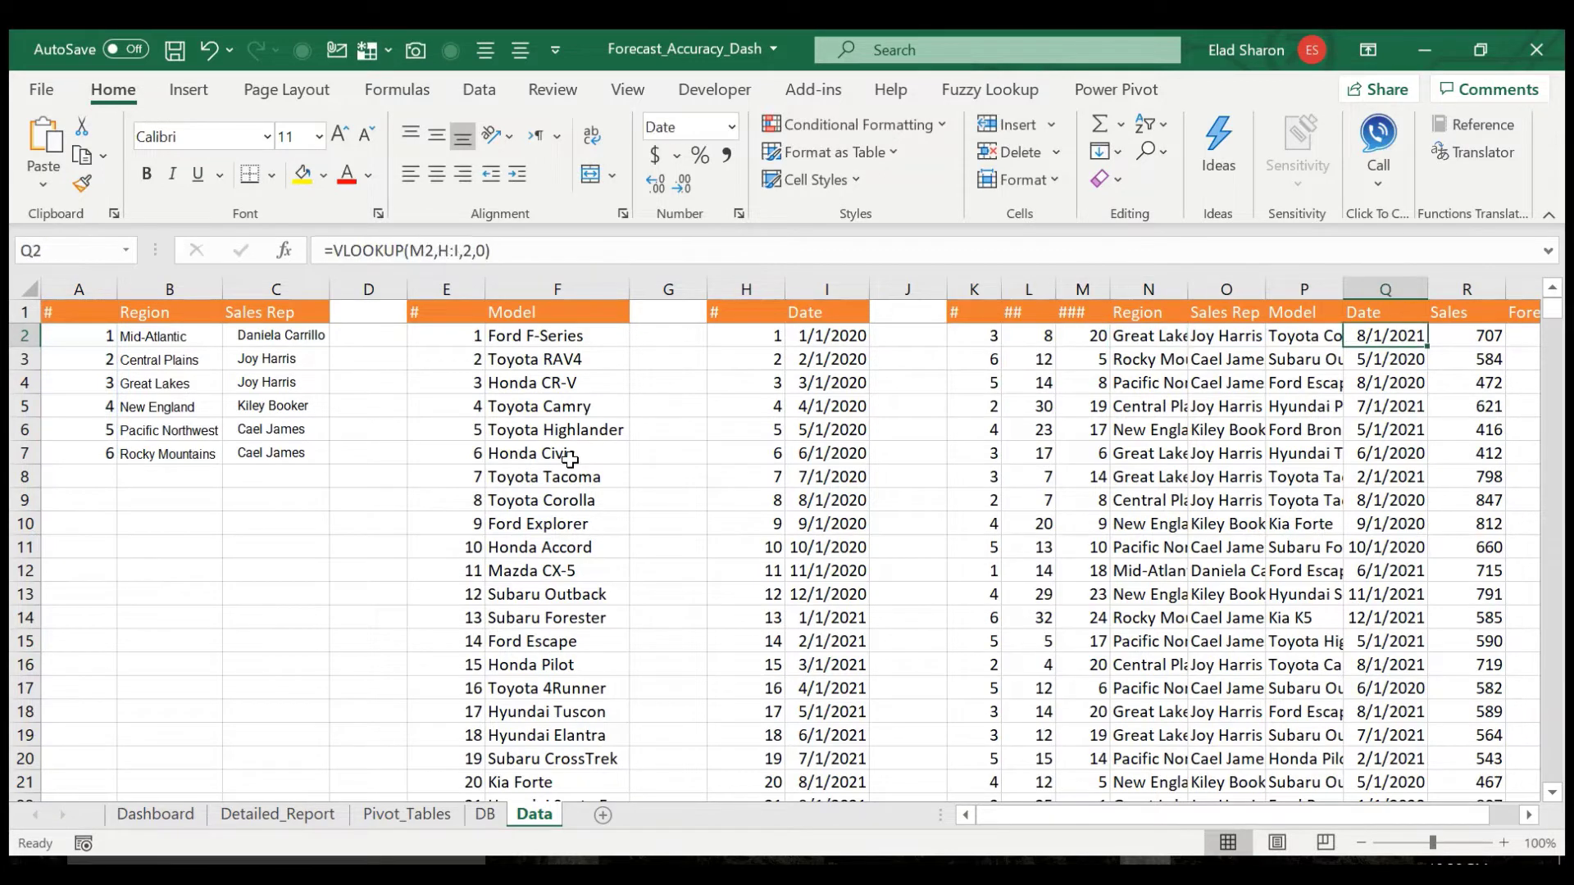
key(Left)
text(d)
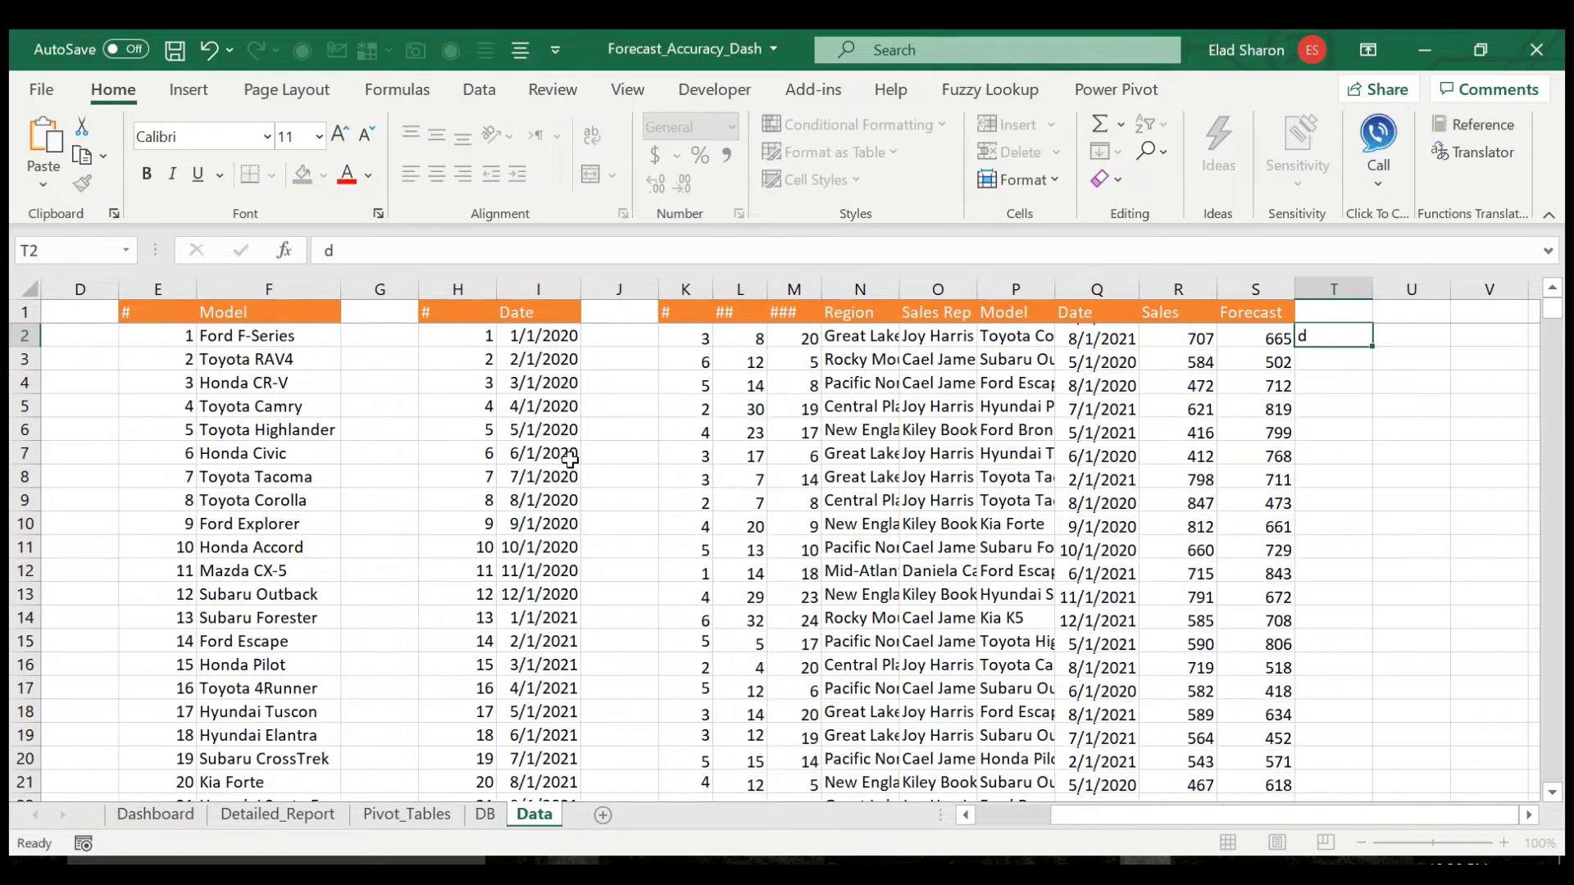
key(Return)
key(Up)
key(Delete)
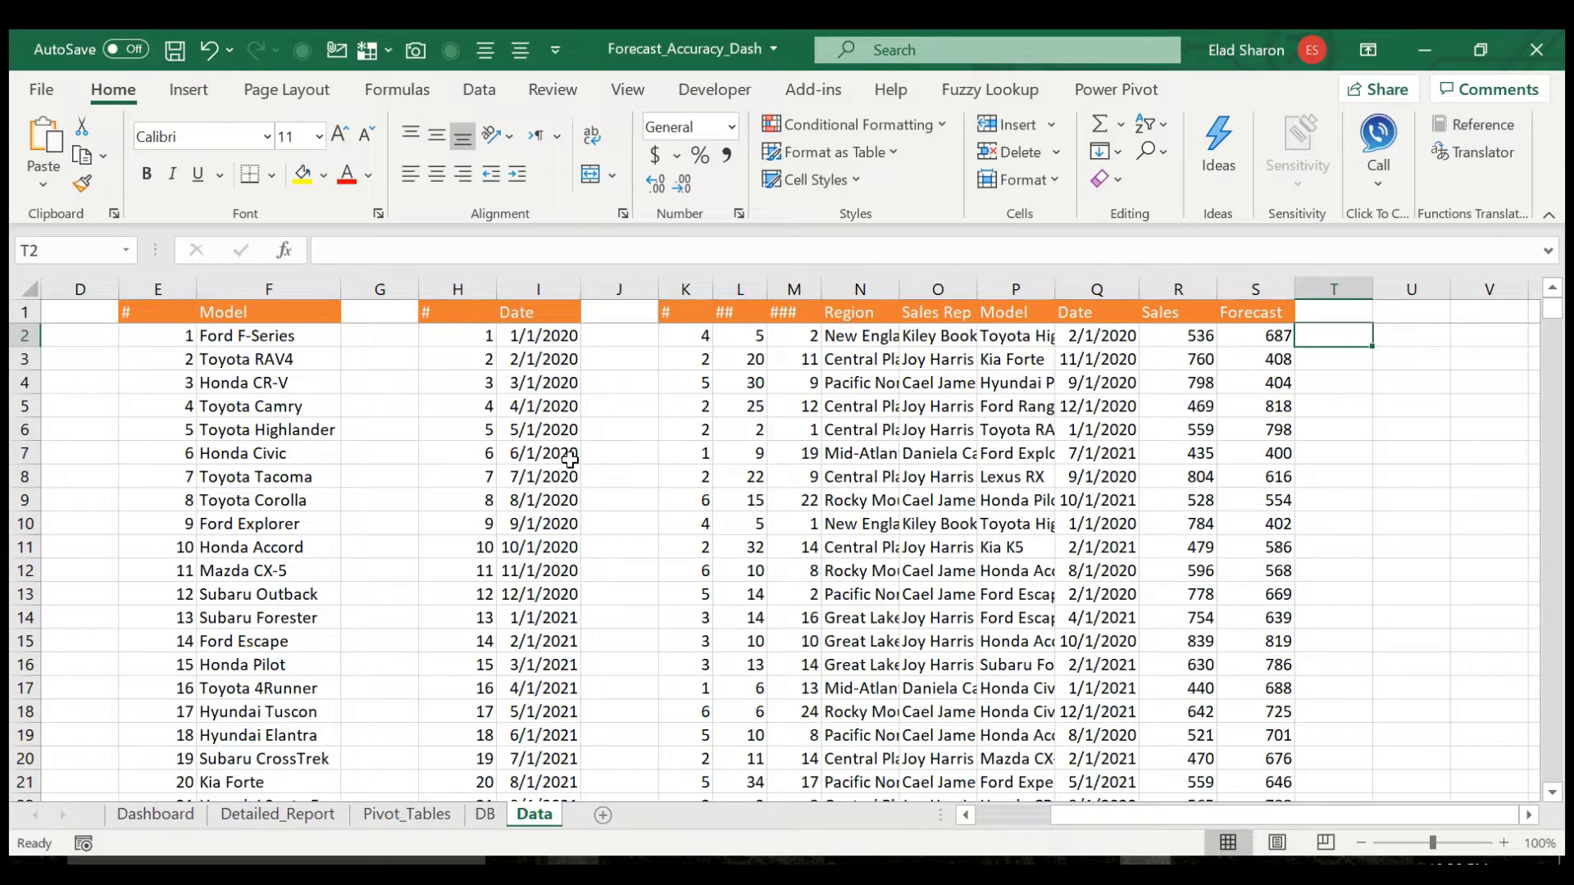
- Autofit the Region, Sales Rep and Model columns (N, O, P) to full names
drag(863, 339, 1217, 505)
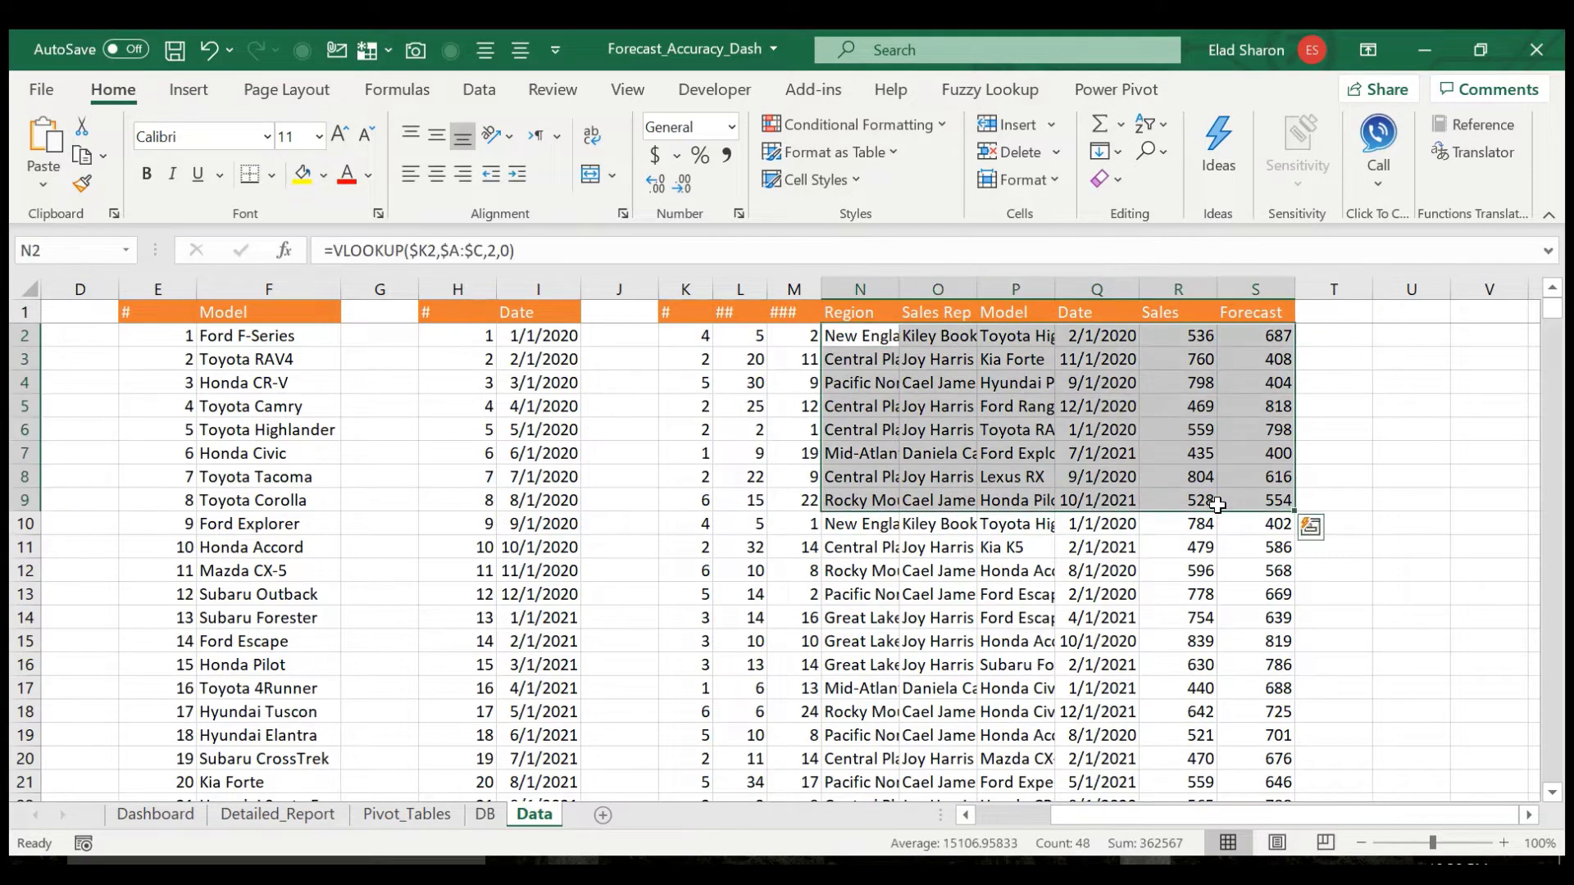
click(892, 337)
double_click(899, 288)
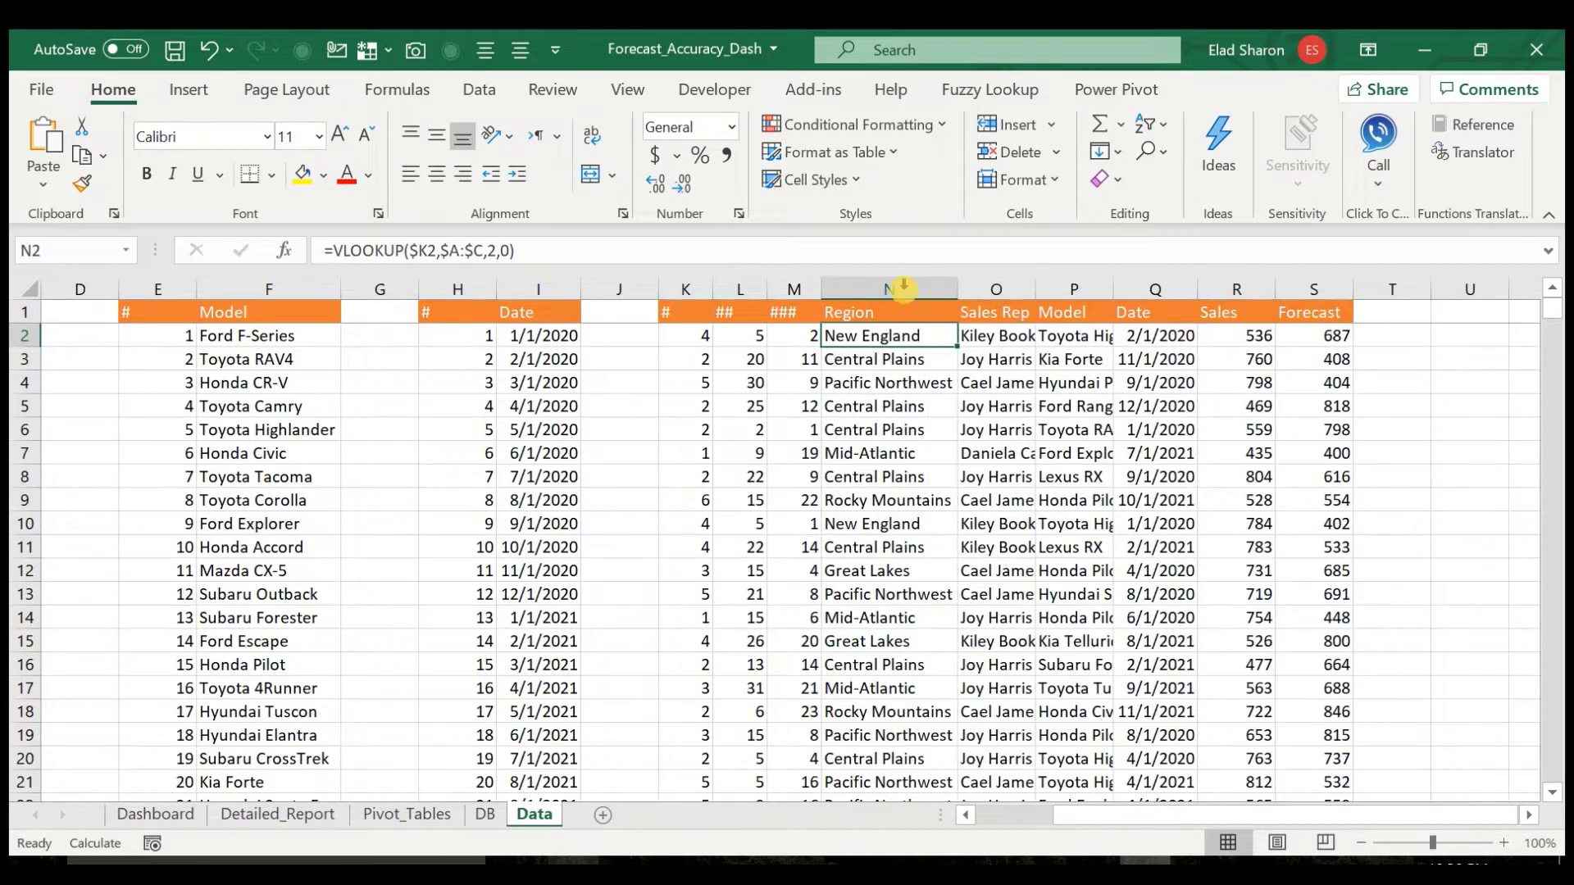
double_click(1036, 288)
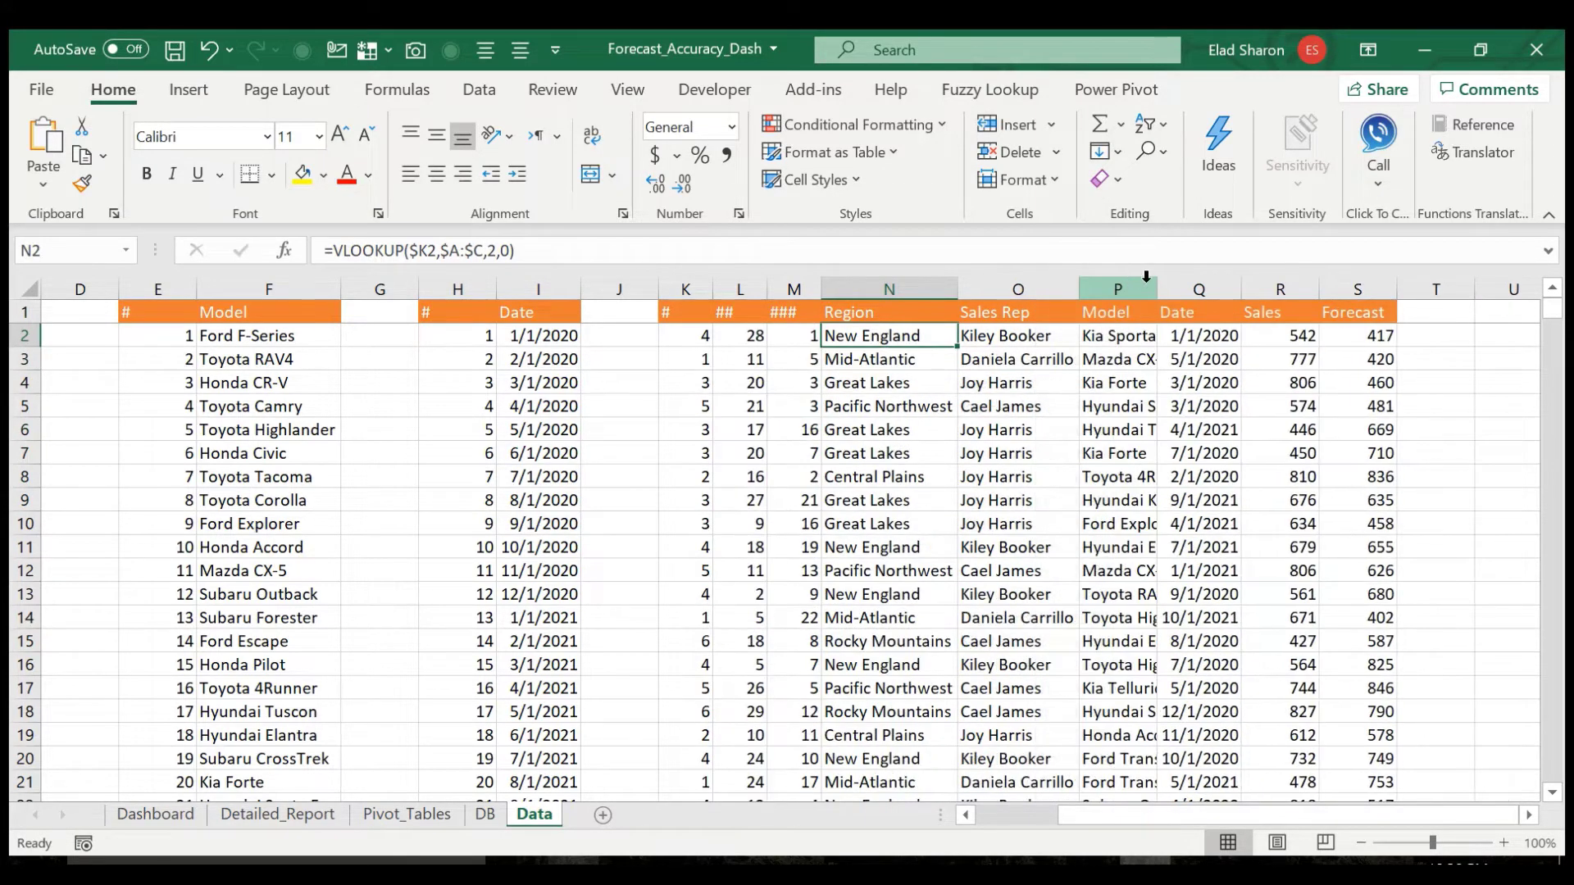
double_click(1157, 289)
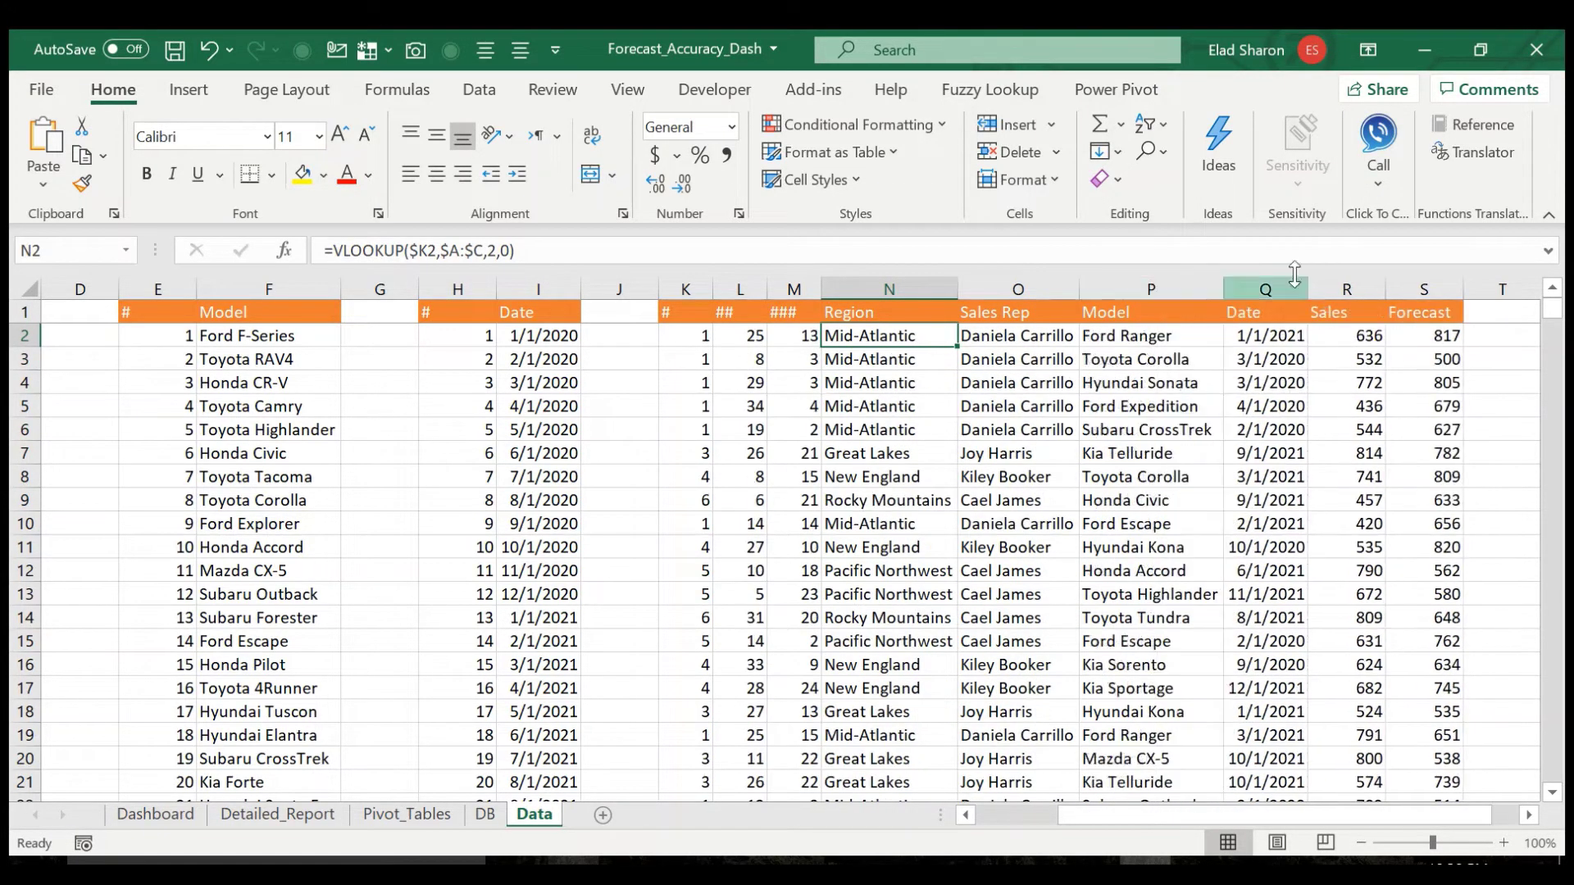
- Check the random Sales formula in R2, then switch to the DB sheet
click(1344, 312)
key(Down)
key(Up)
key(Down)
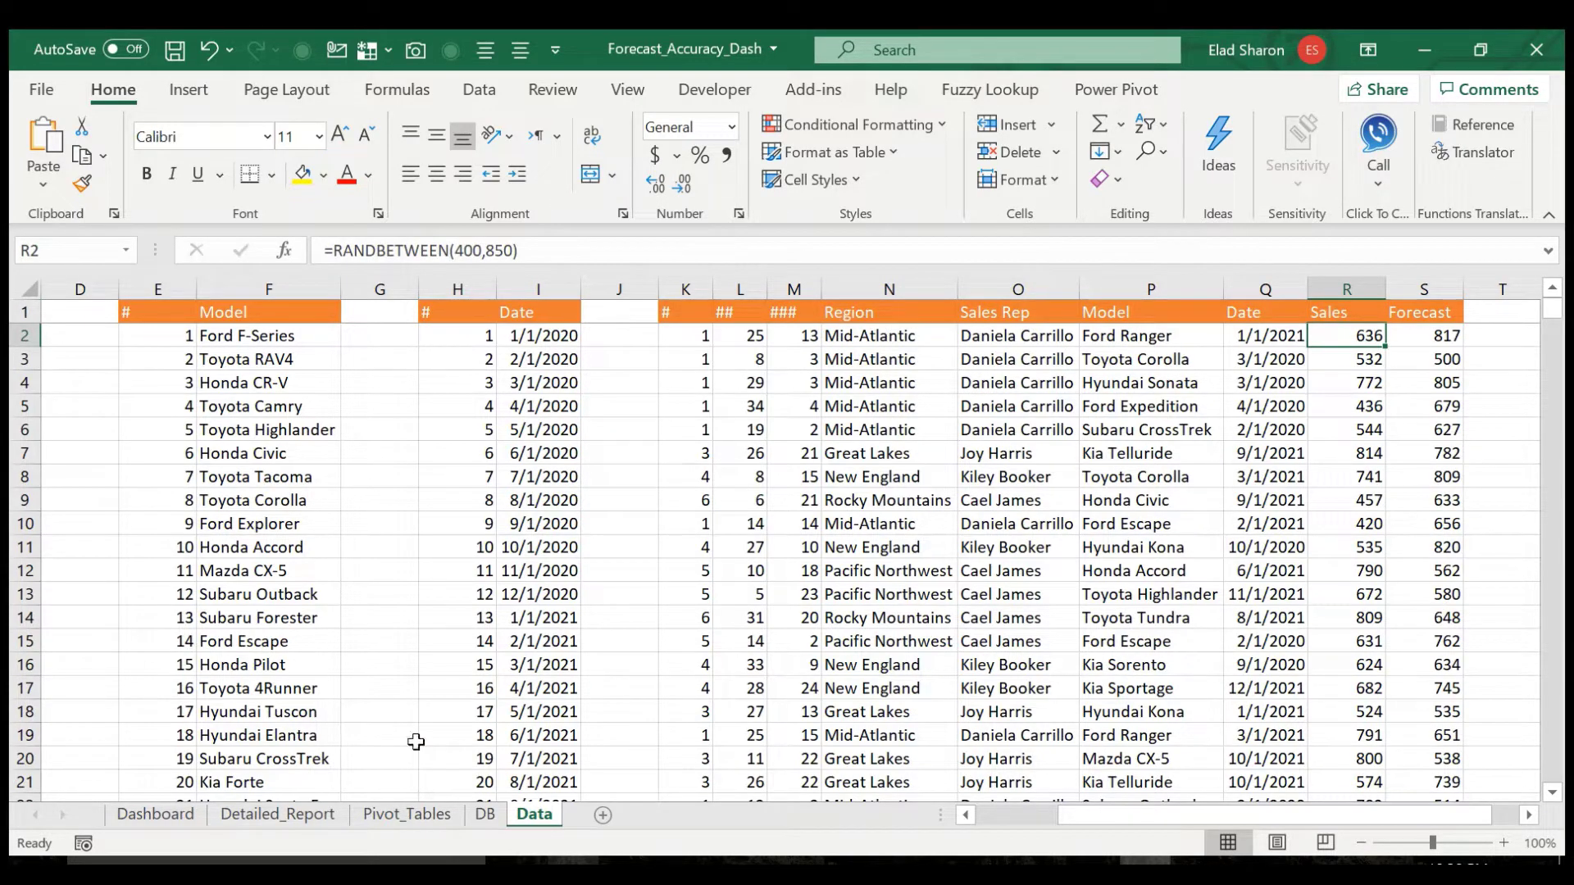
click(486, 814)
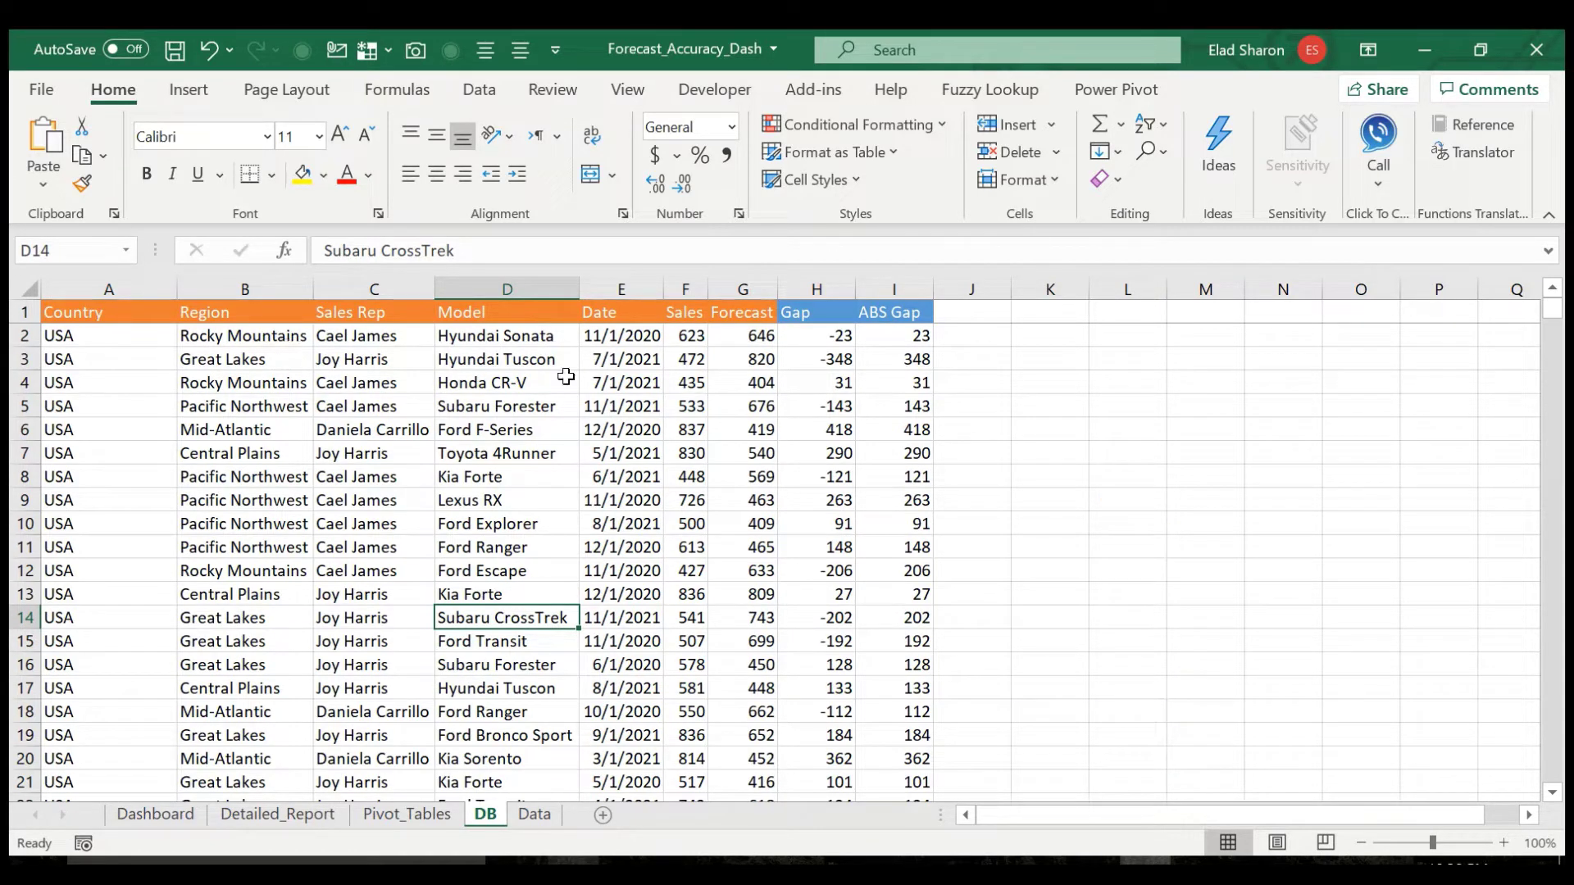
click(824, 290)
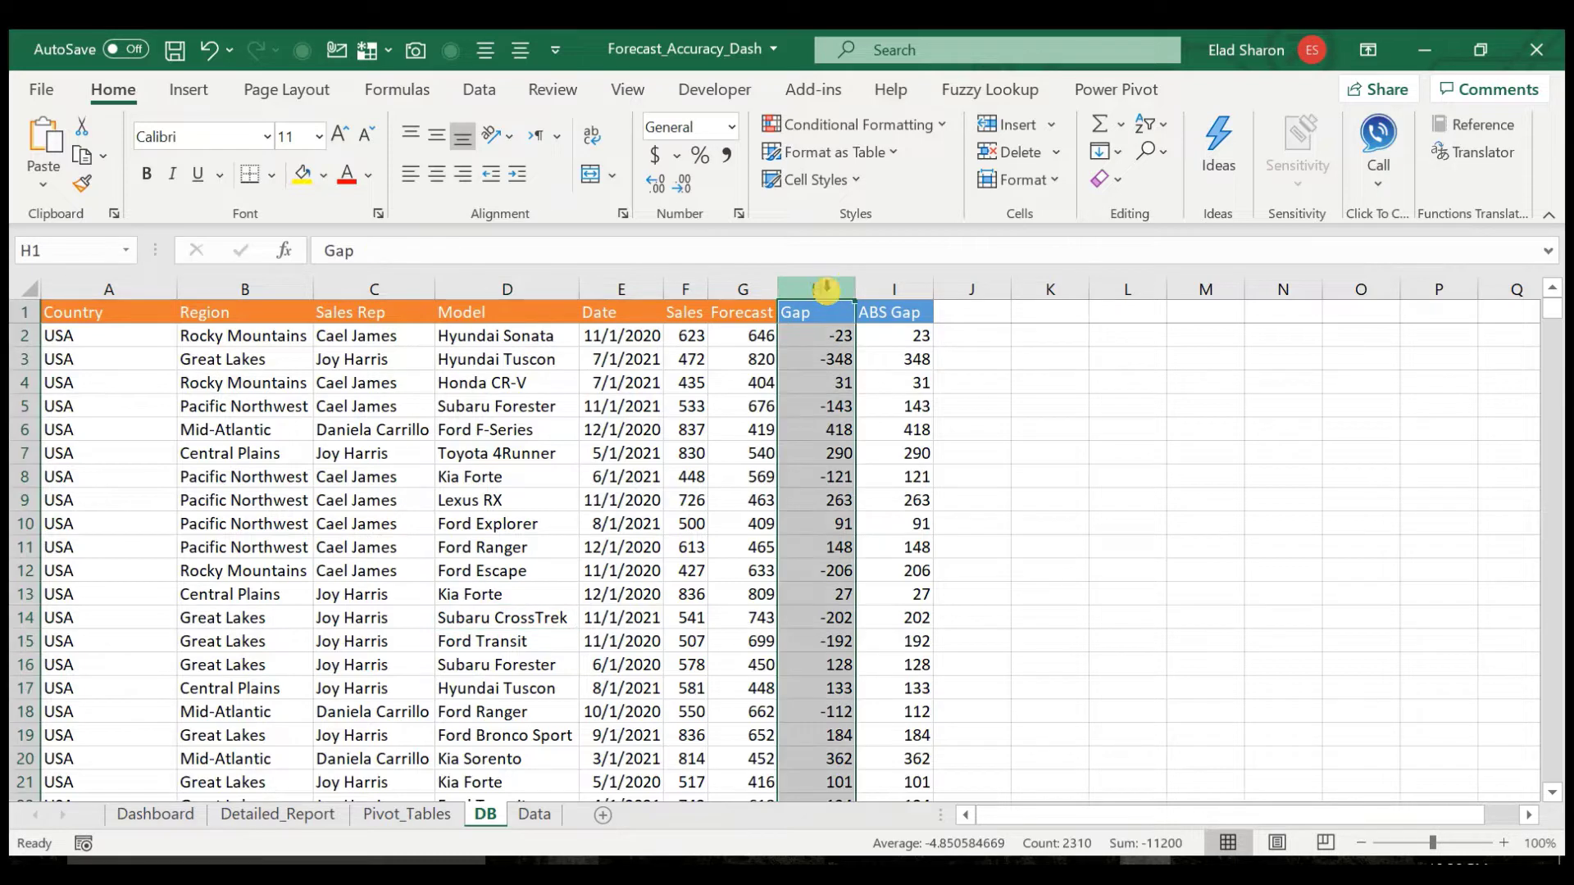
click(813, 335)
key(F2)
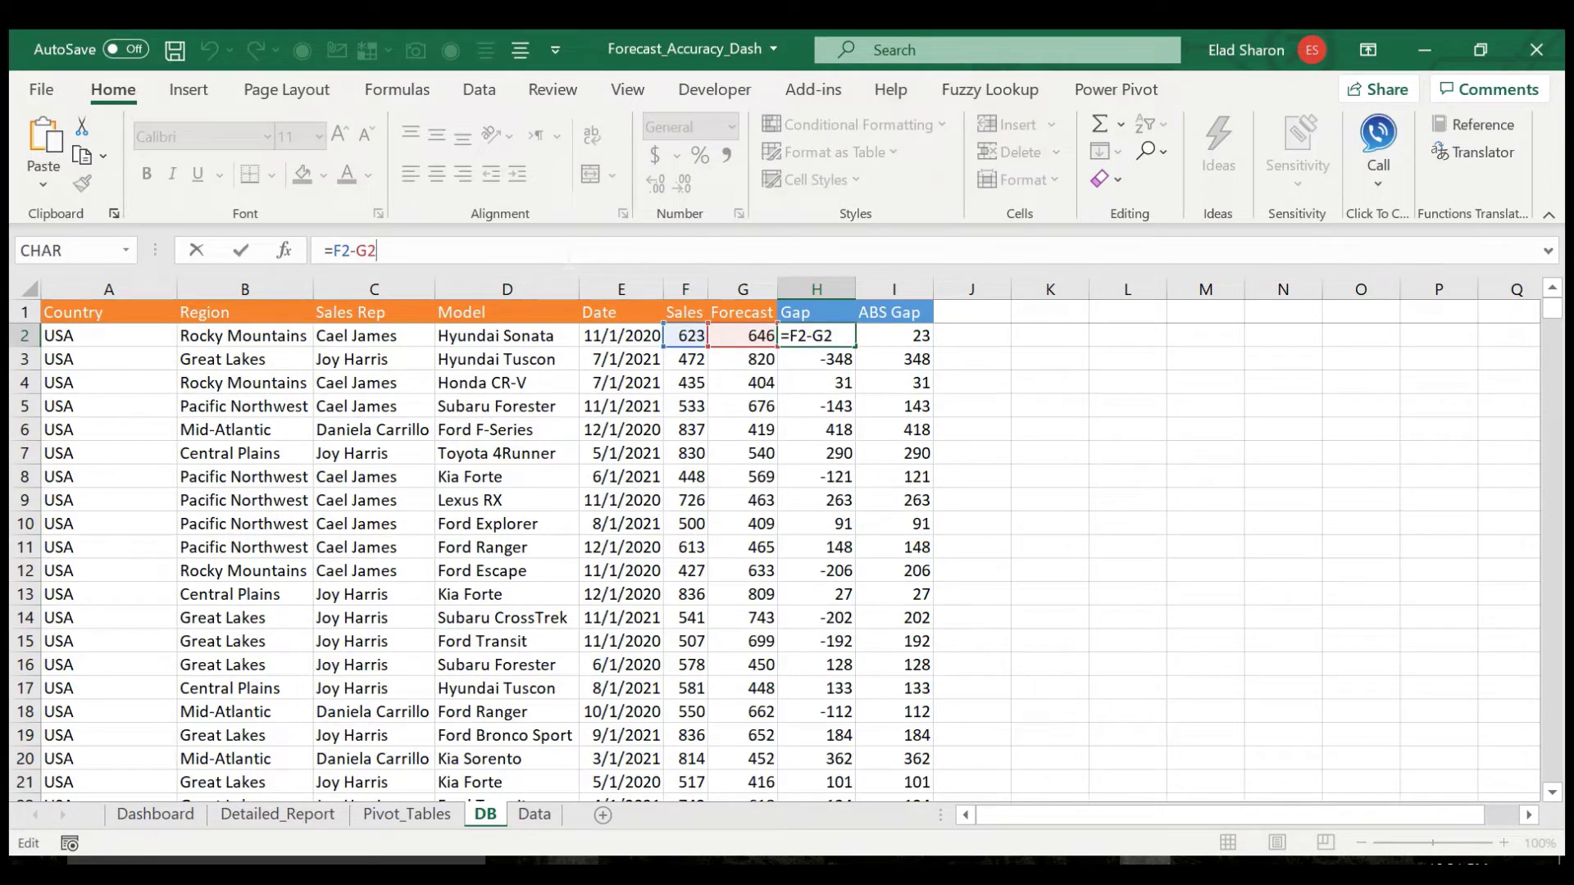
key(Escape)
key(Right)
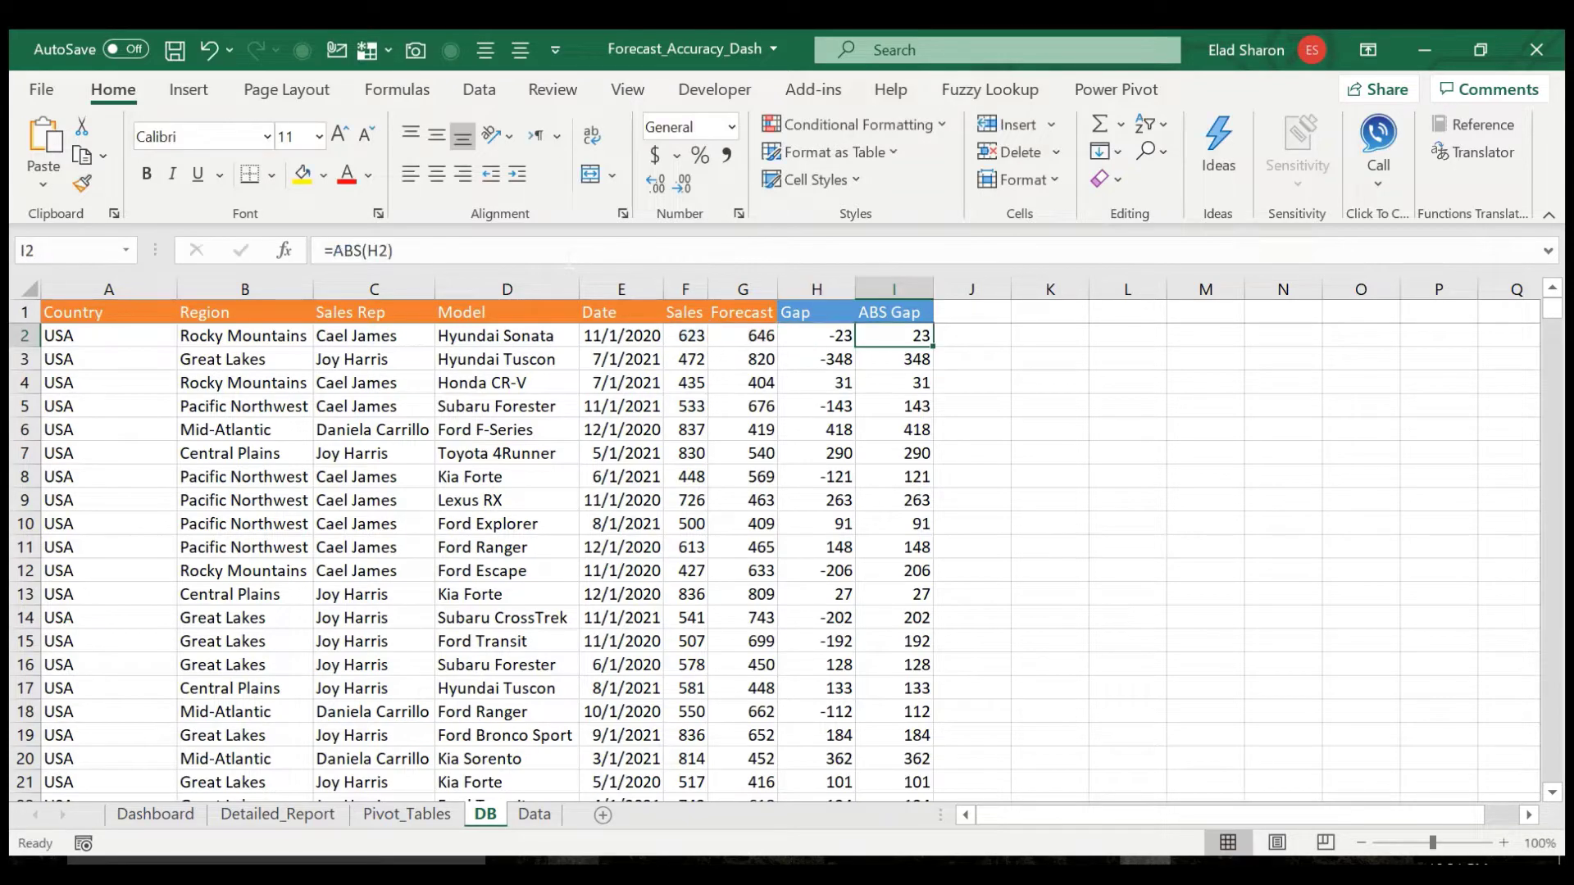
key(F2)
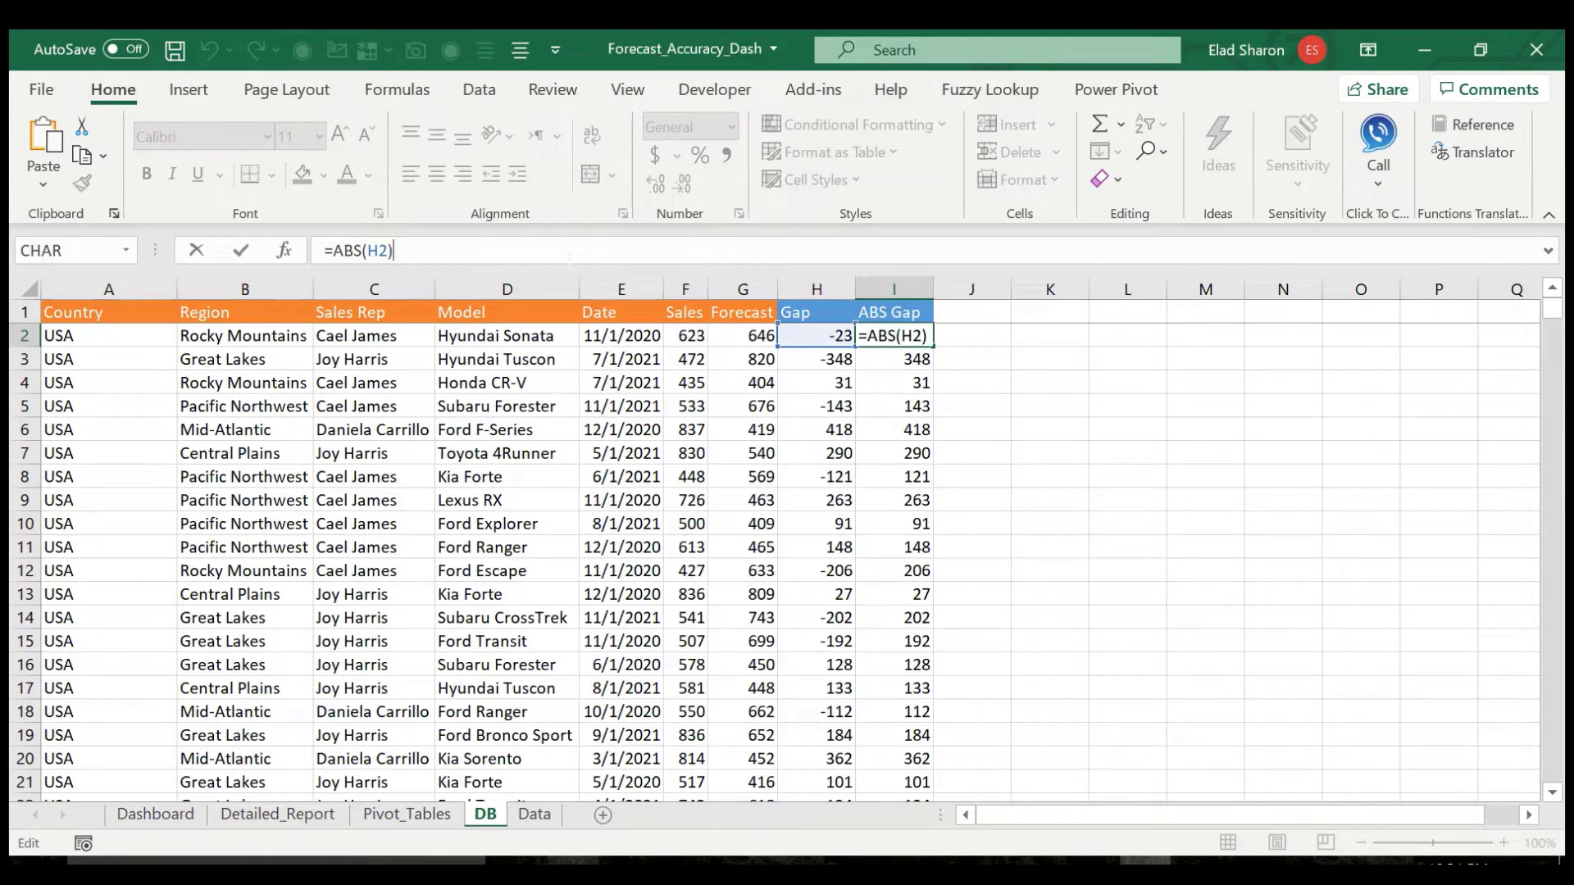
key(Escape)
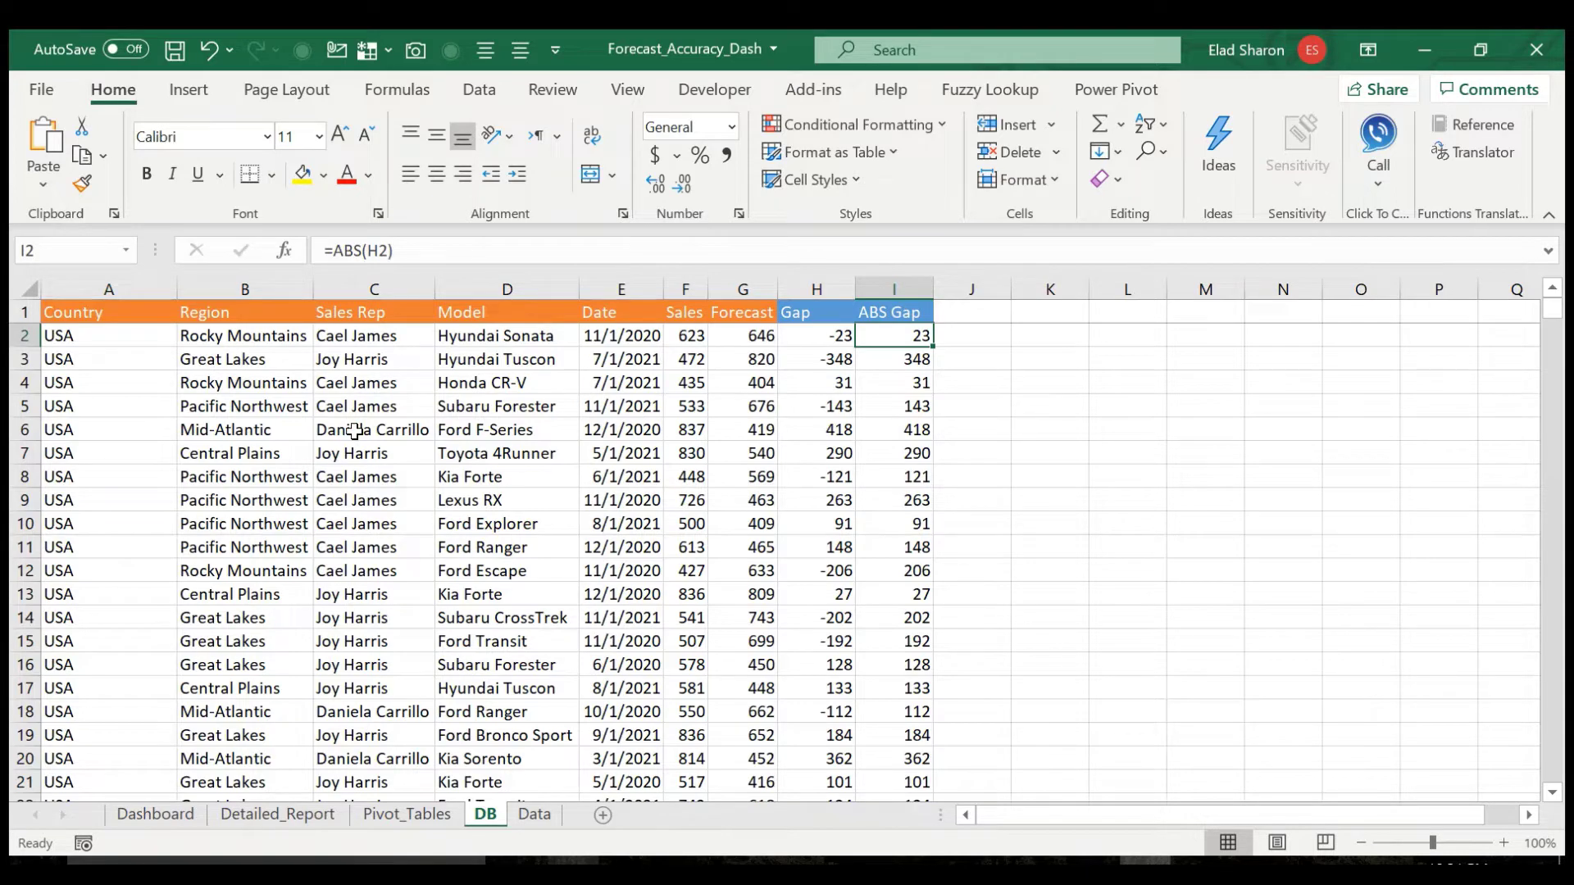
click(697, 281)
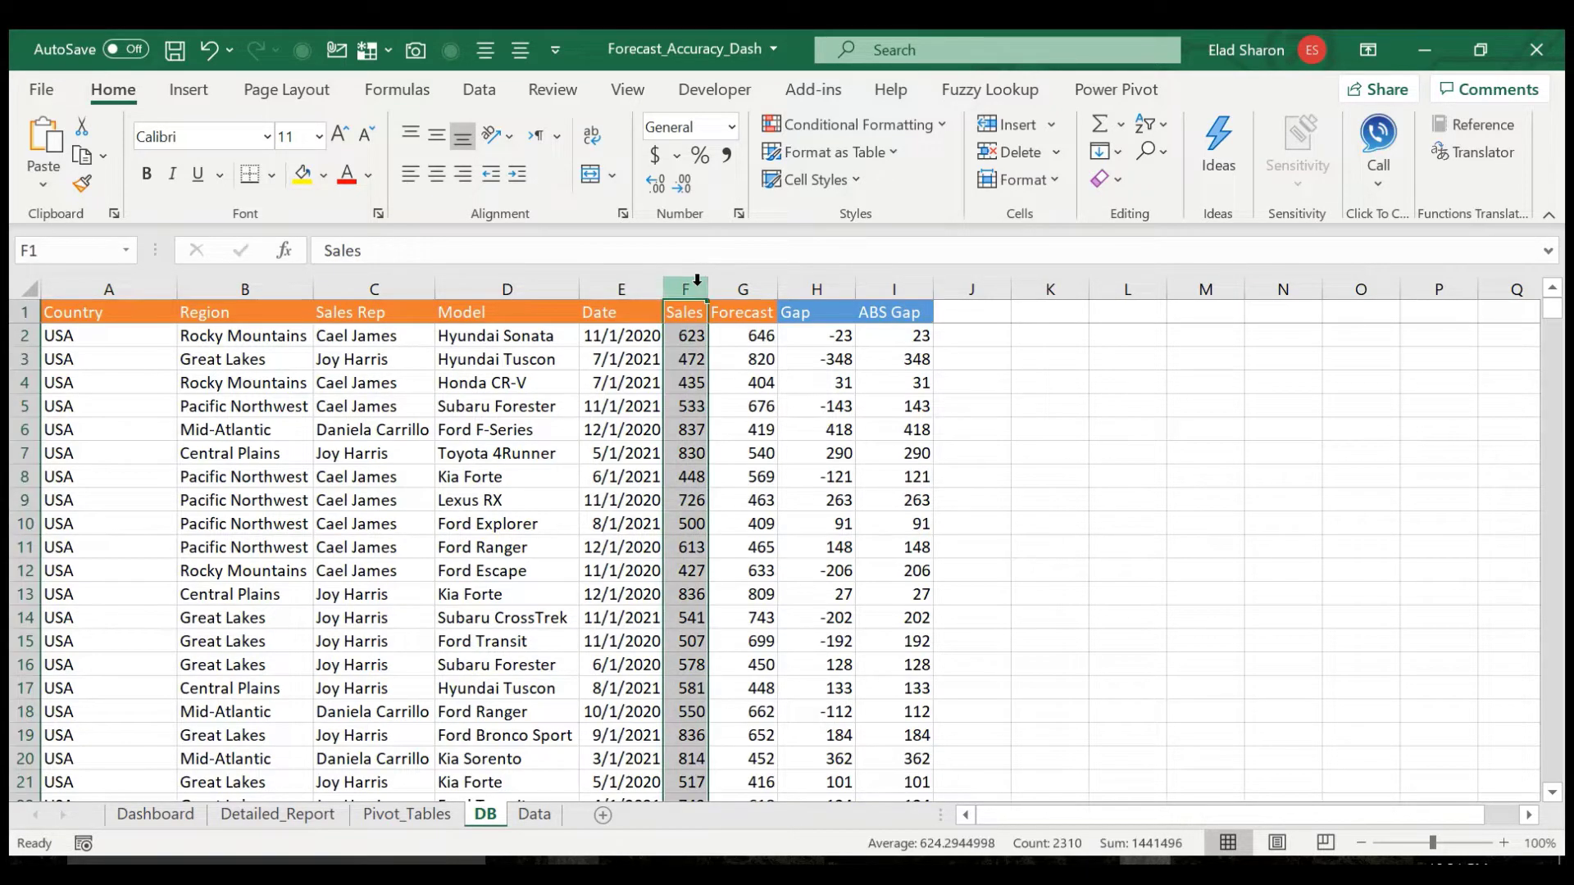
click(743, 284)
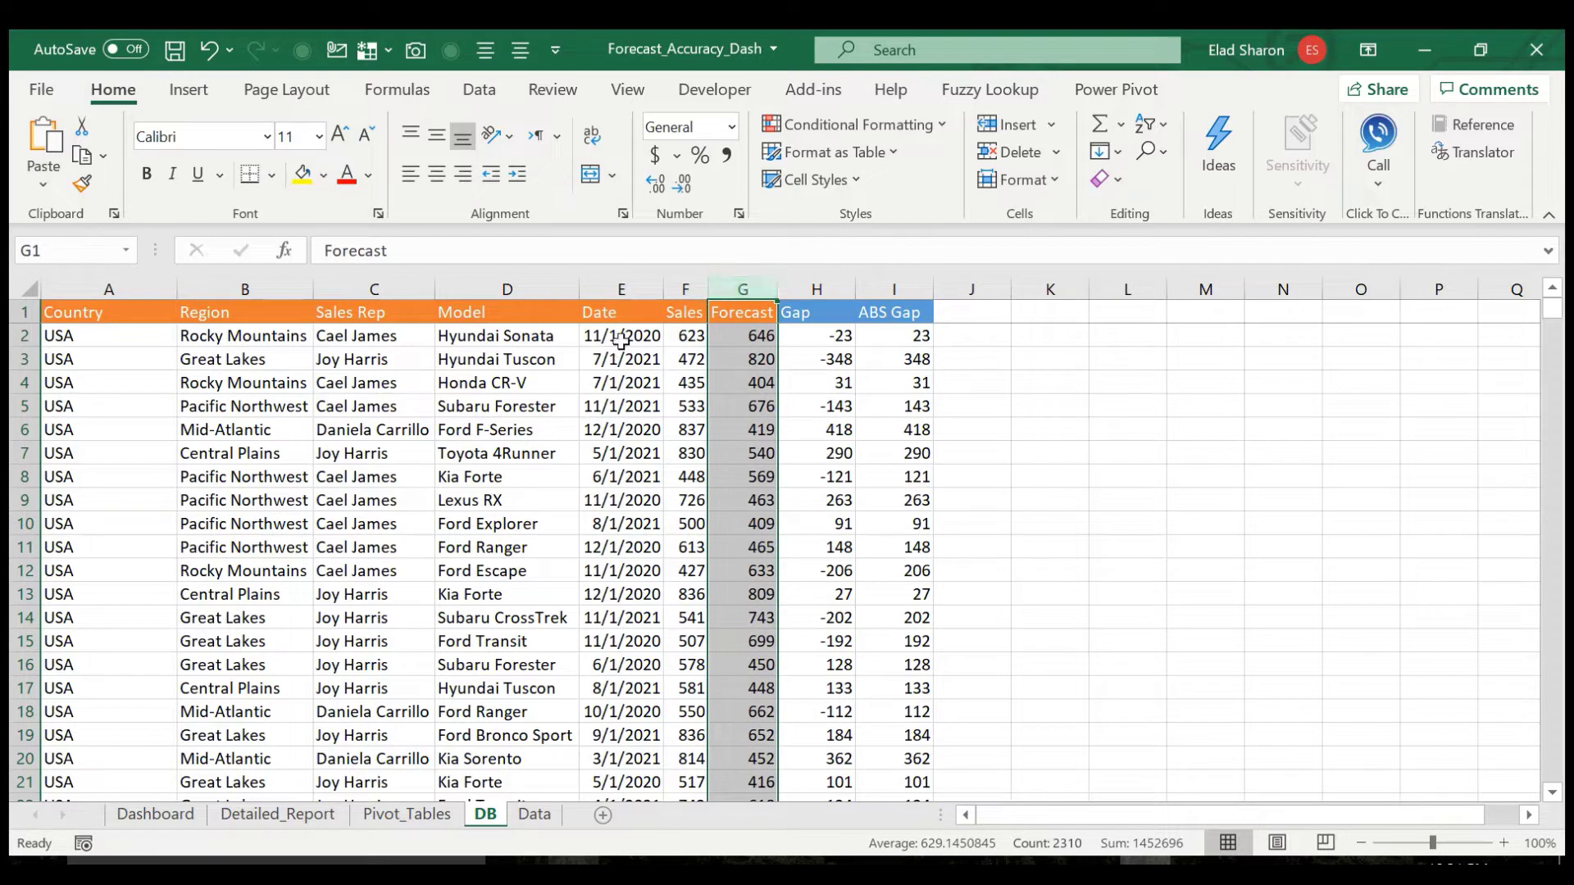
drag(105, 309, 590, 338)
click(509, 410)
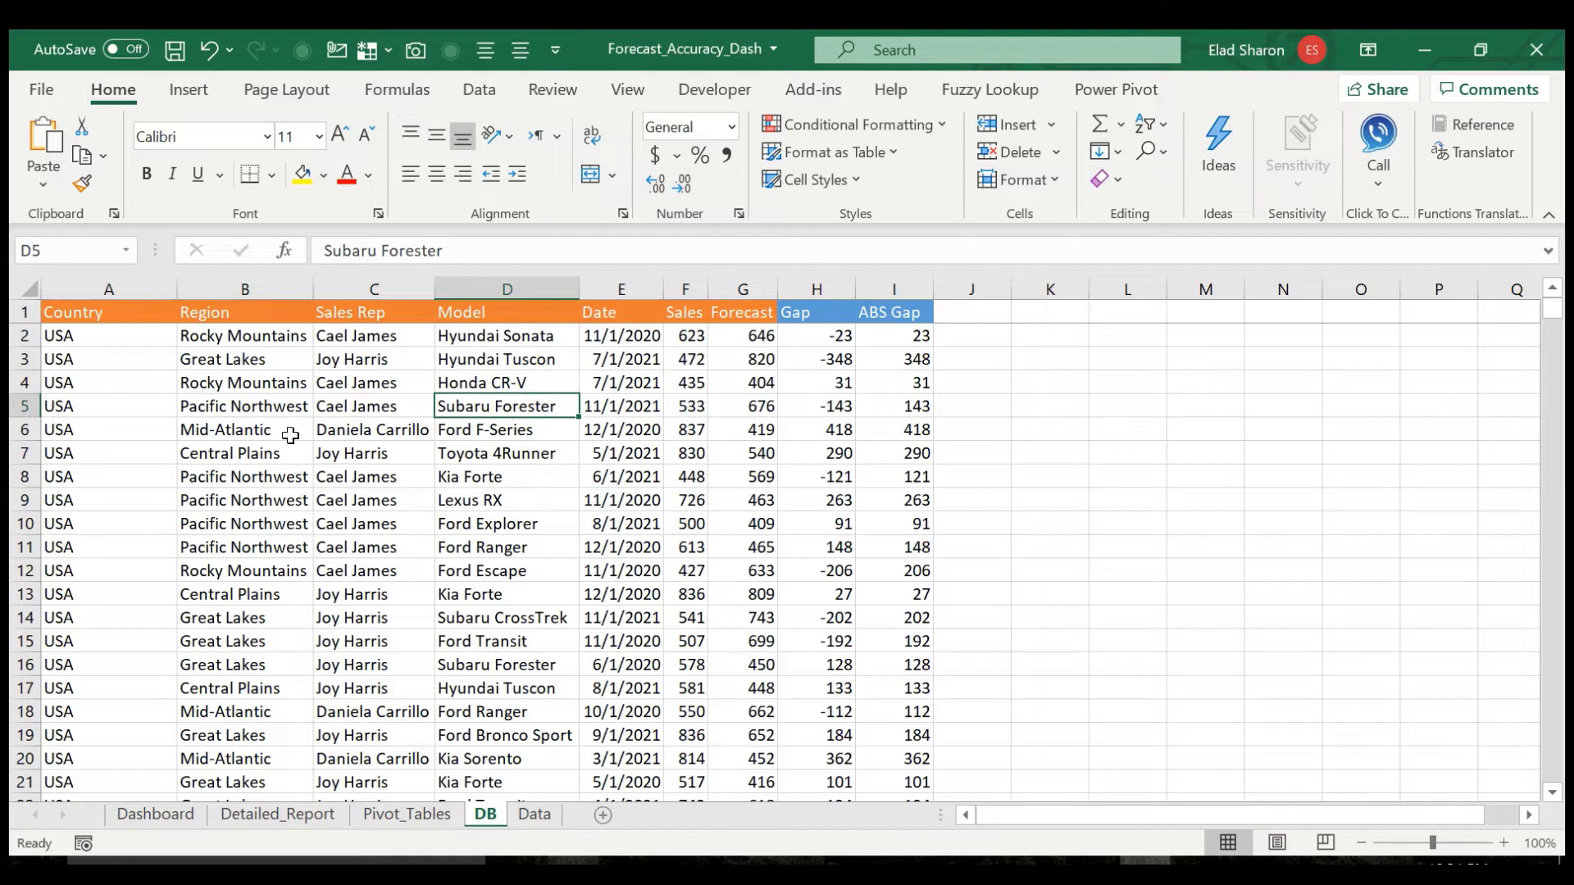
click(135, 312)
click(228, 311)
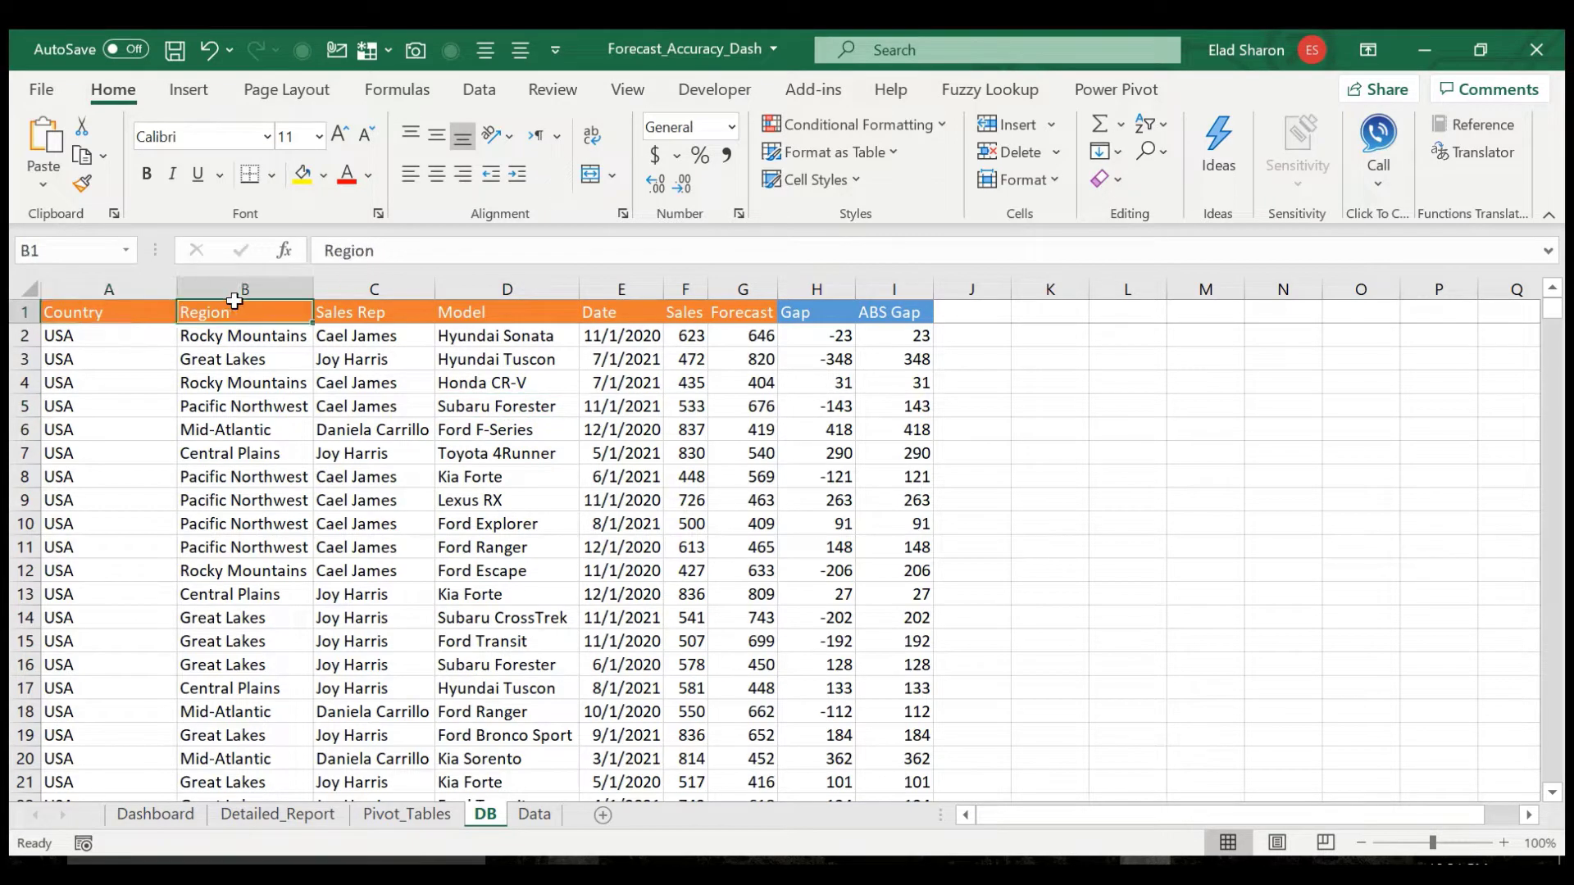
click(362, 312)
click(486, 319)
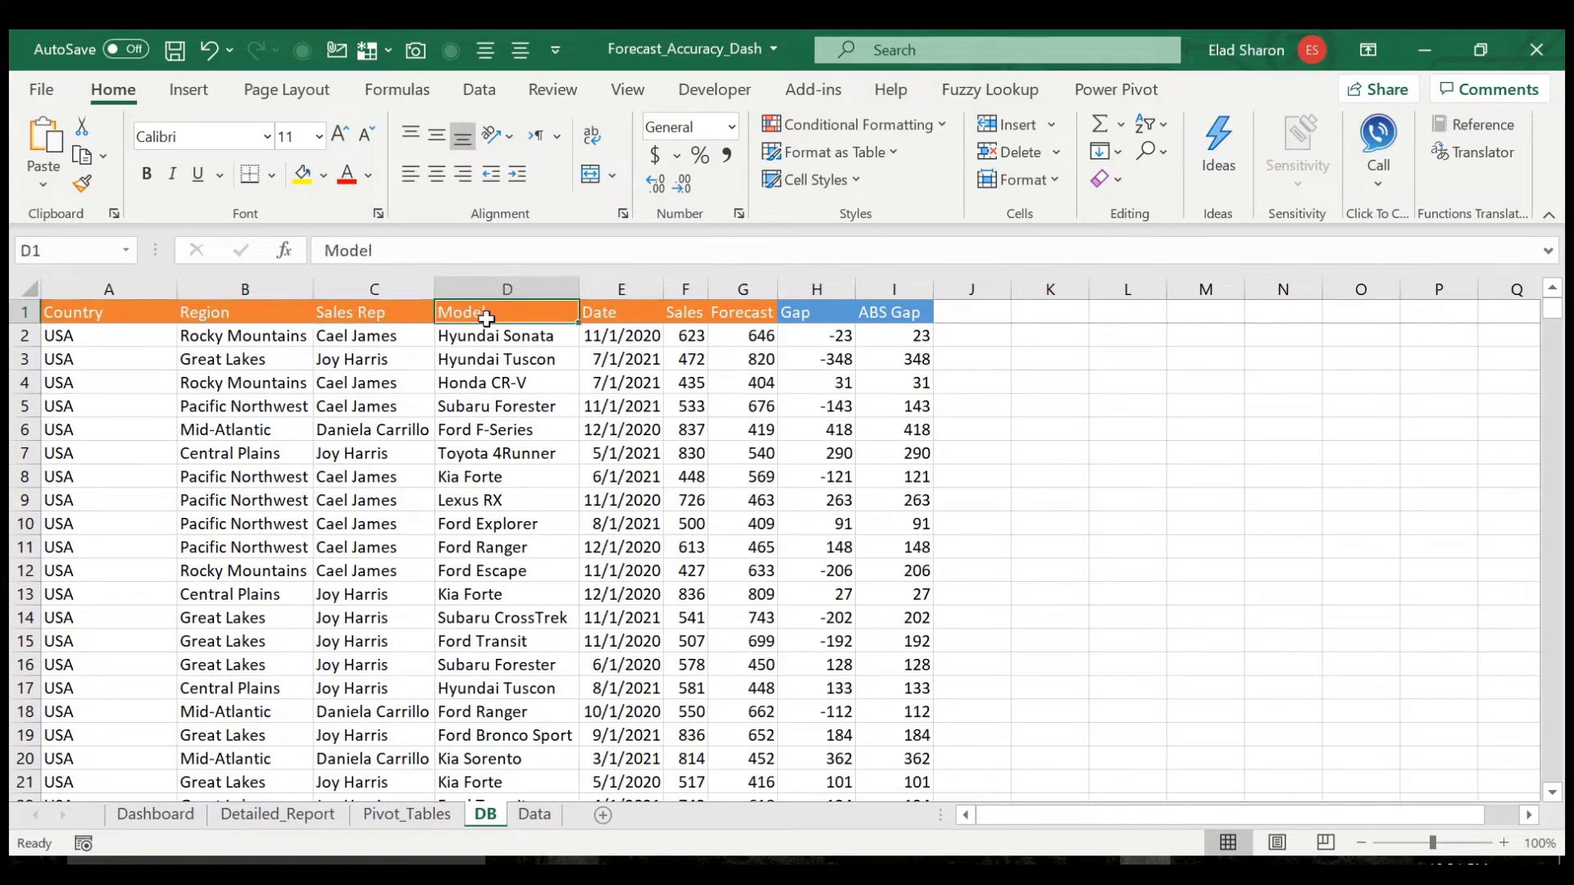
click(614, 317)
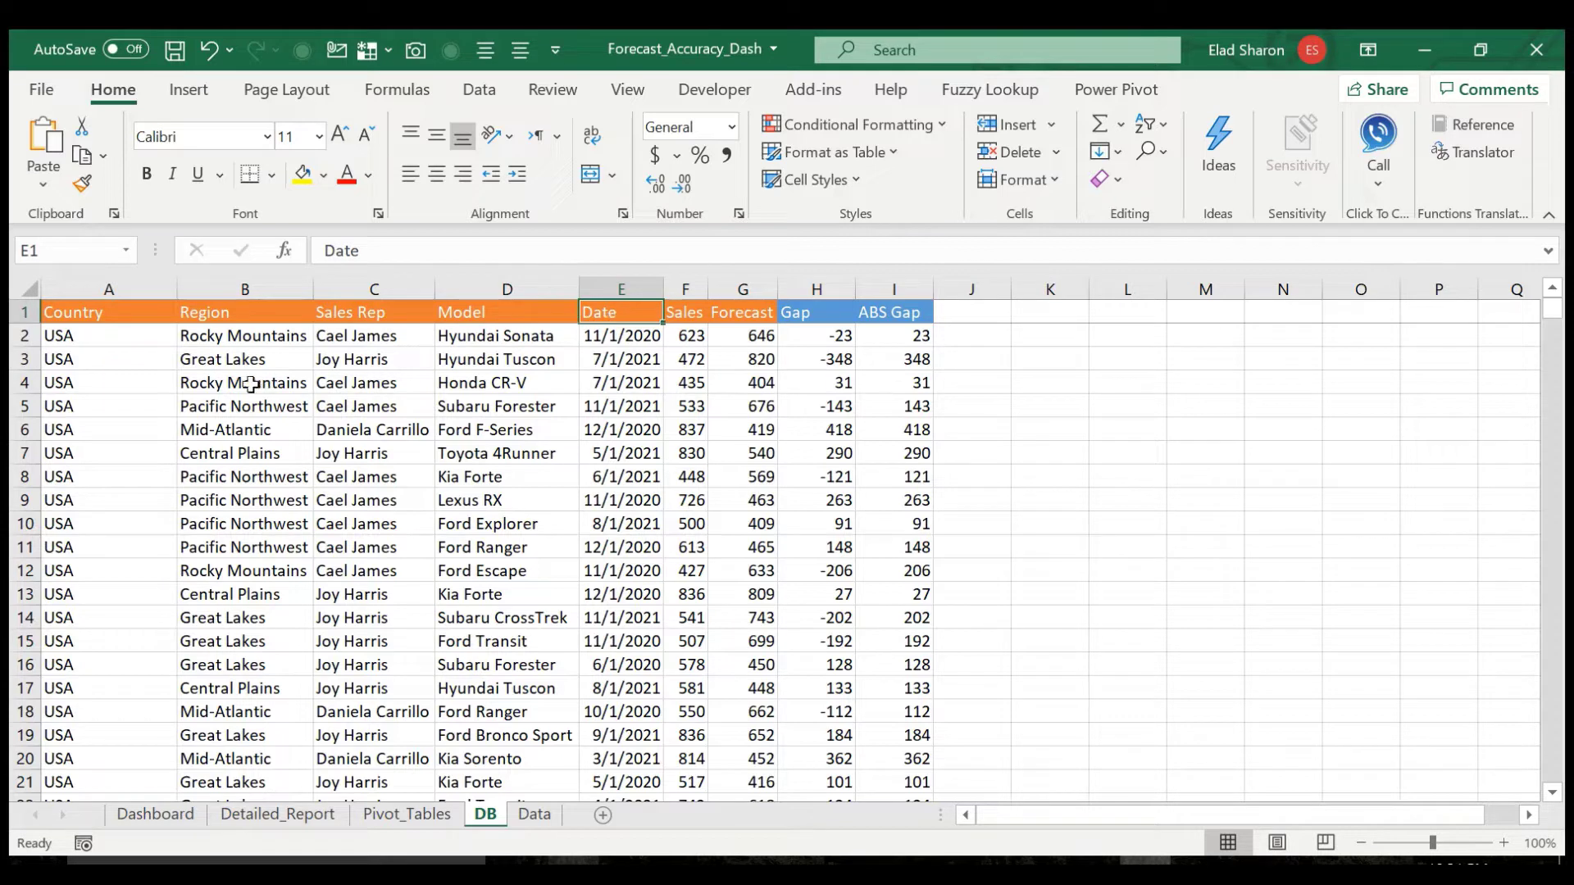
click(128, 311)
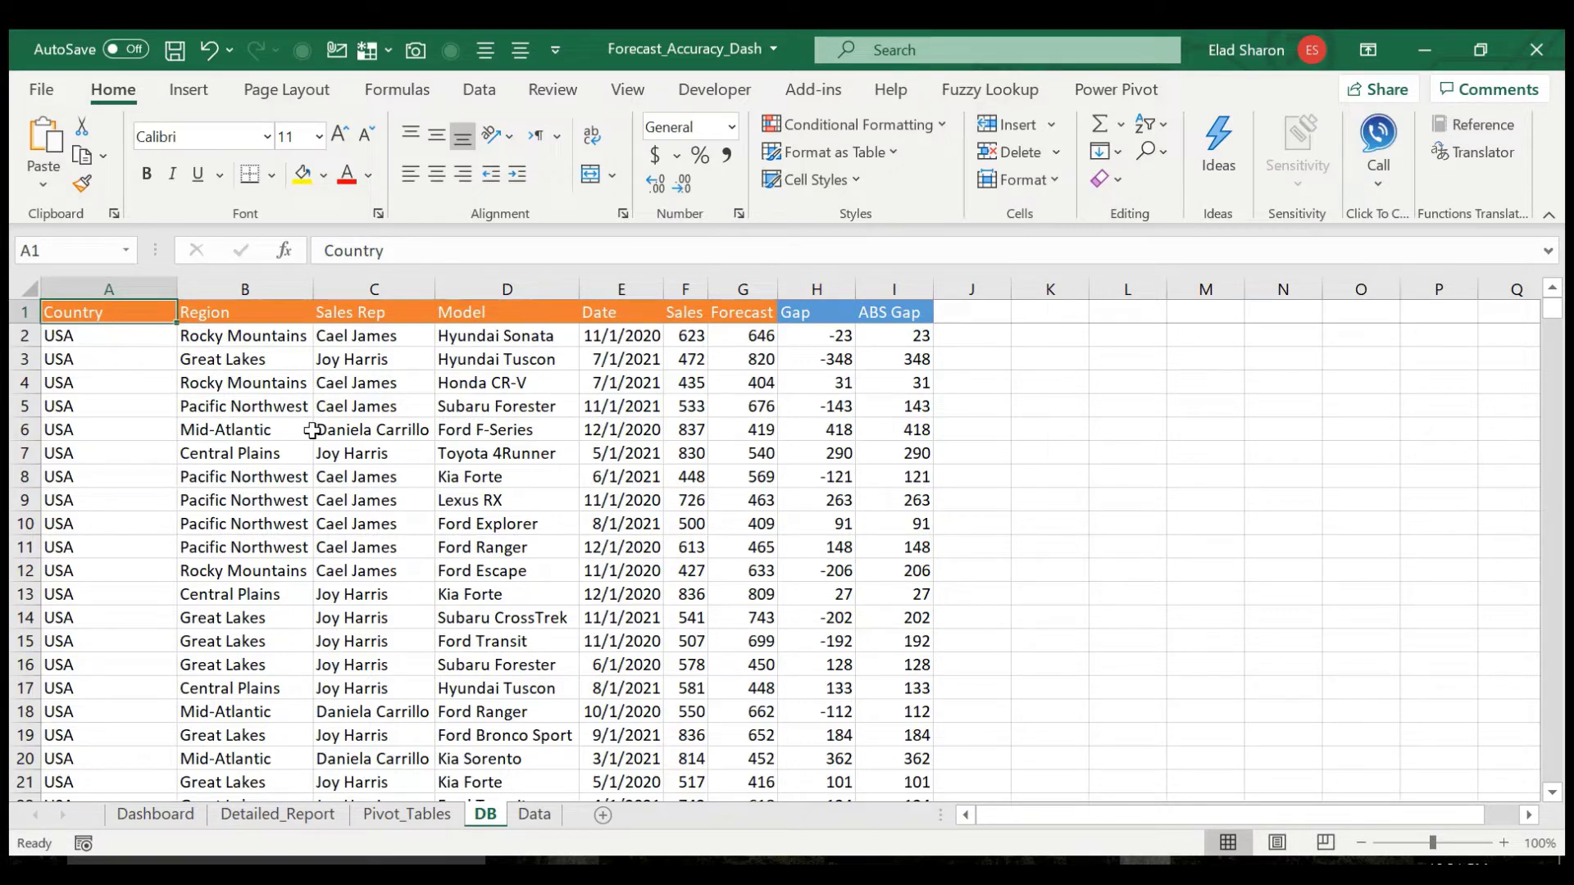
- On Pivot_Tables, select the 10 highest gap models pivot and show the PivotTable Analyze ribbon
click(407, 815)
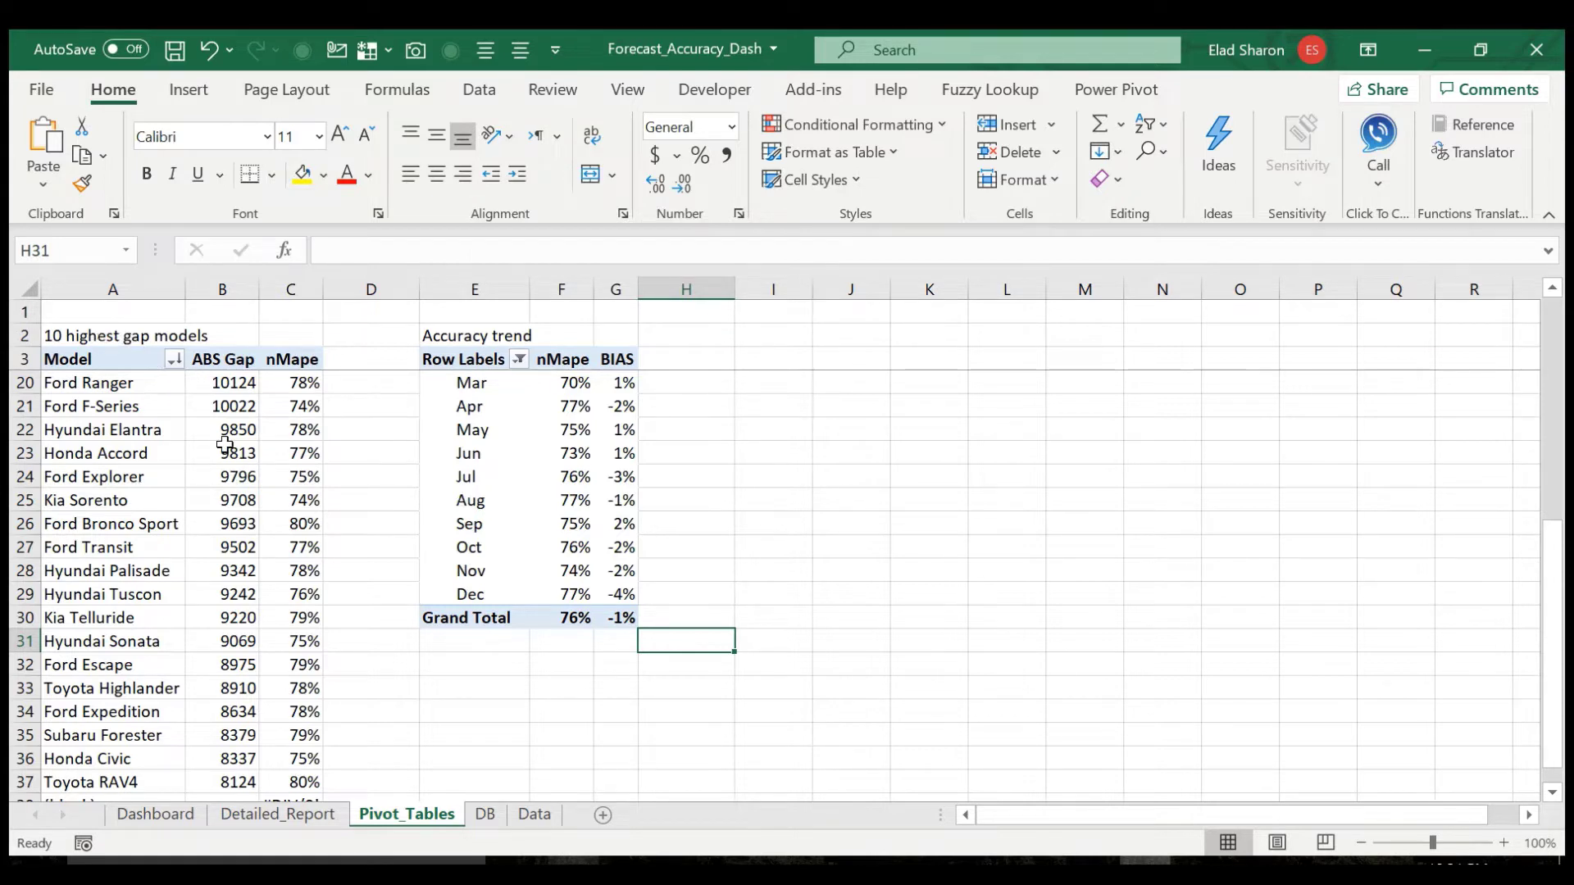
mouse_move(224, 444)
click(222, 382)
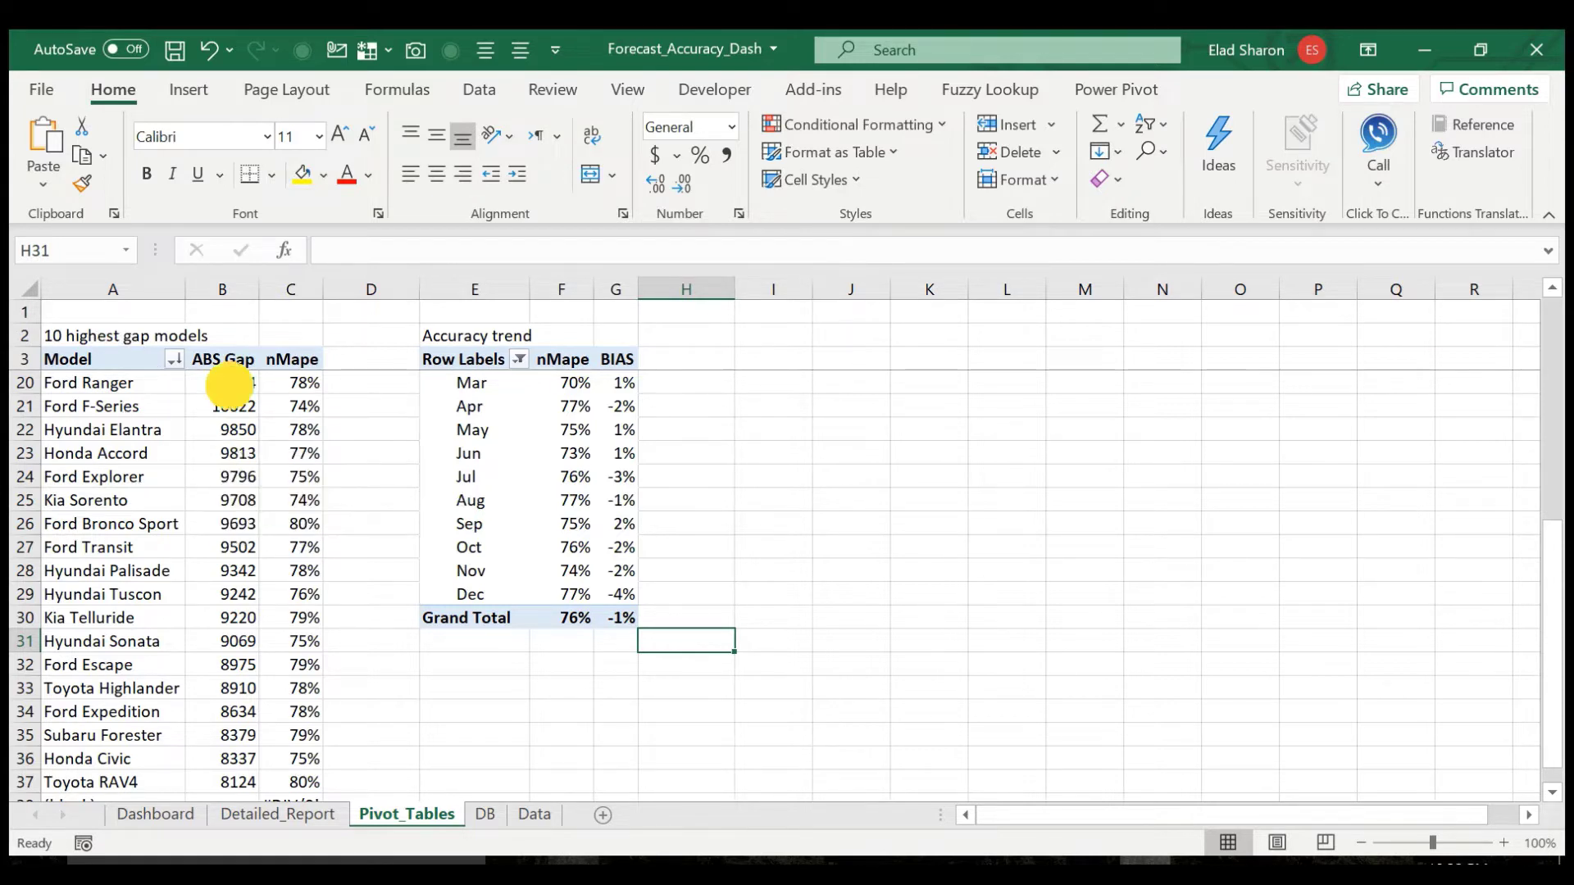
click(1540, 757)
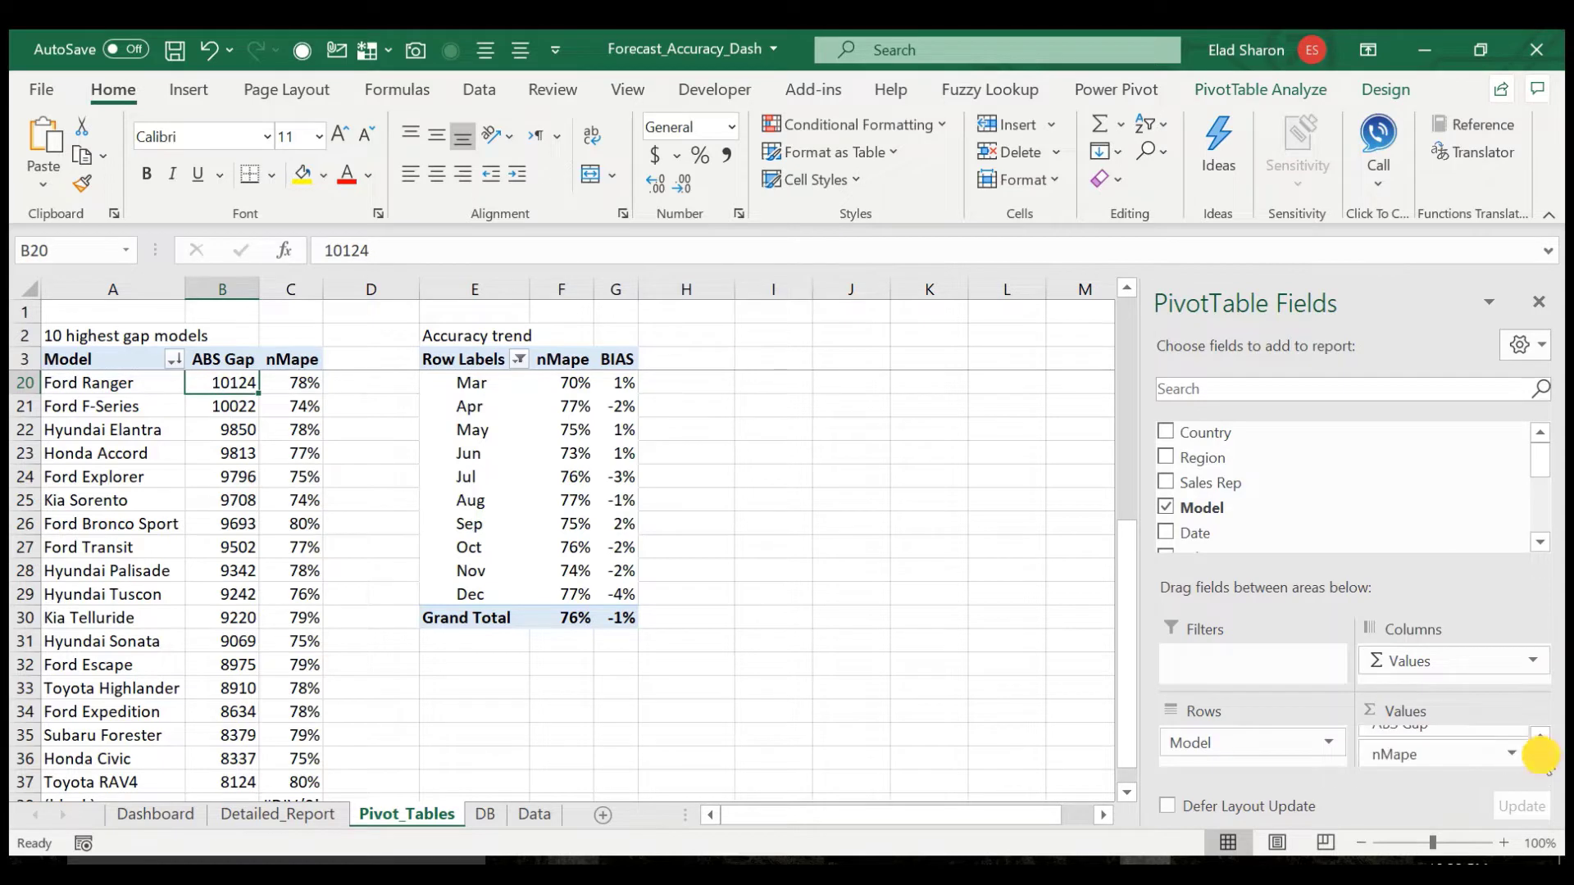
click(1541, 736)
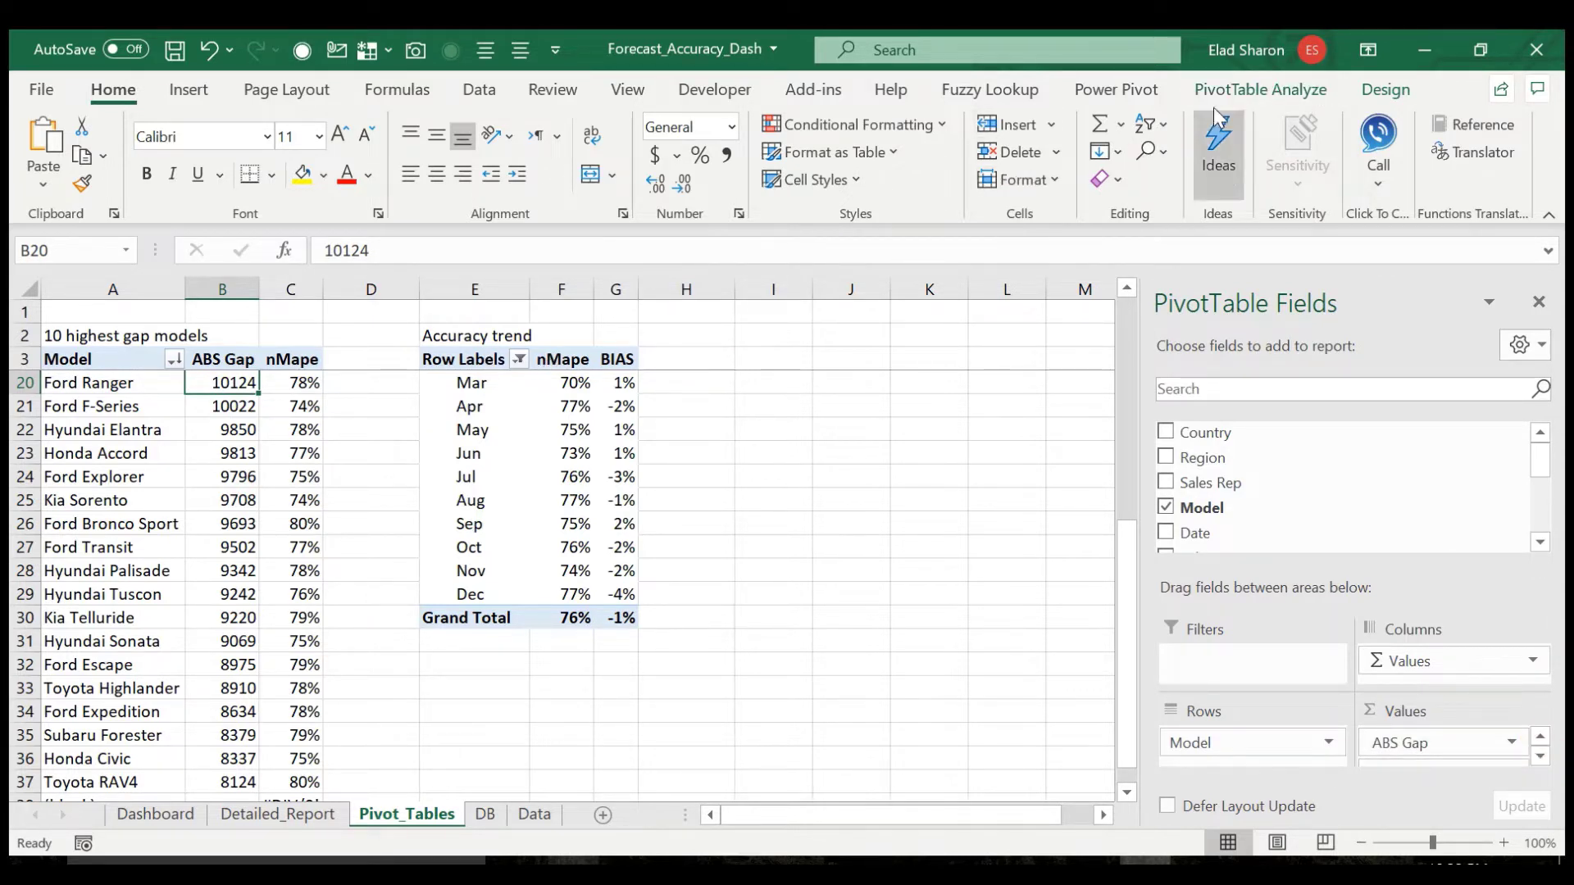
click(1248, 90)
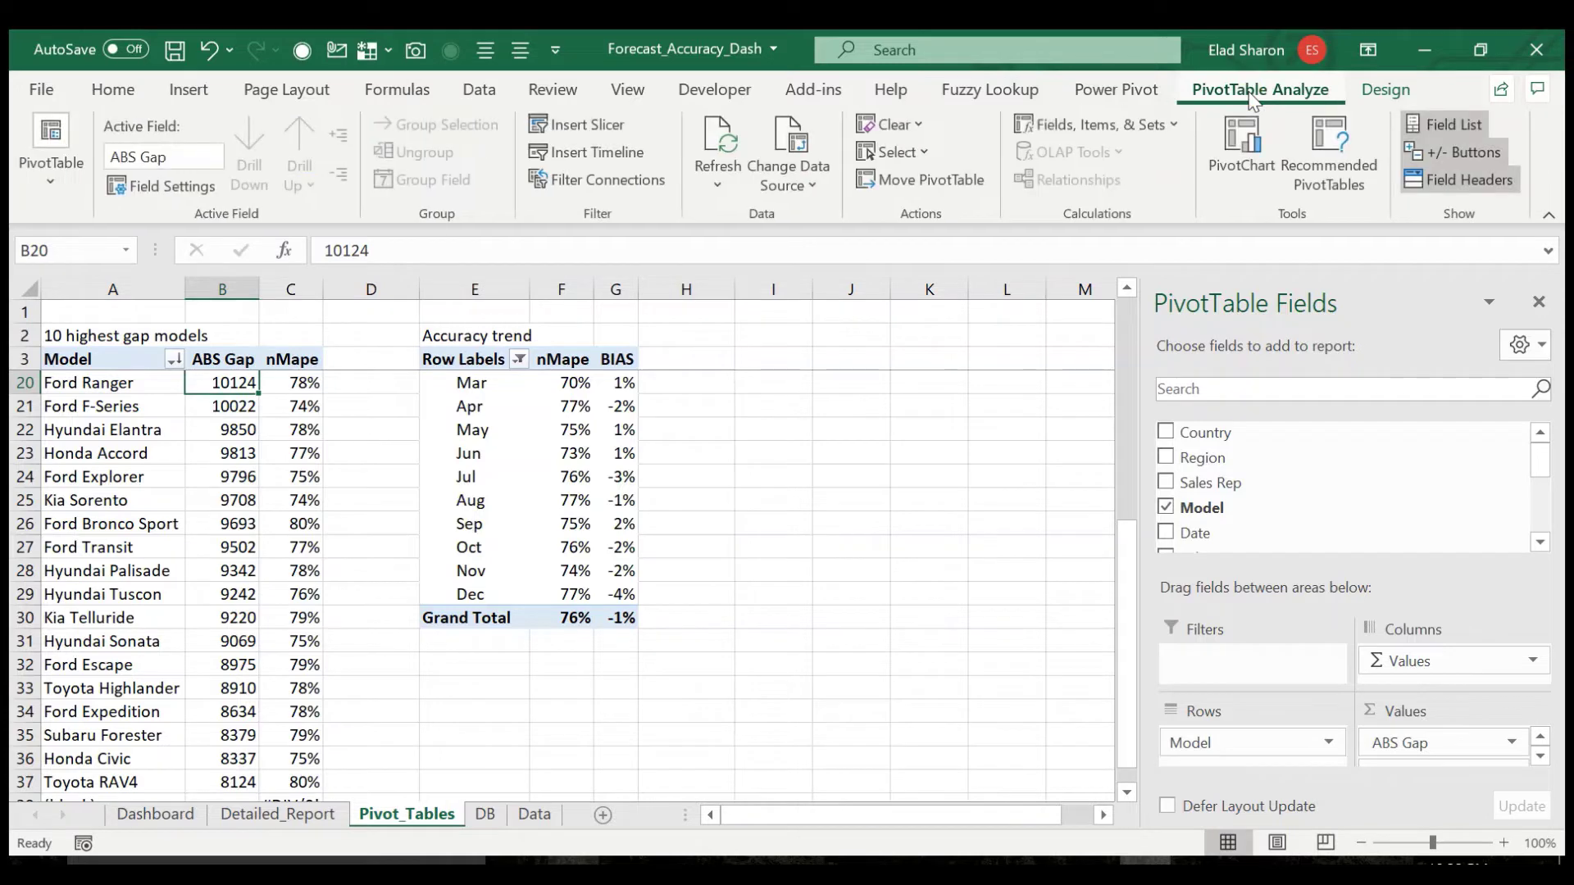
- Review the existing nMape calculated-field formula, then close the dialog
click(1085, 126)
click(1080, 158)
click(1139, 364)
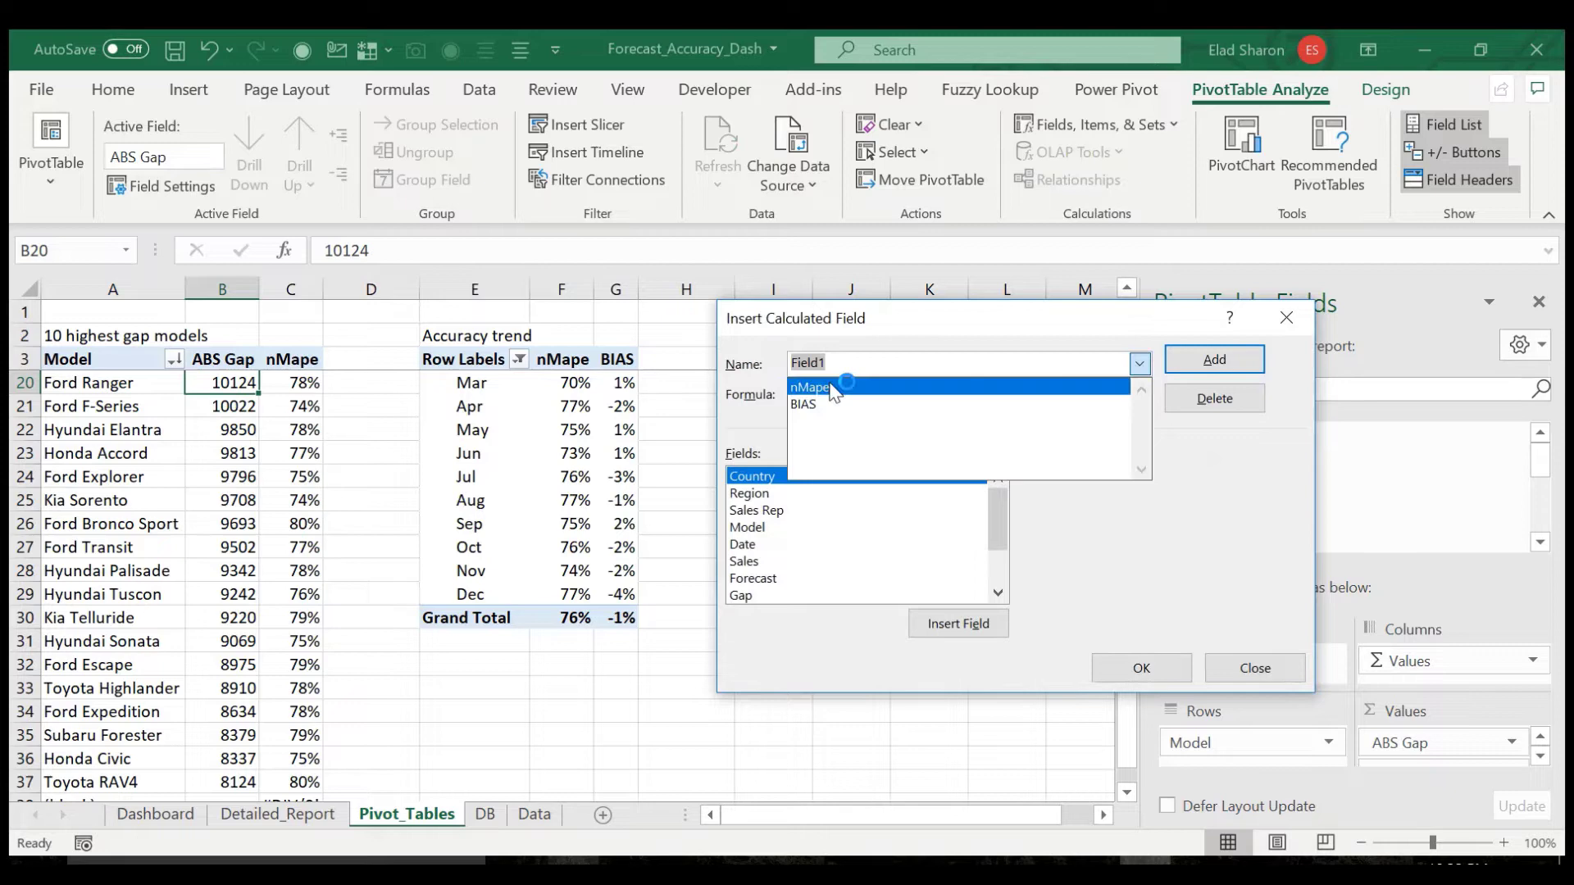
click(933, 383)
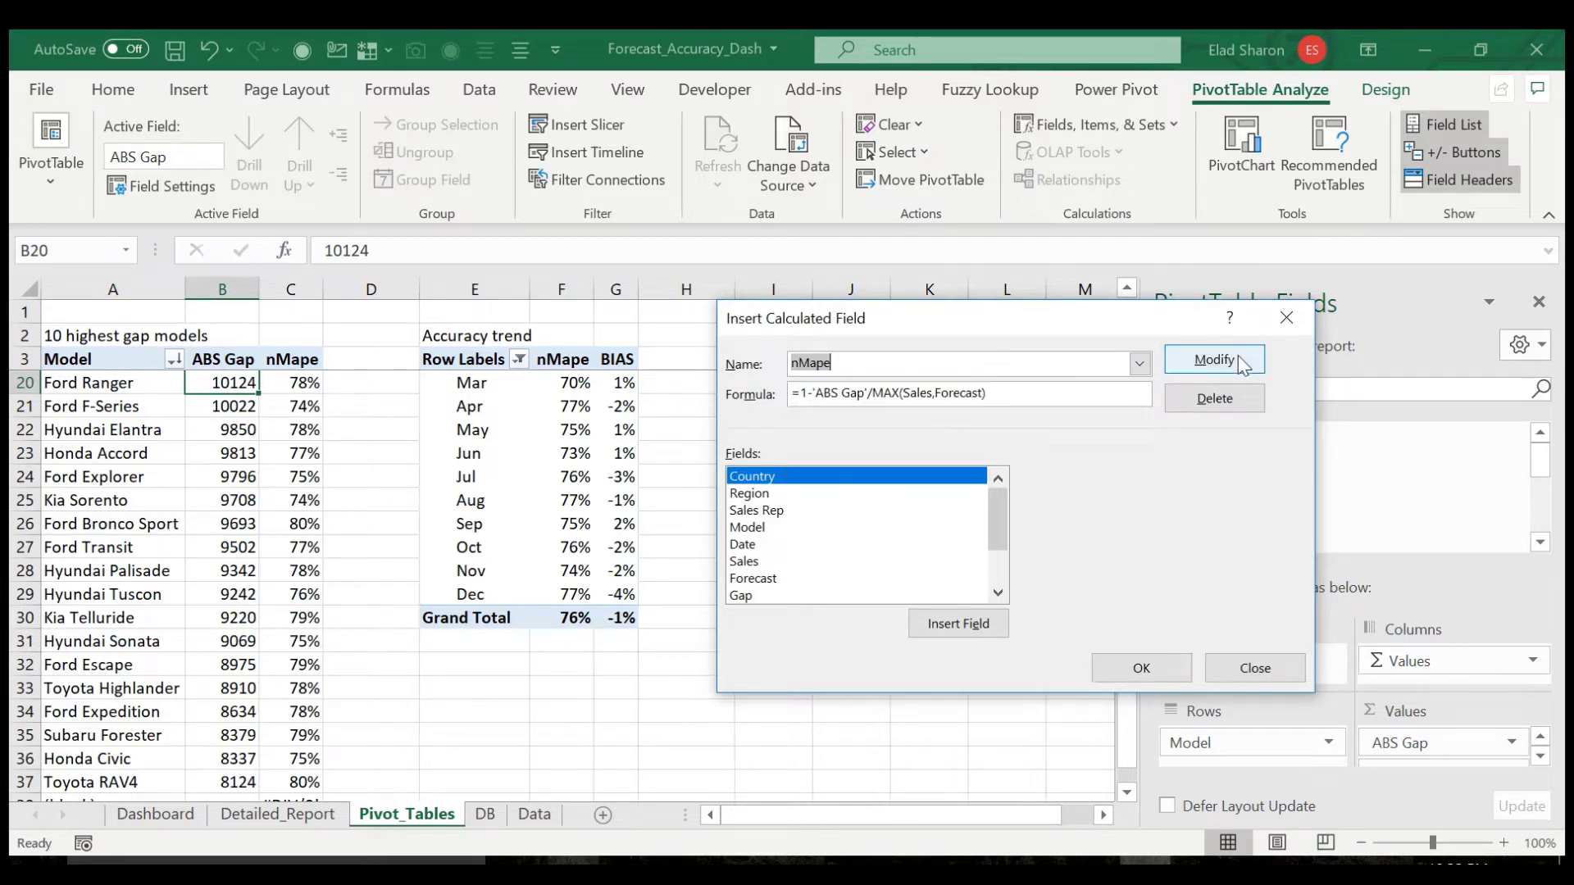
click(1237, 664)
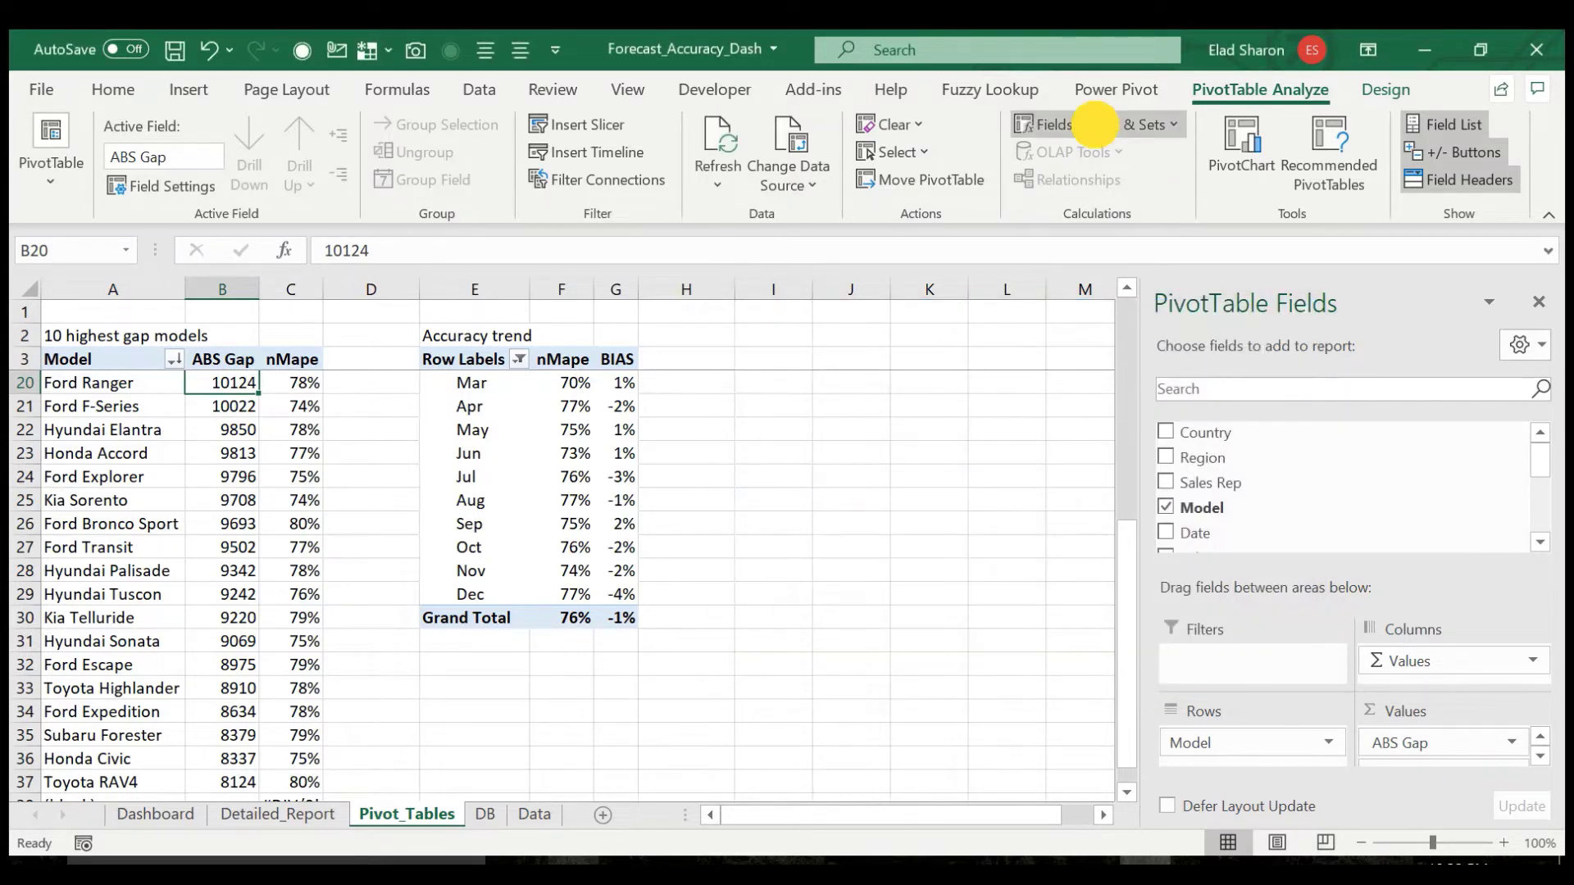
- Add a new calculated field, Field1, with formula =0 to the pivot
click(1100, 124)
click(1094, 154)
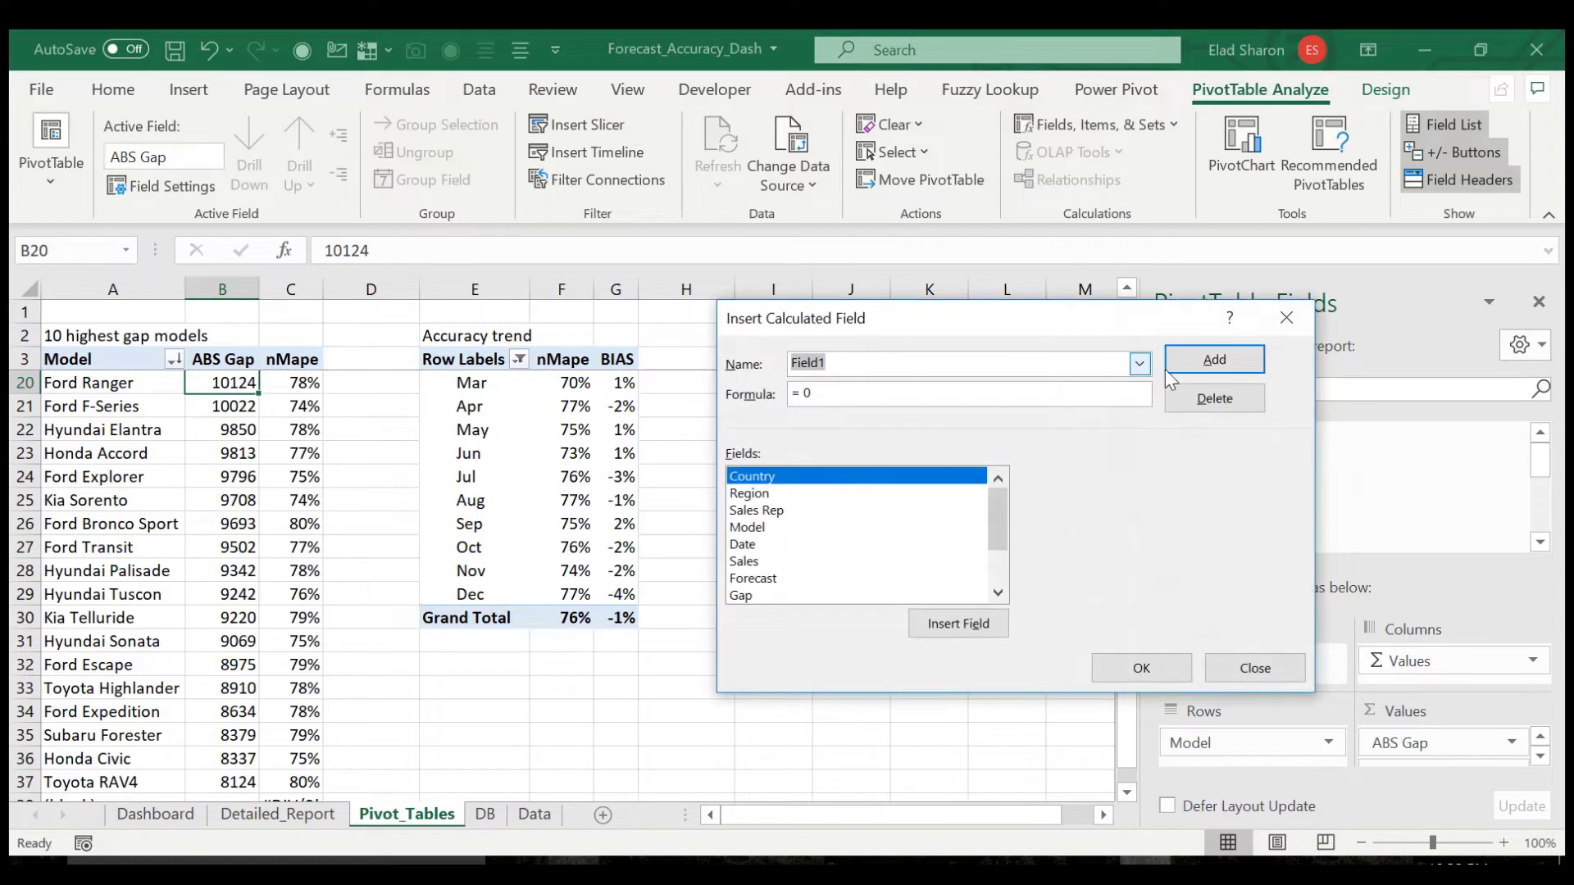
click(1232, 362)
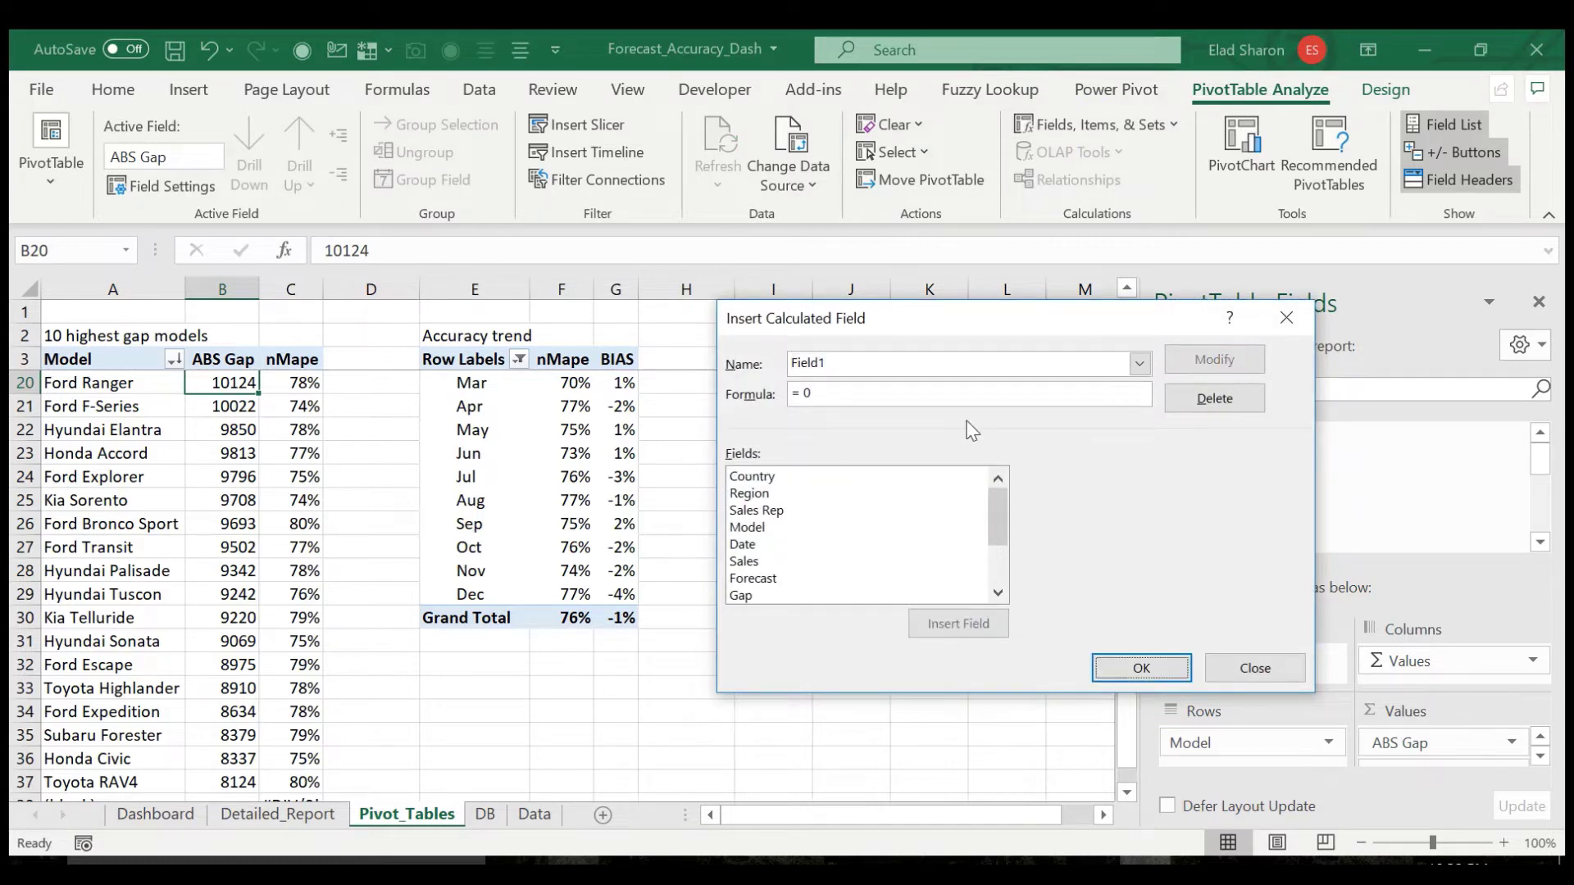
click(1022, 363)
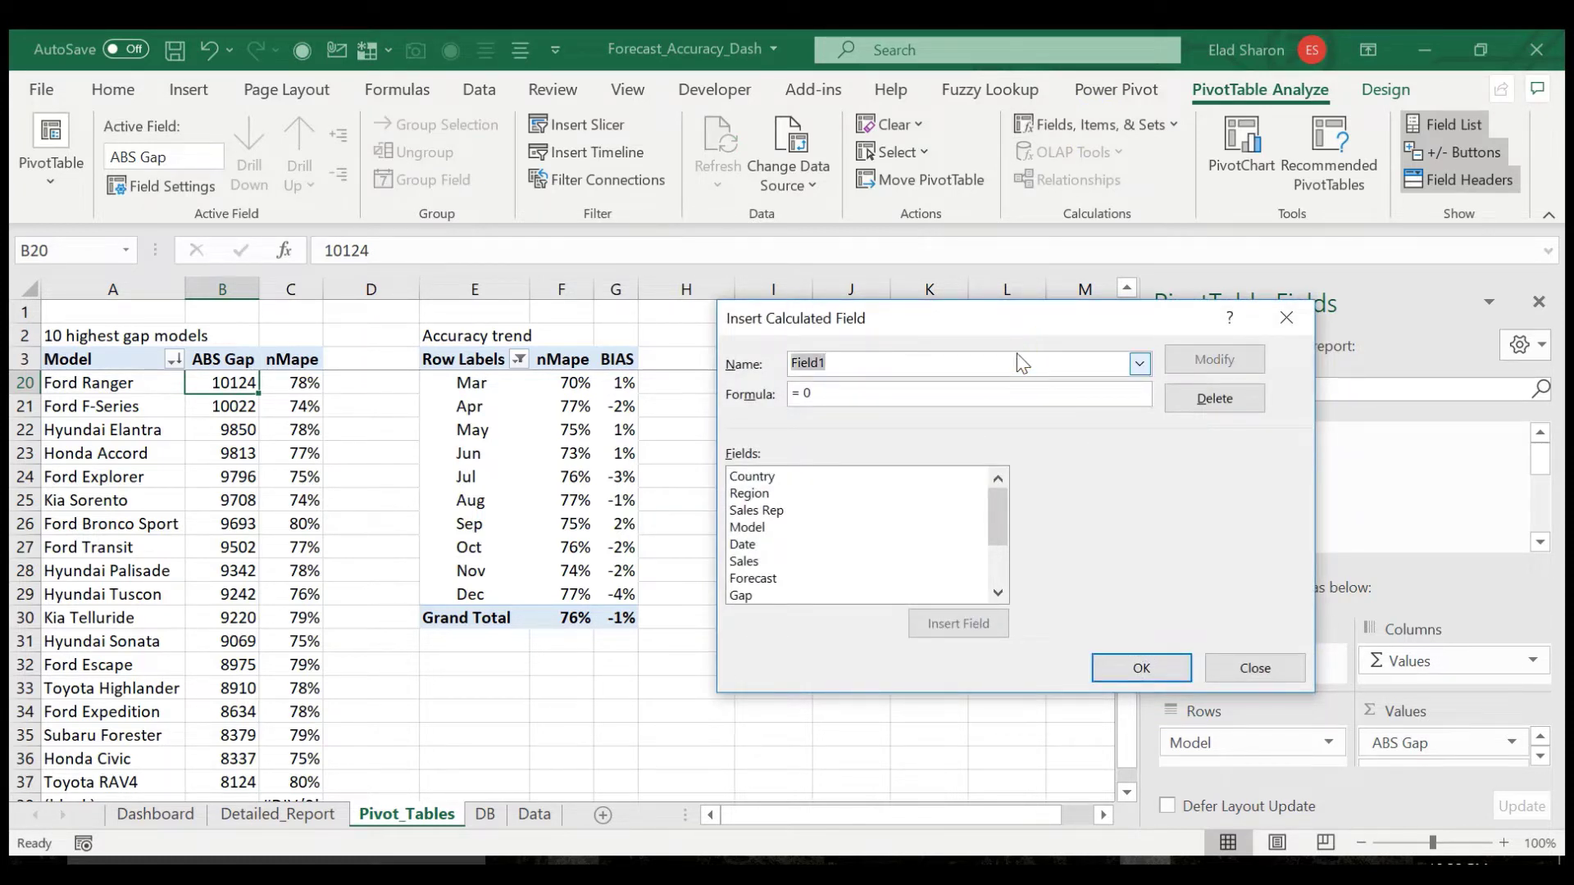
text(new)
key(Tab)
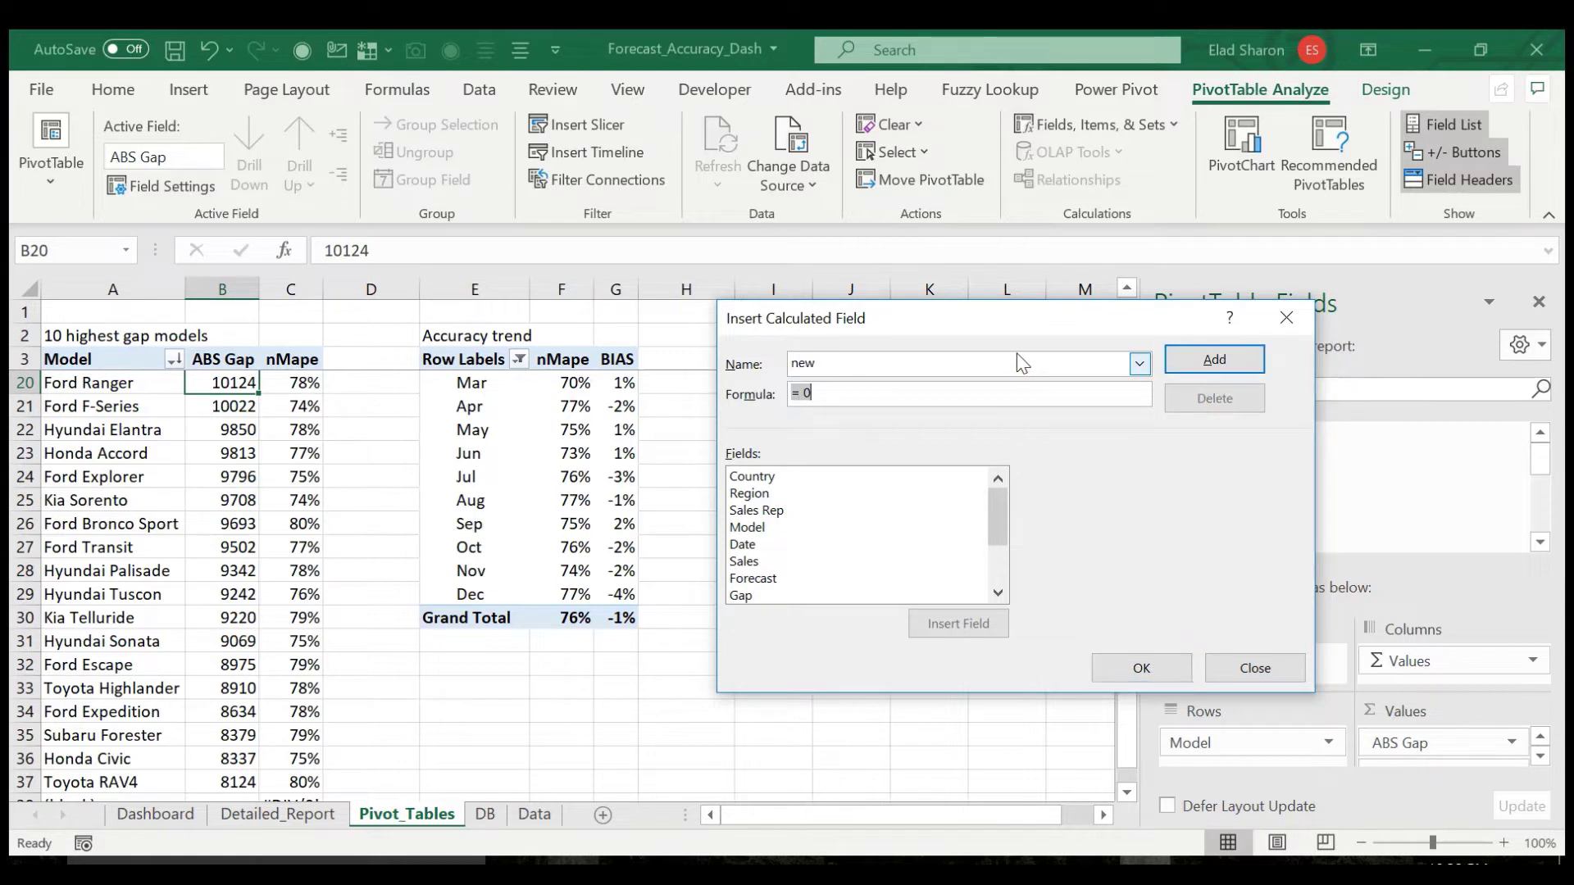
text(=)
scroll(994, 528, down, 2)
click(1246, 668)
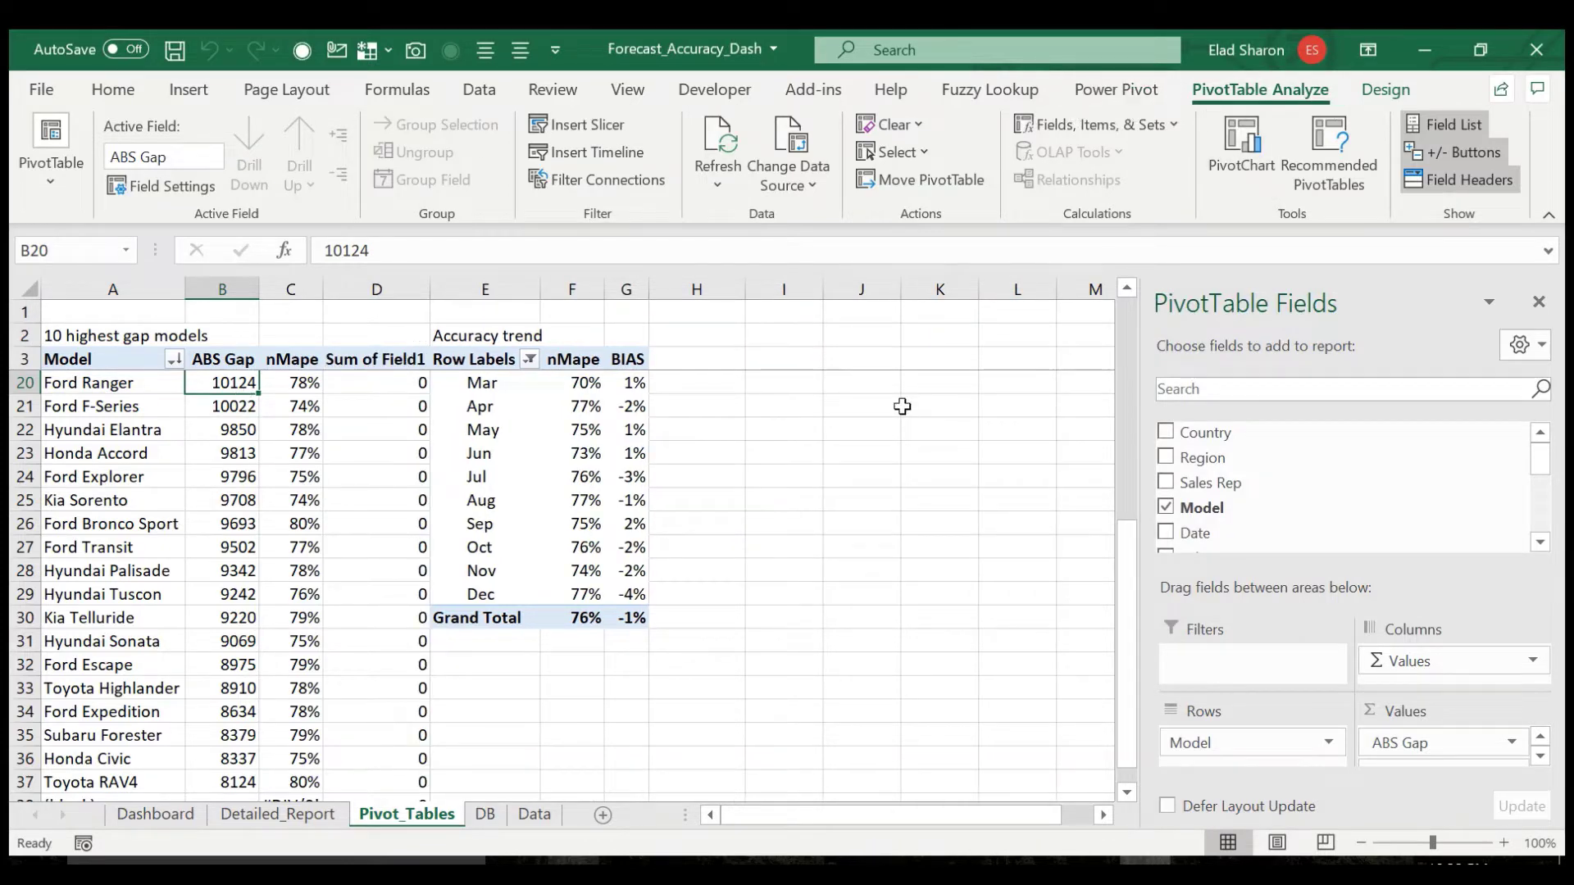
- Delete the leftover Field1 calculated field from the pivot
click(1096, 128)
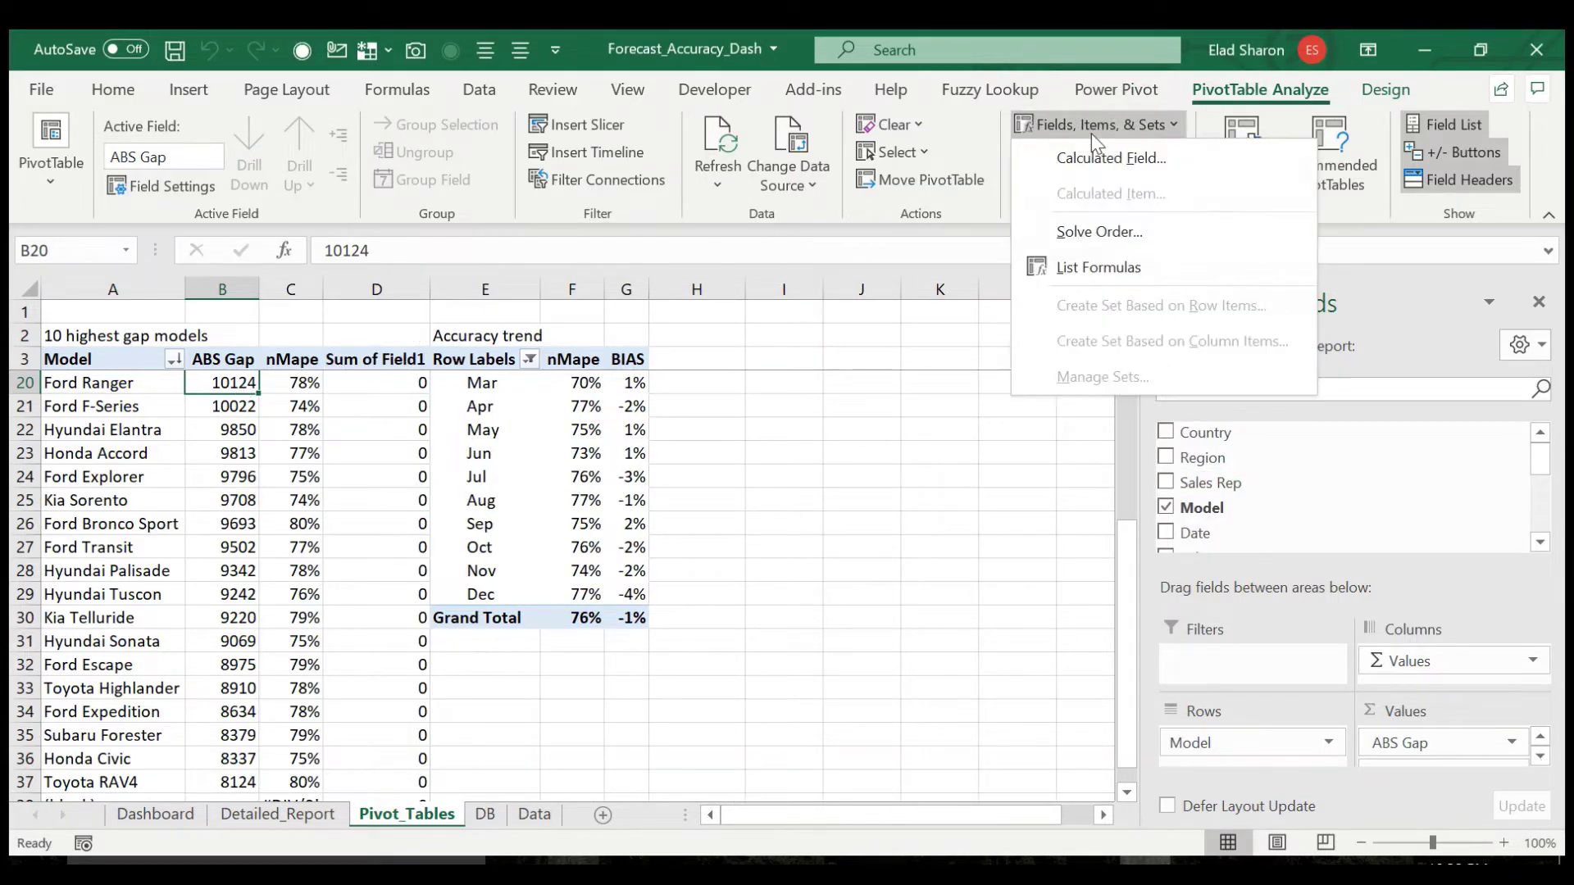
click(1099, 157)
click(1139, 363)
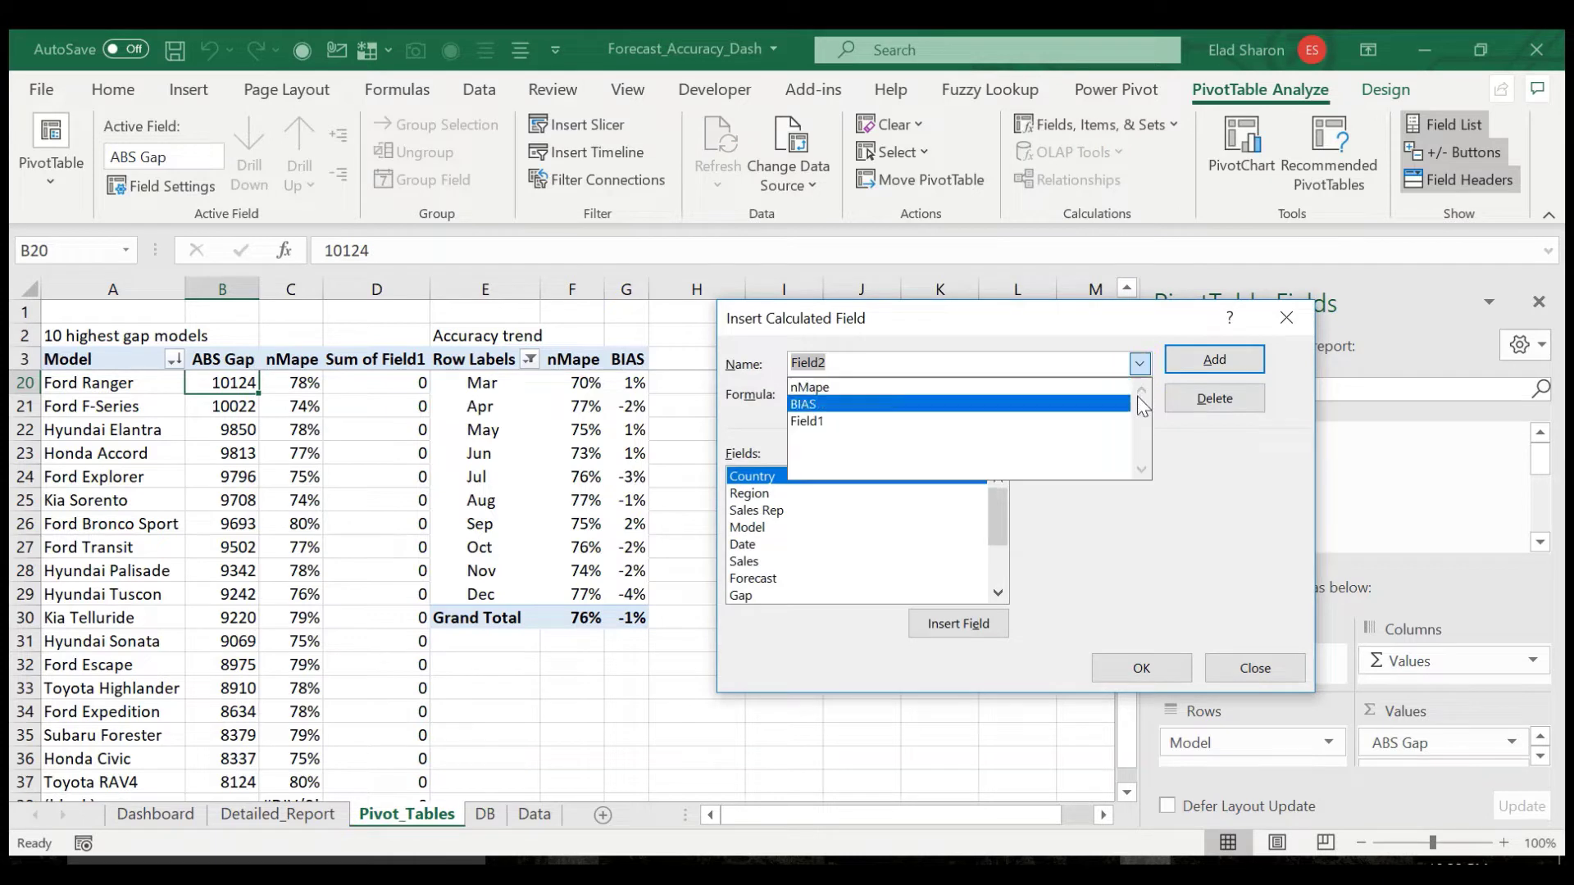
click(861, 423)
click(1207, 399)
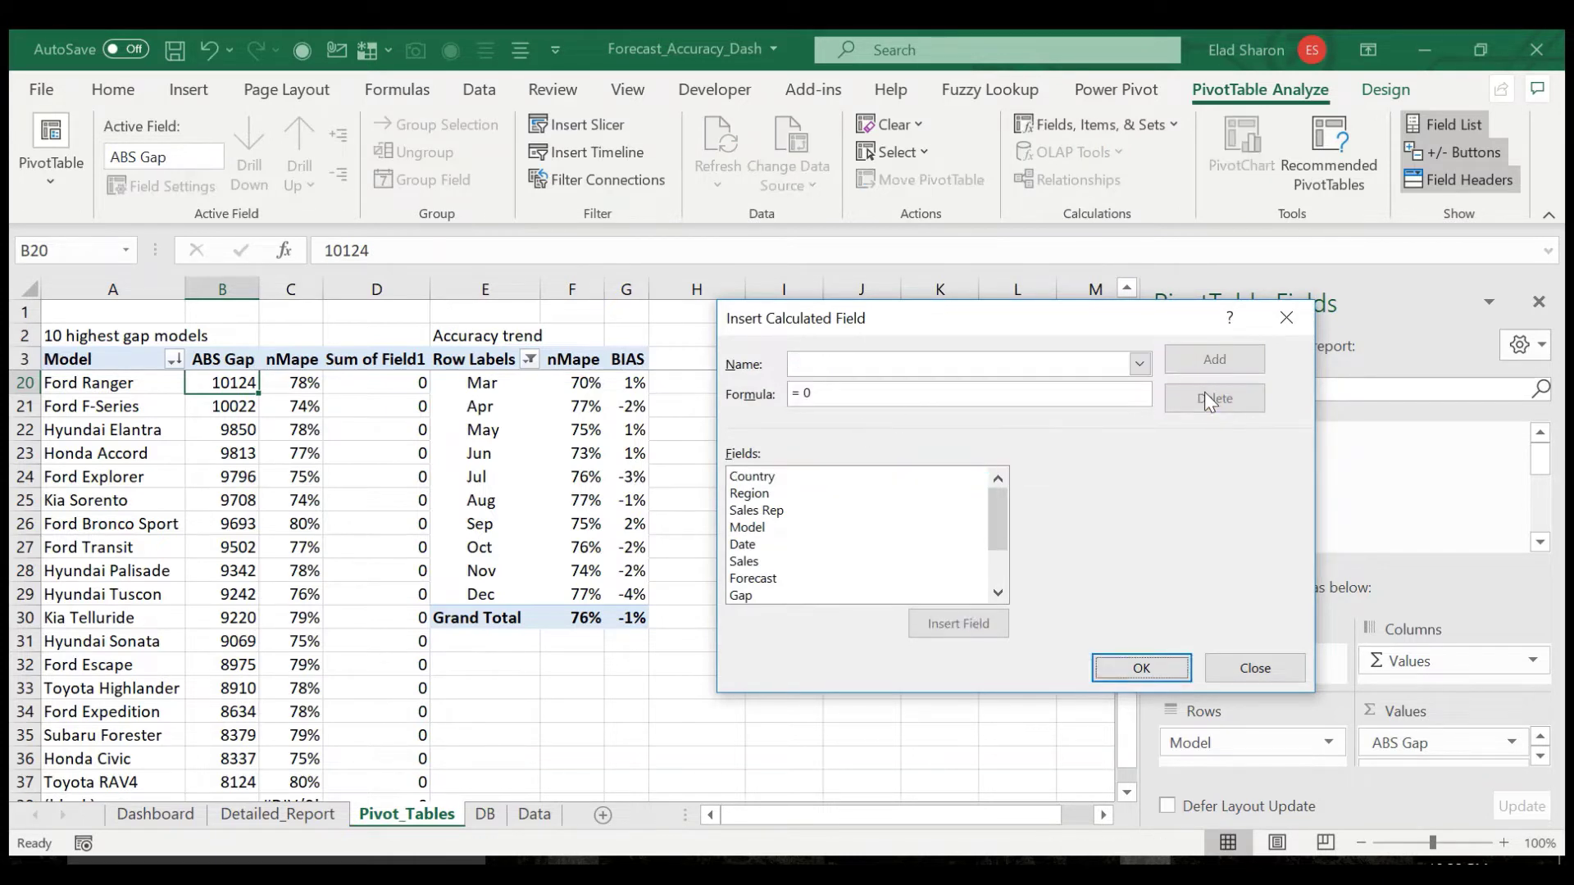
- Review the remaining nMape and BIAS calculated-field formulas
click(1140, 363)
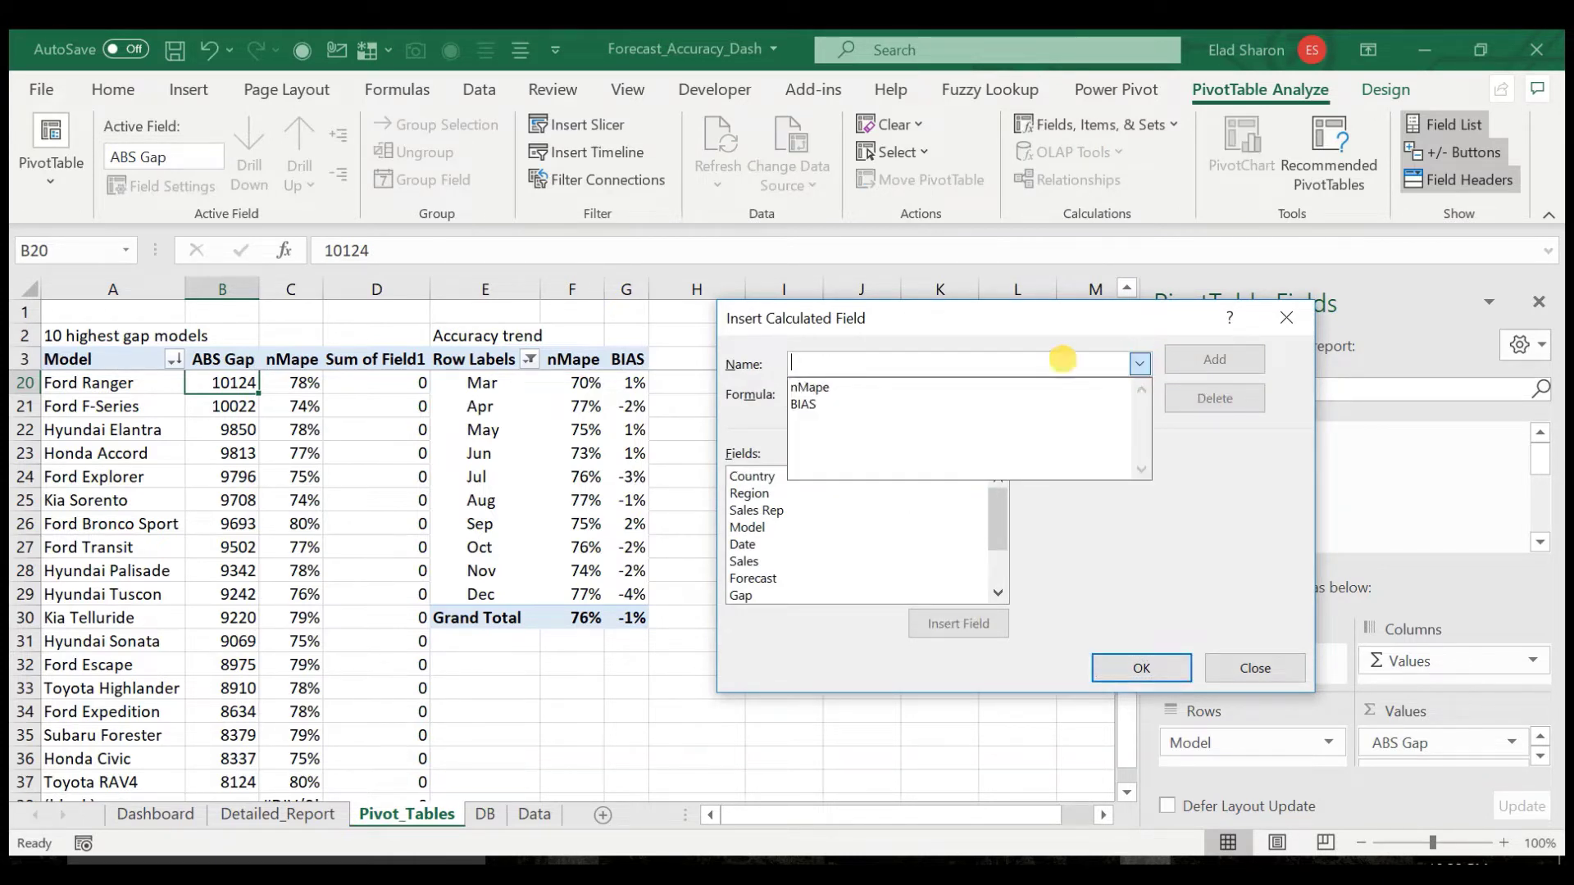
click(916, 396)
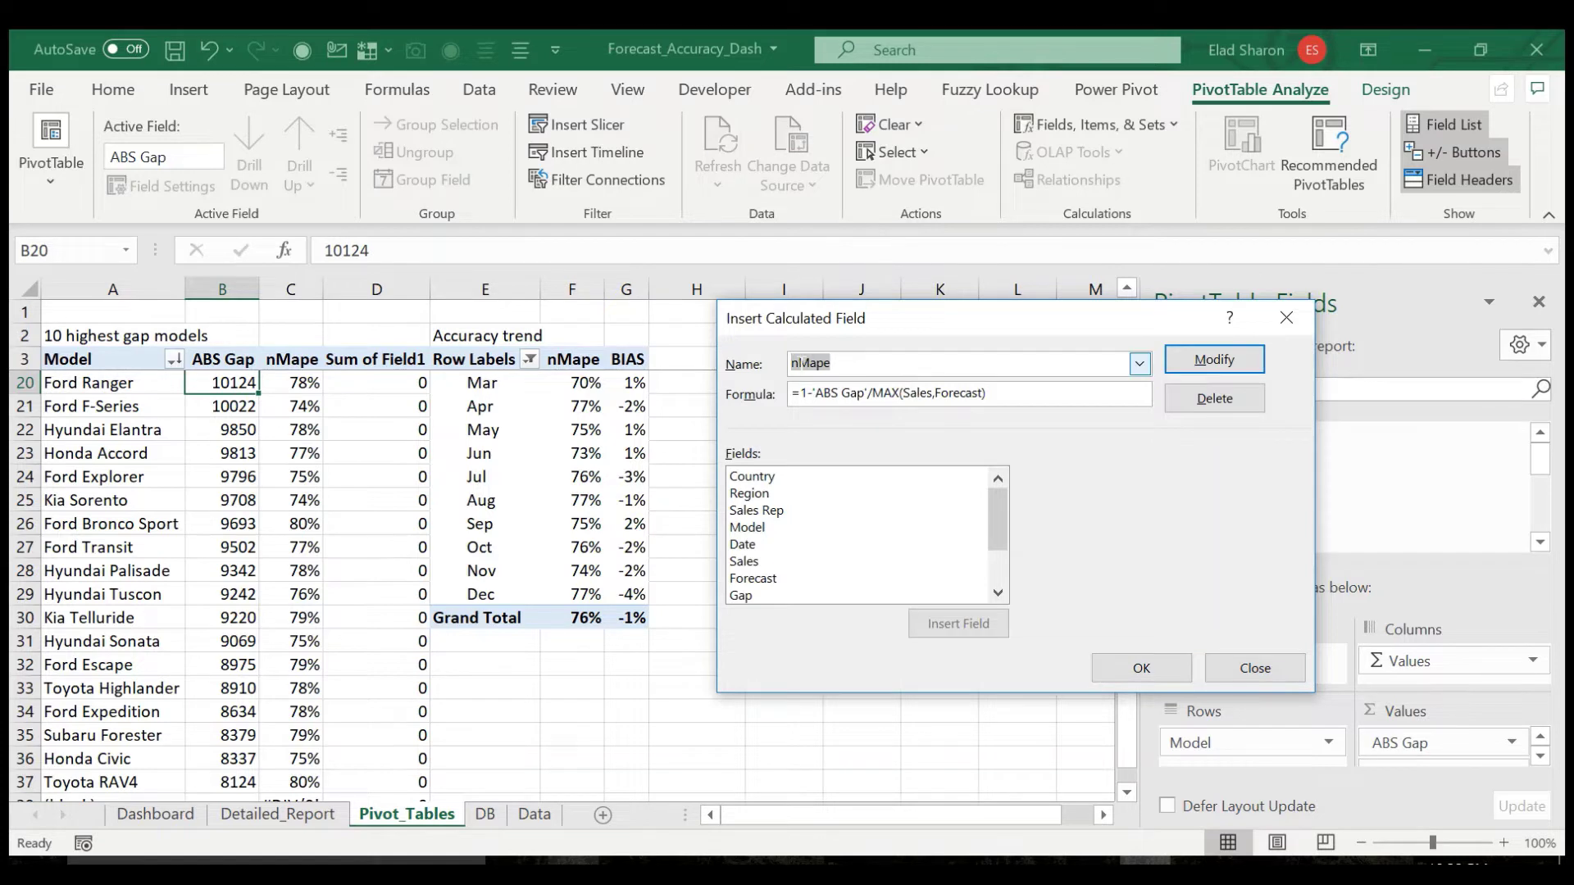
click(815, 361)
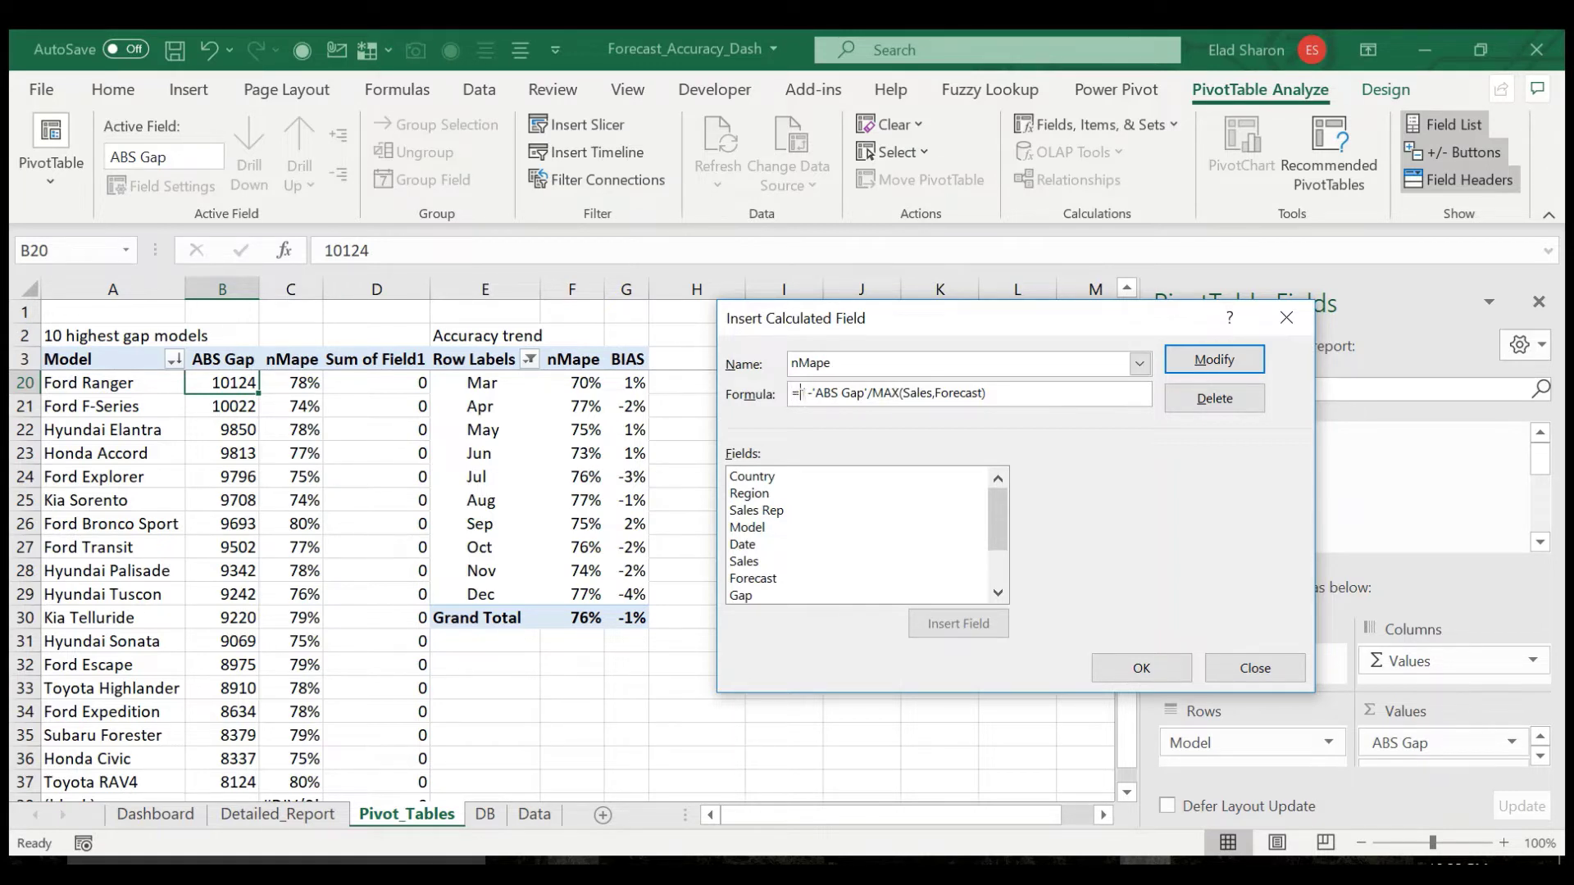
text(1)
click(1139, 366)
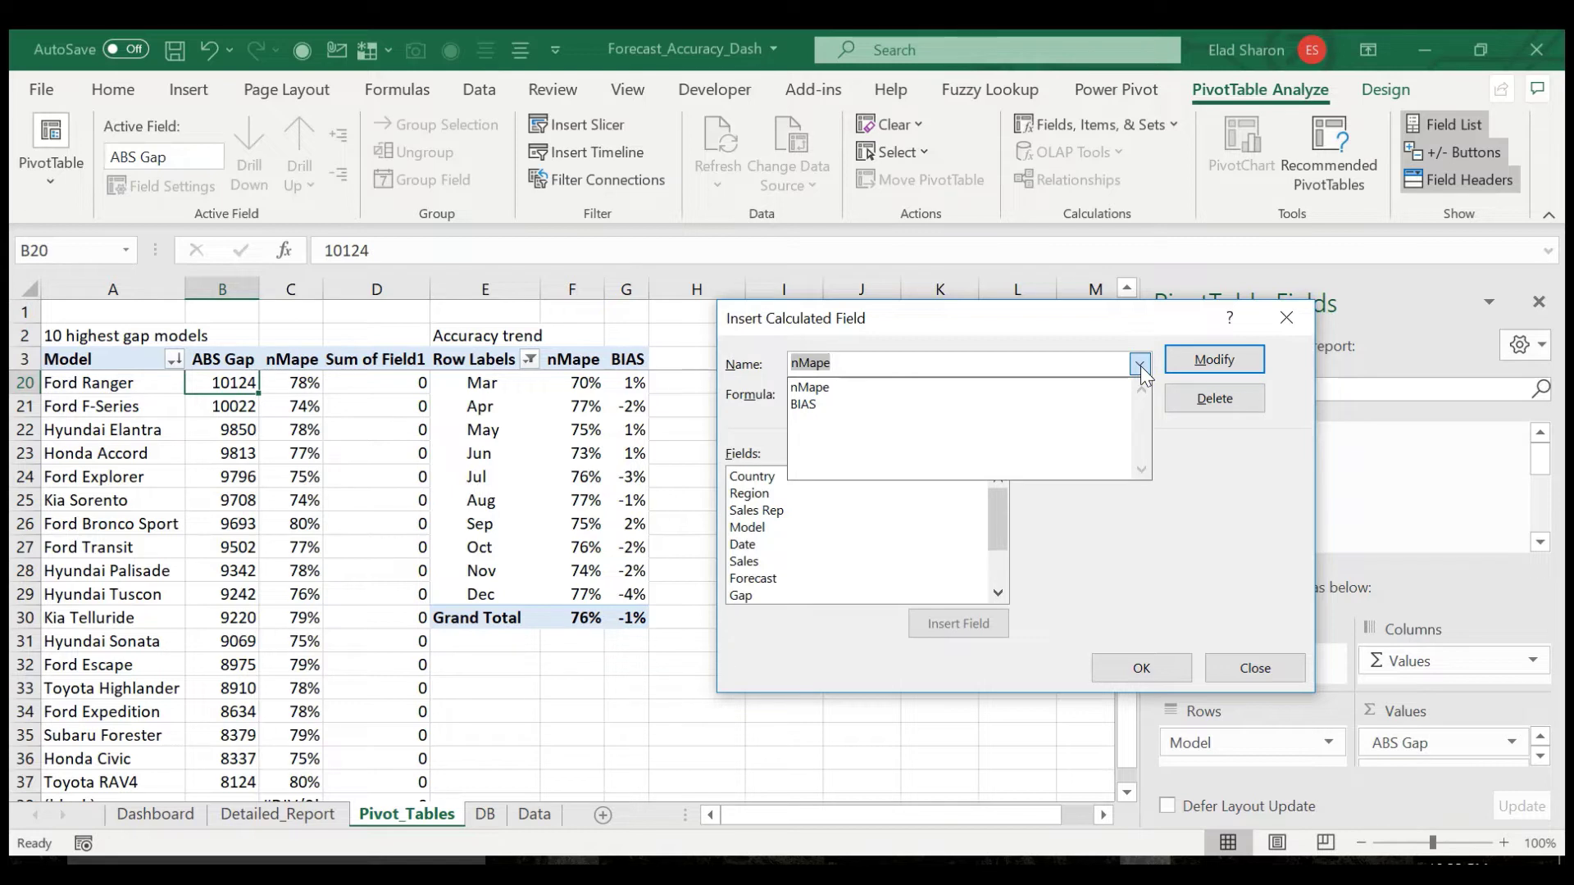
click(907, 406)
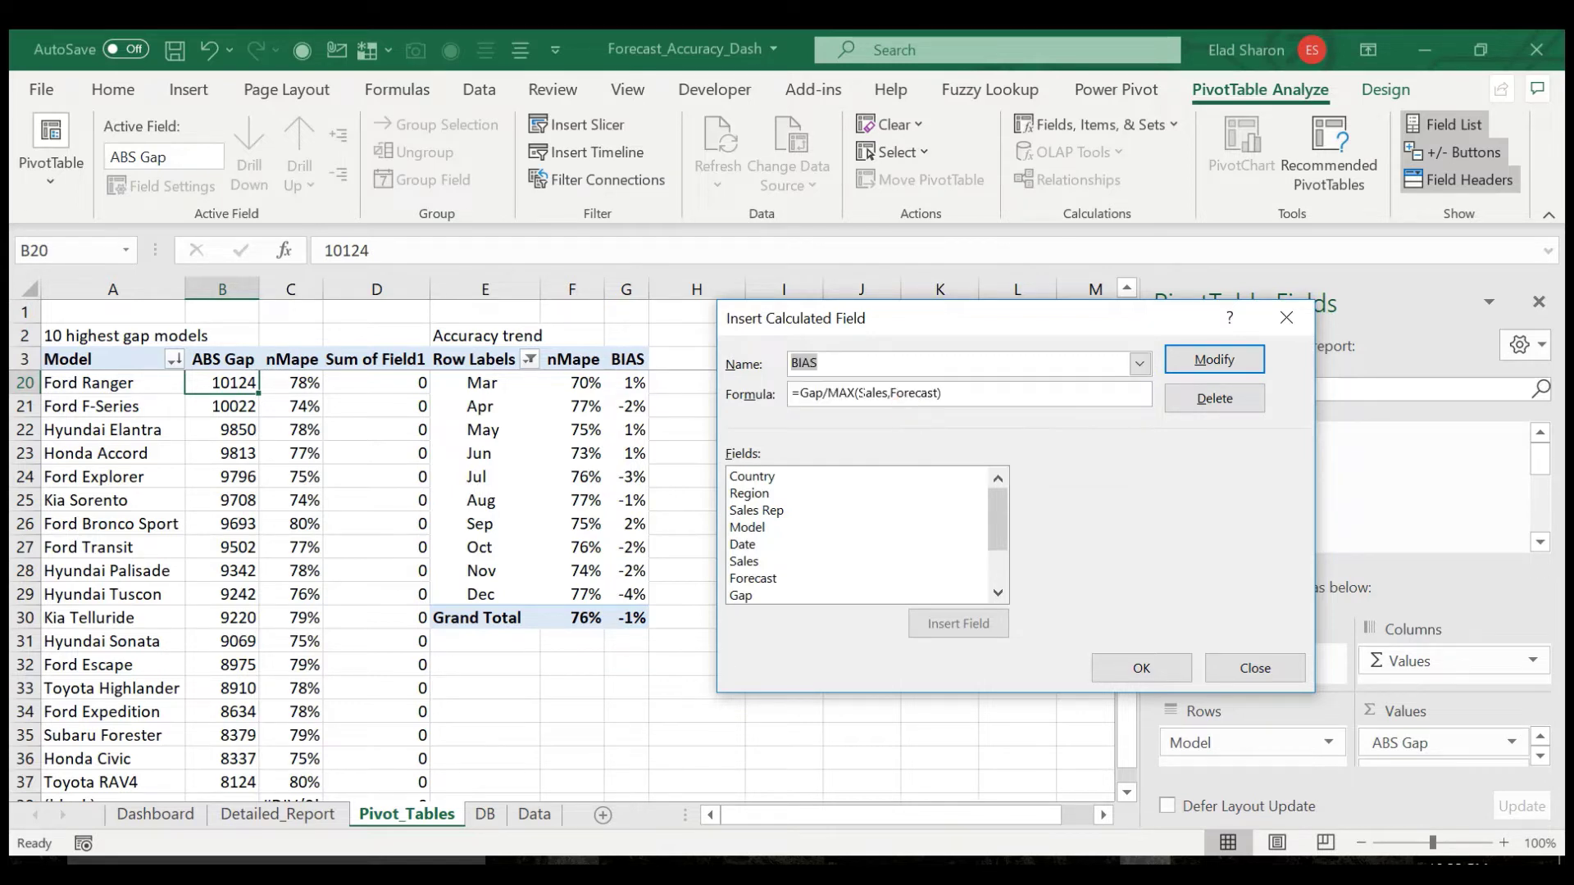
click(847, 366)
- Close Insert Calculated Field so the Sum of Field1 column leaves the pivot
click(1260, 671)
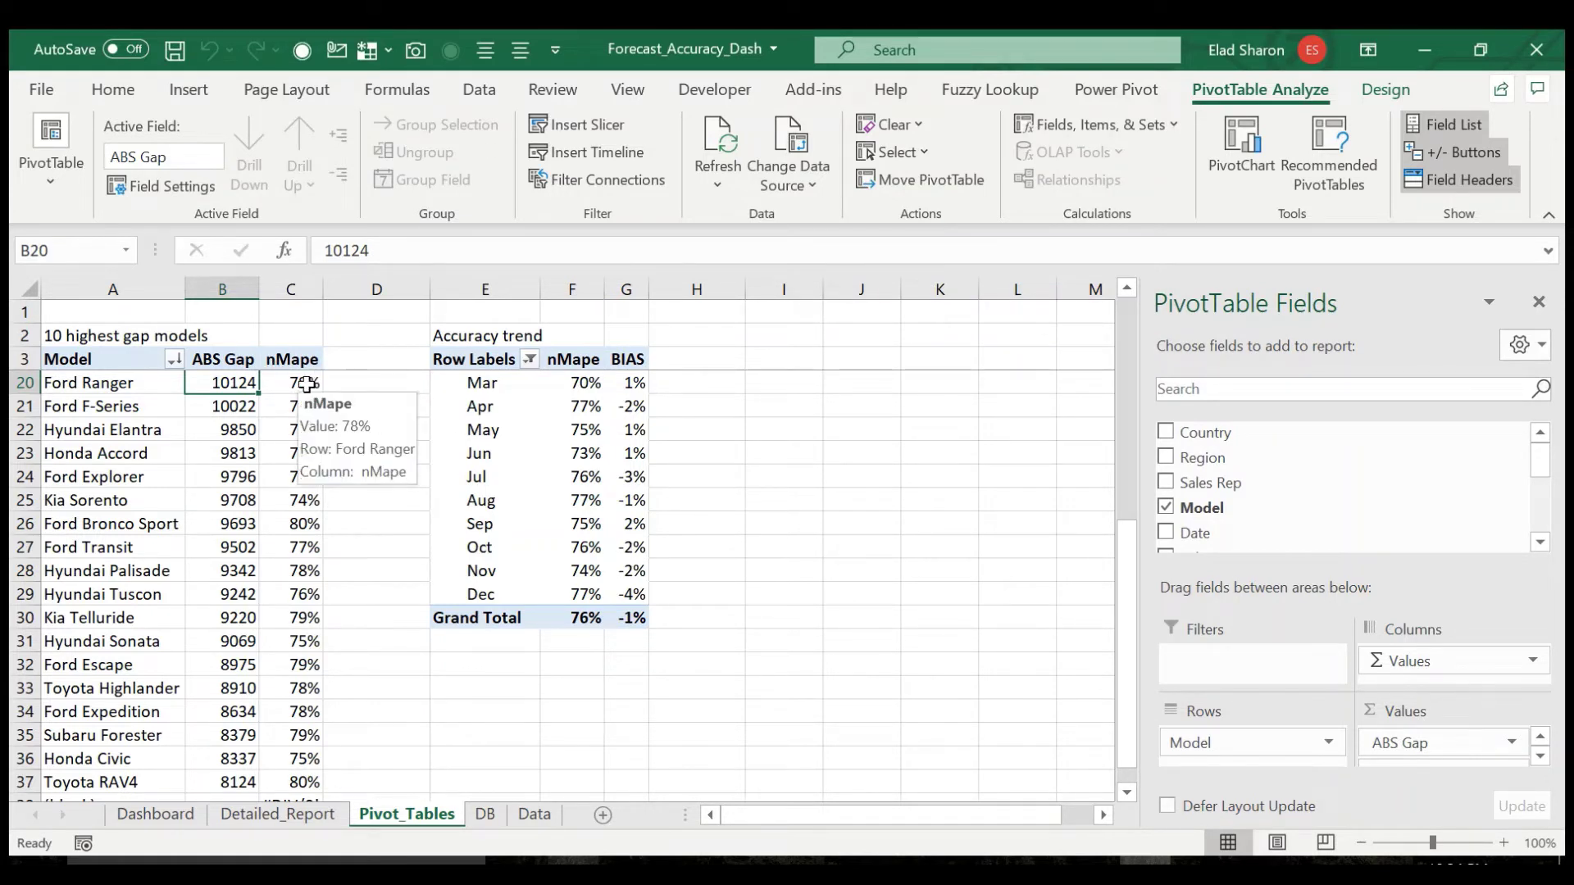
click(1099, 130)
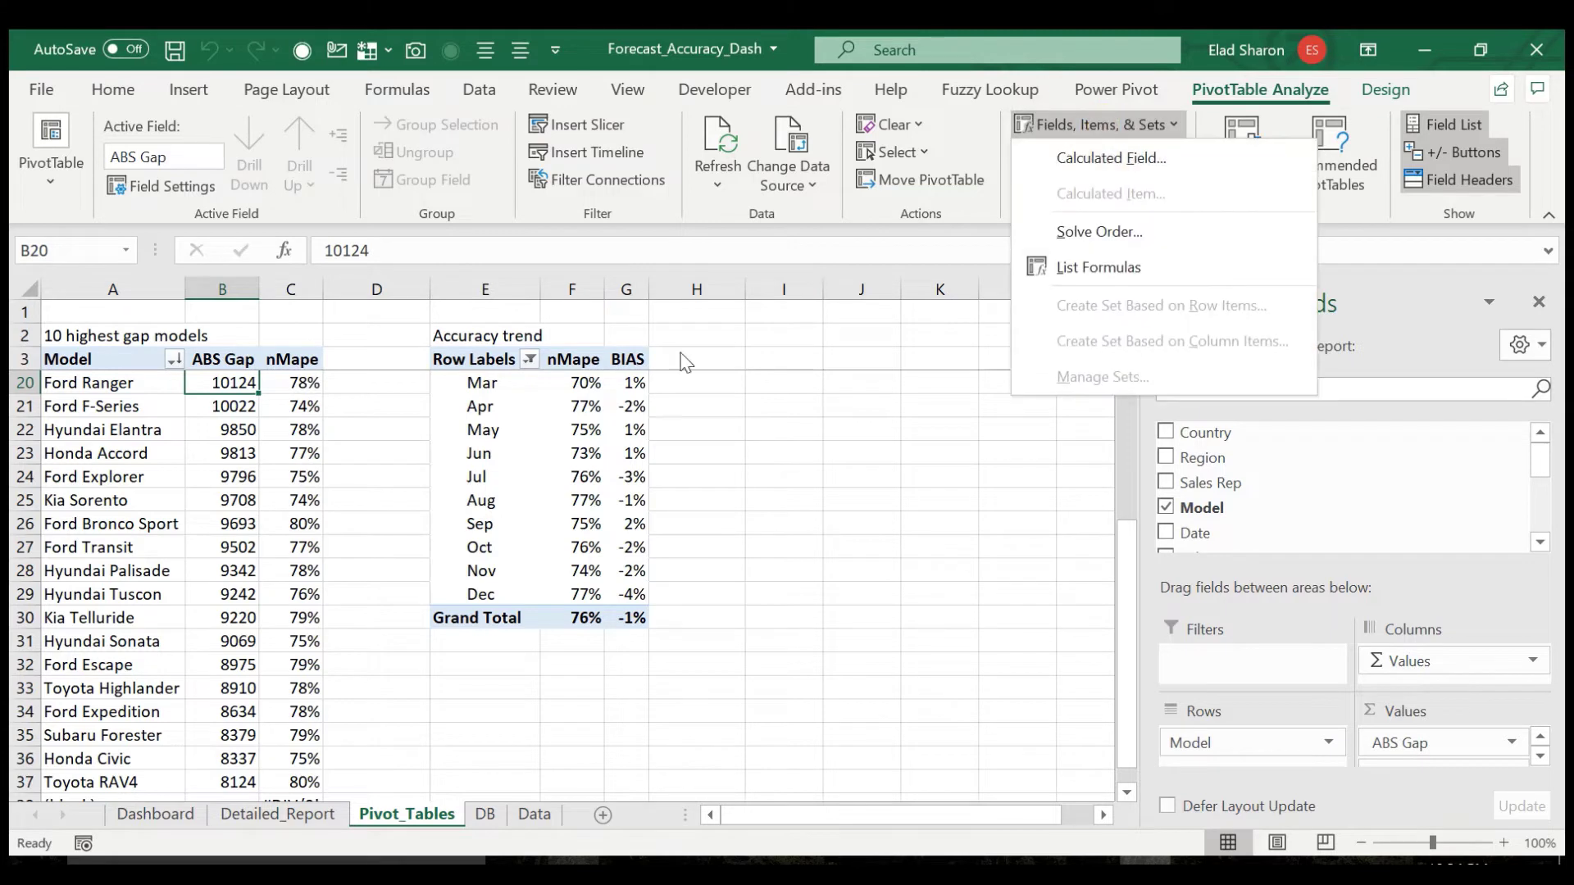
click(714, 405)
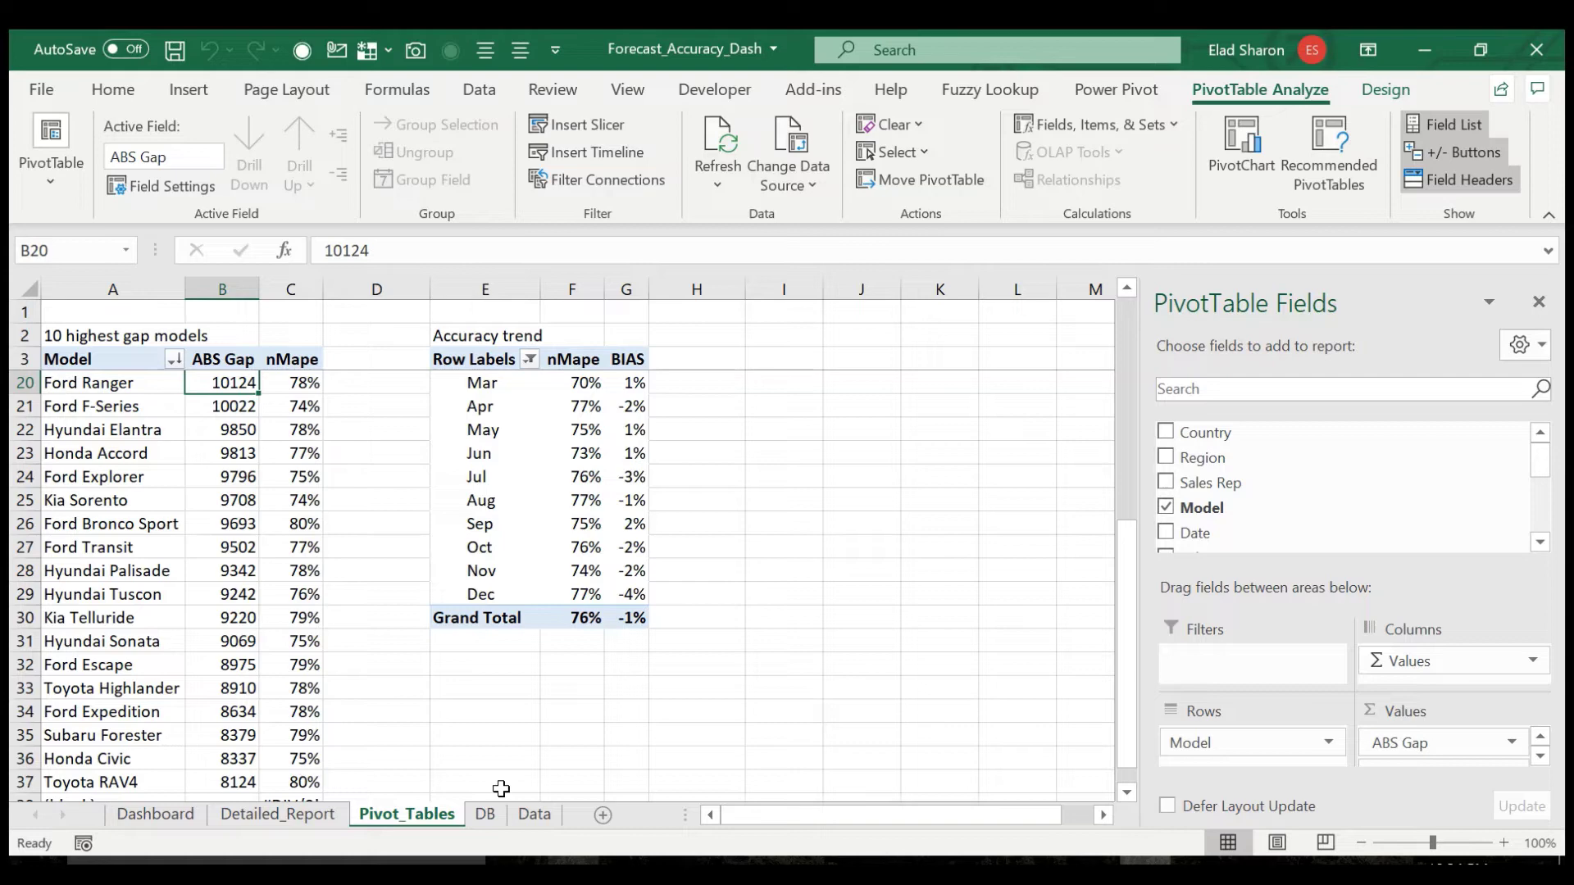
- Look over the DB and Pivot_Tables sheets, ending on the Dashboard sheet
click(492, 814)
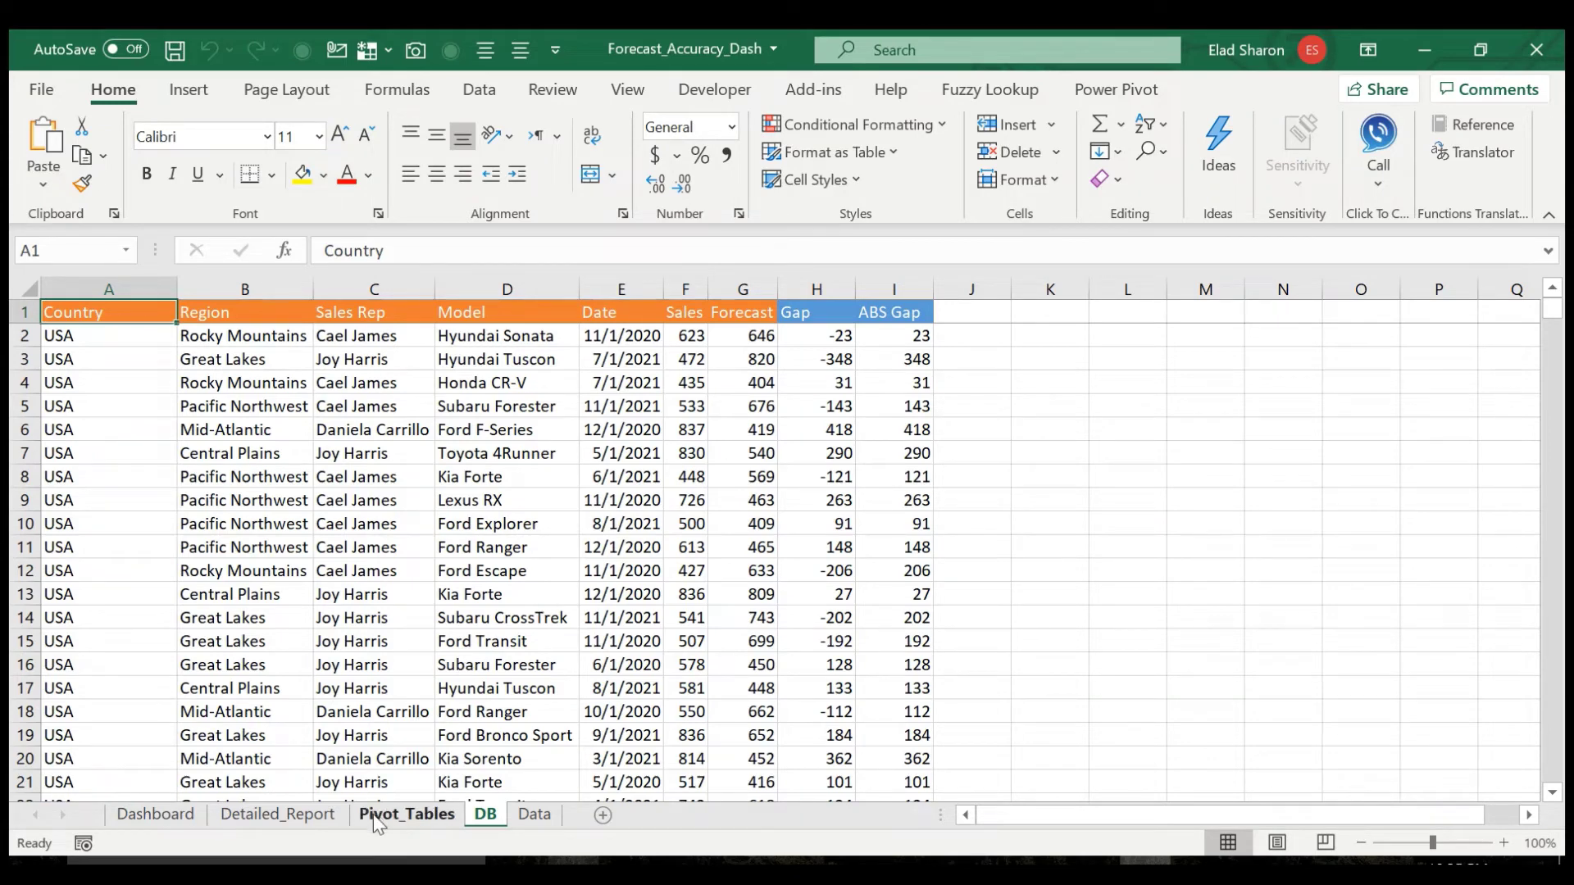
click(407, 814)
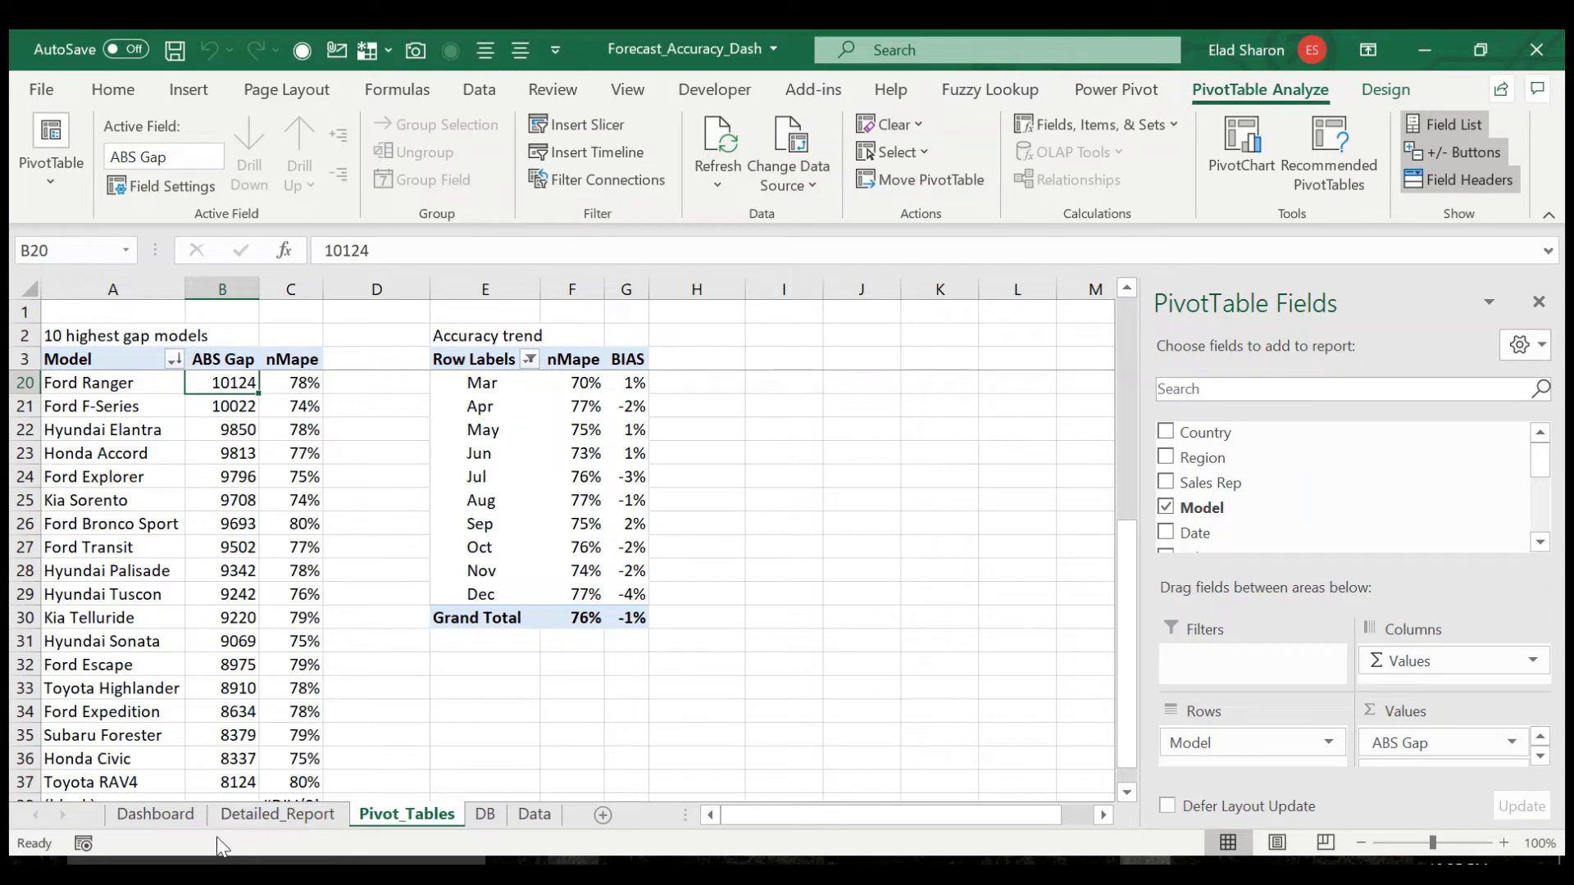
click(175, 822)
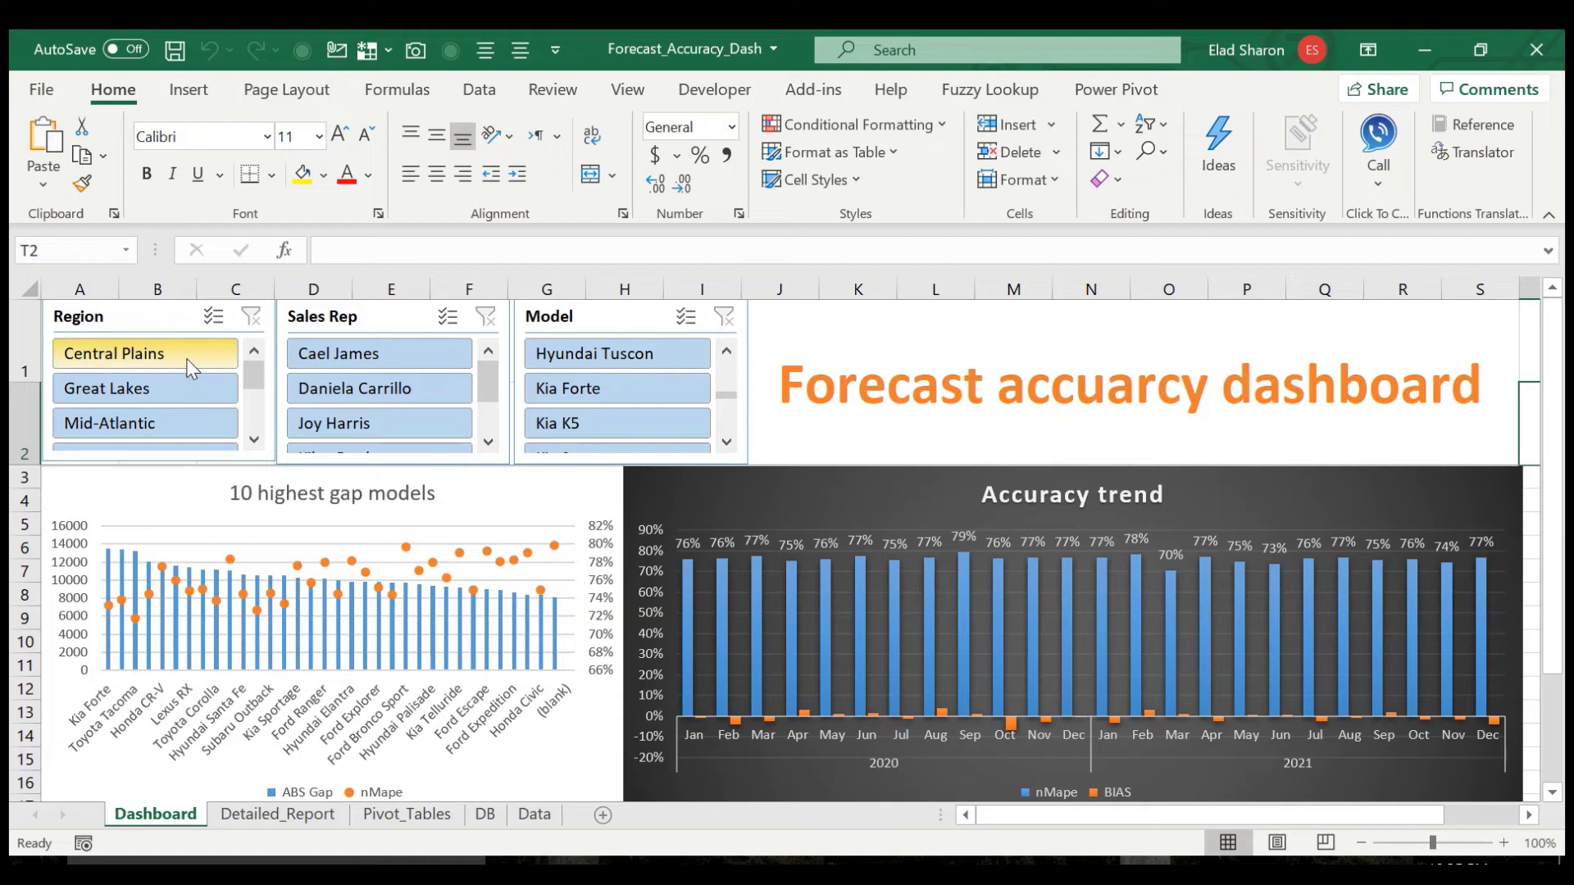
- View the Region slicer's Report Connections without changes, then open Detailed_Report
click(163, 321)
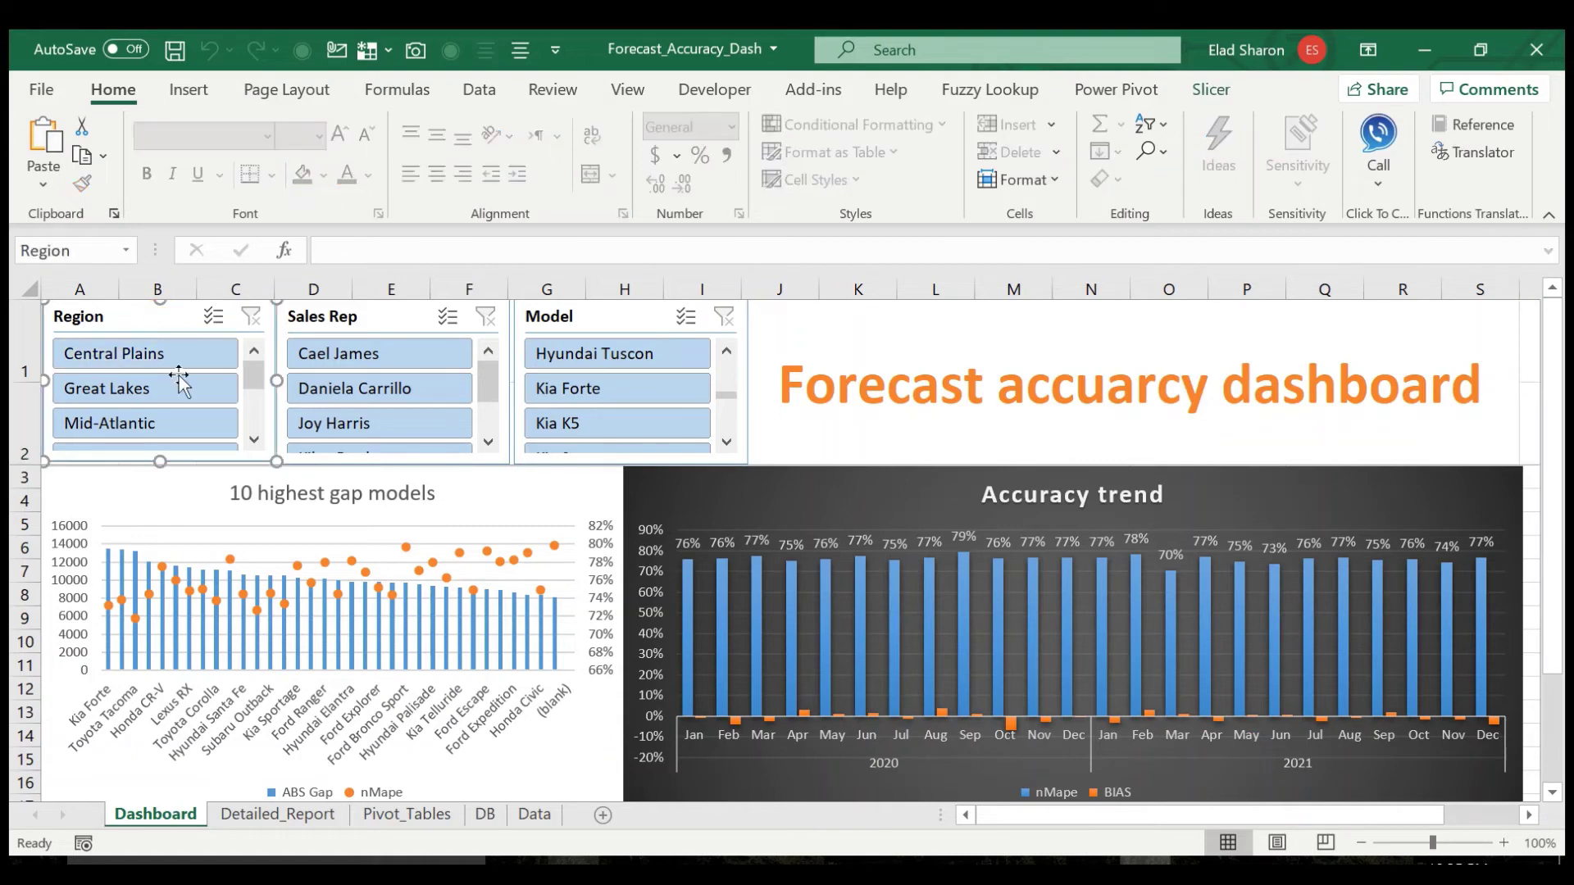
right_click(182, 315)
click(266, 539)
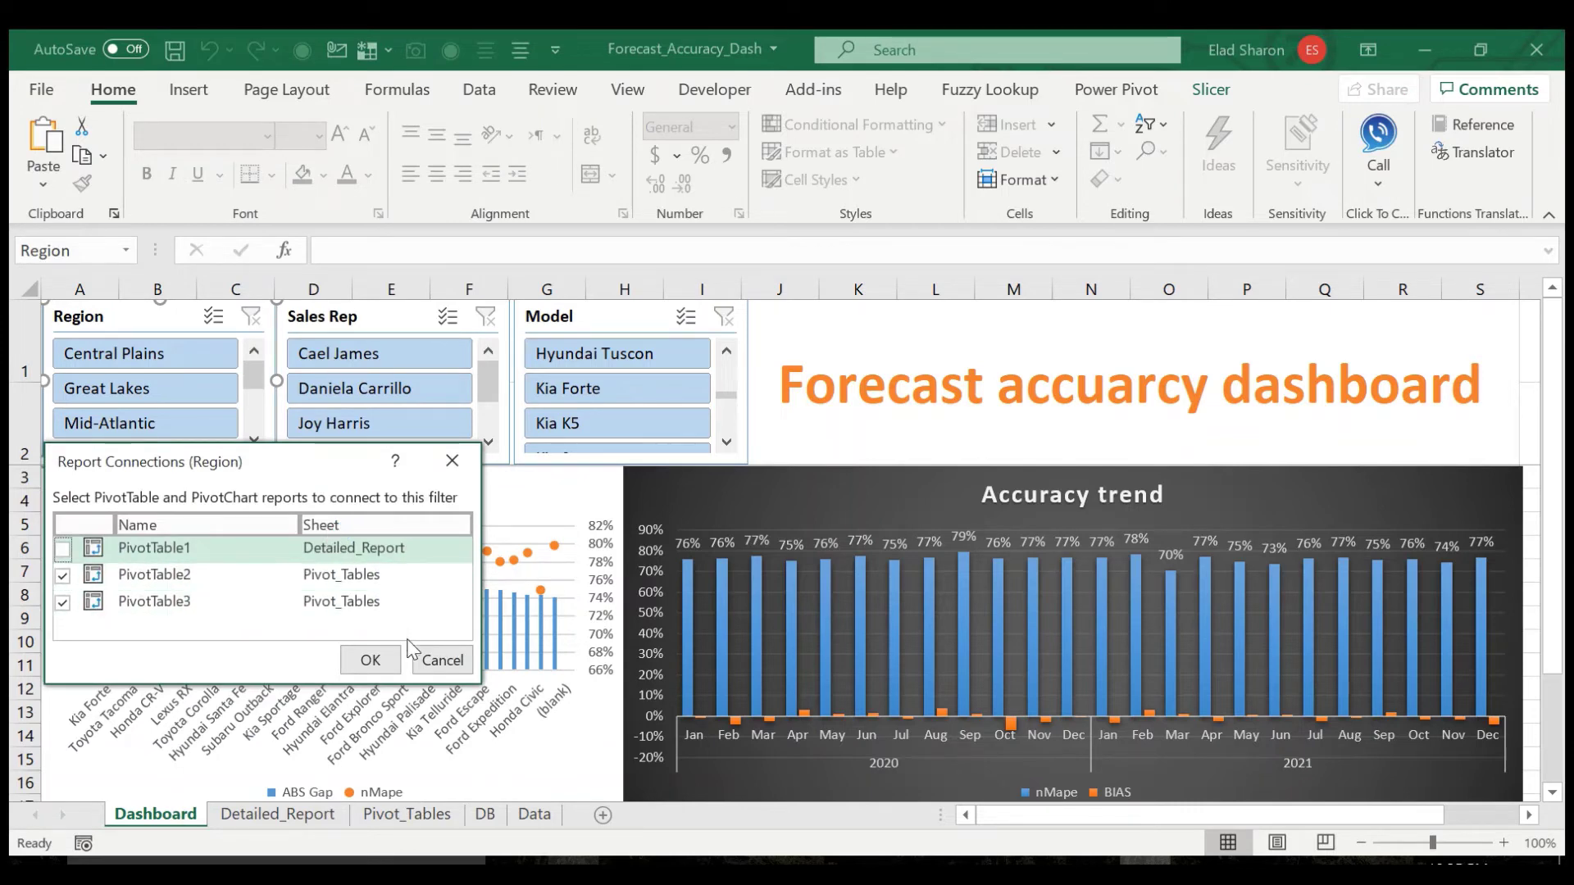
click(432, 661)
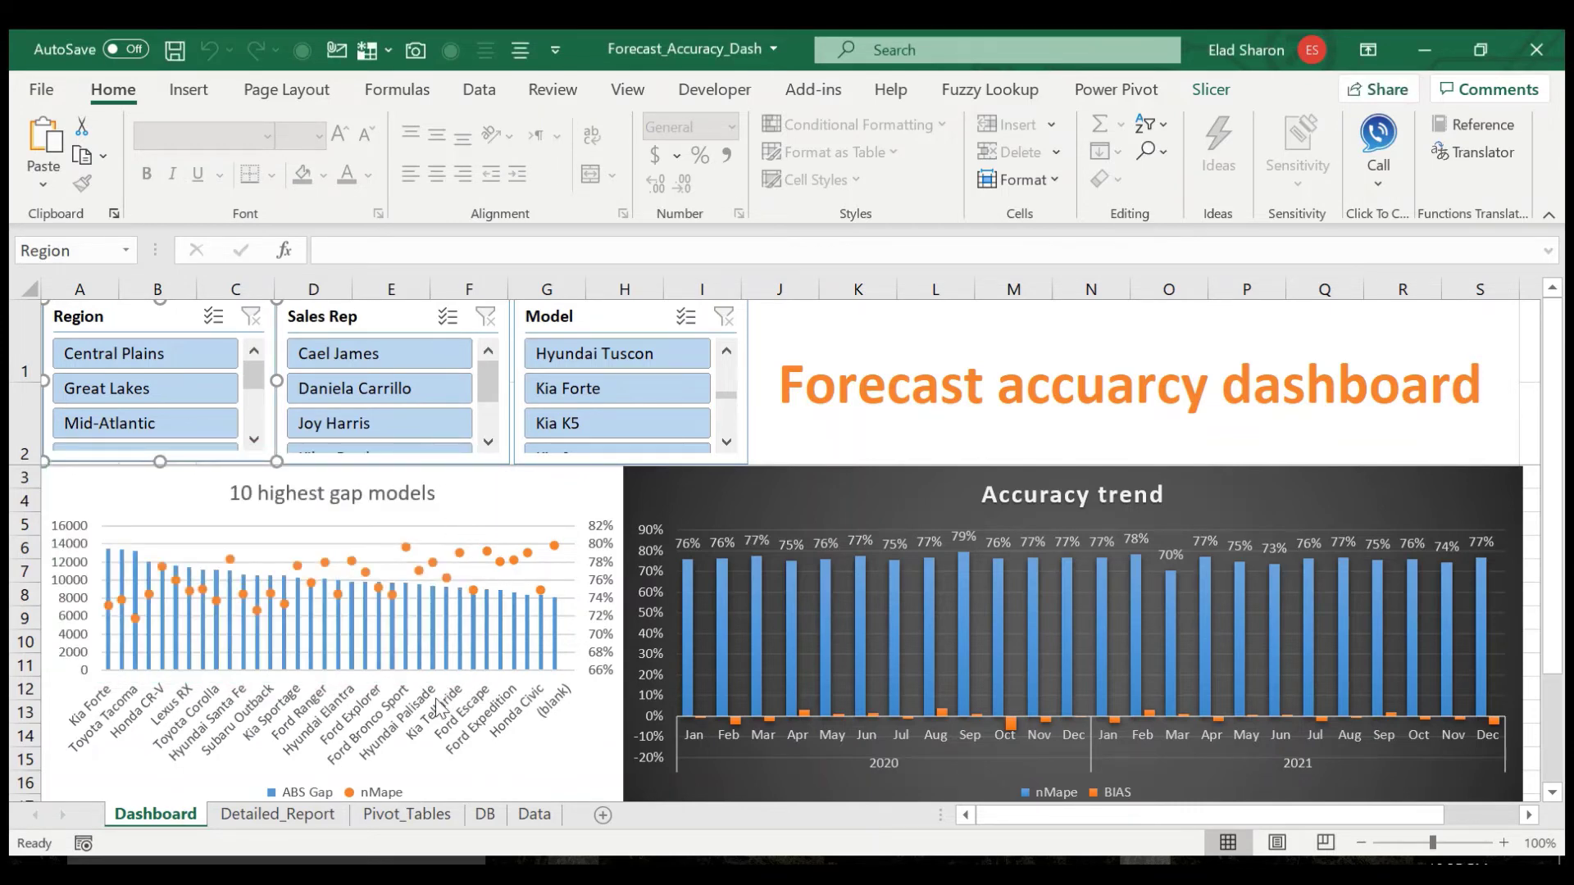
click(314, 825)
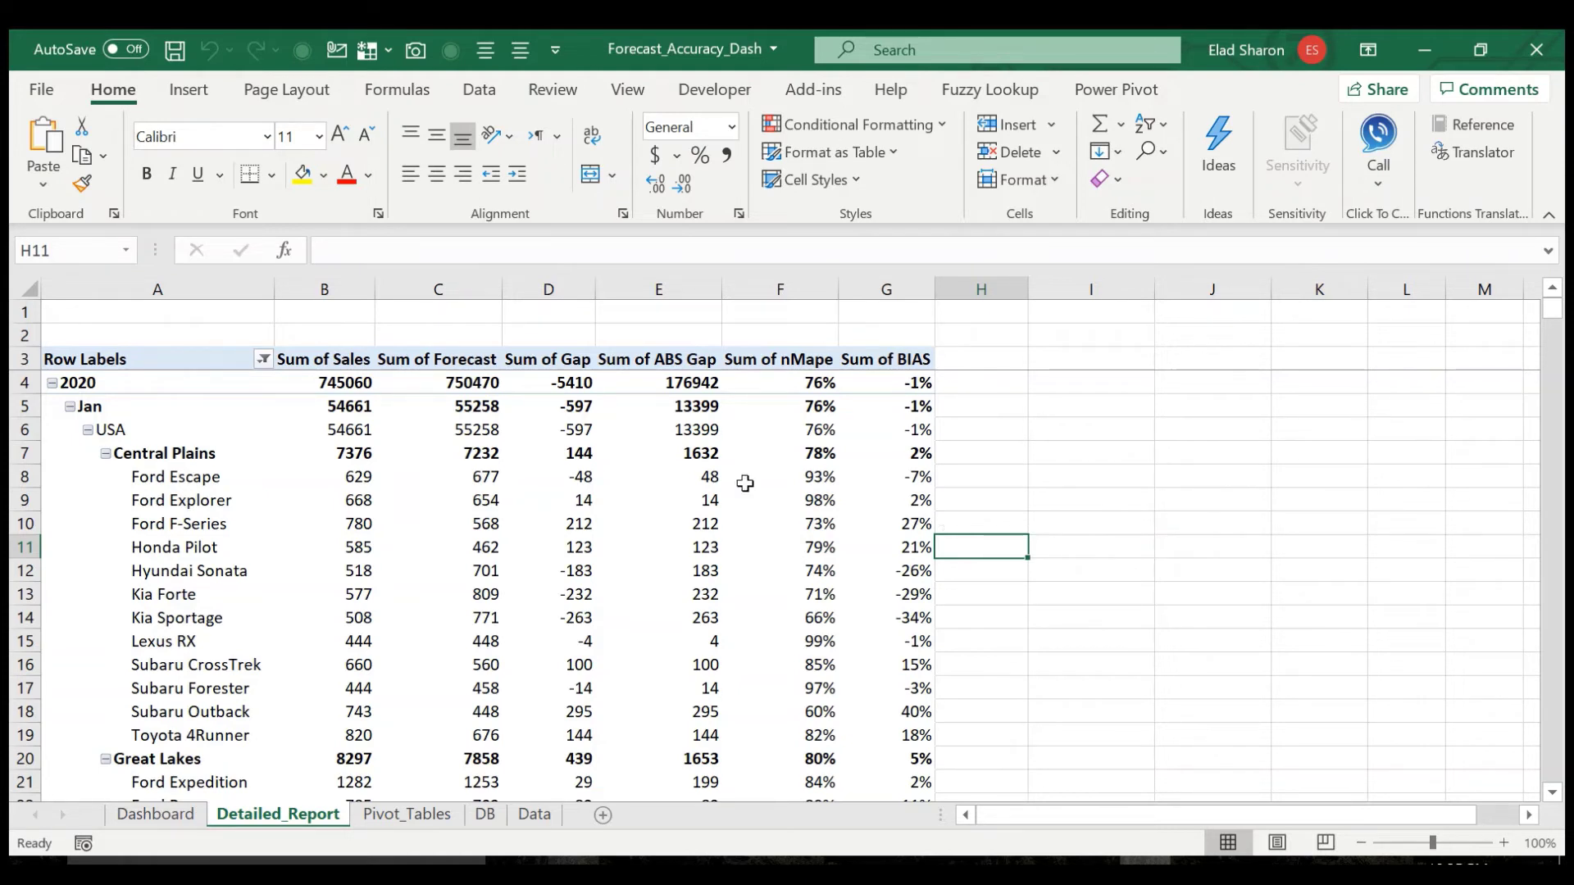
- Scroll through the Detailed_Report pivot's Rows and Values fields in the field list
click(202, 476)
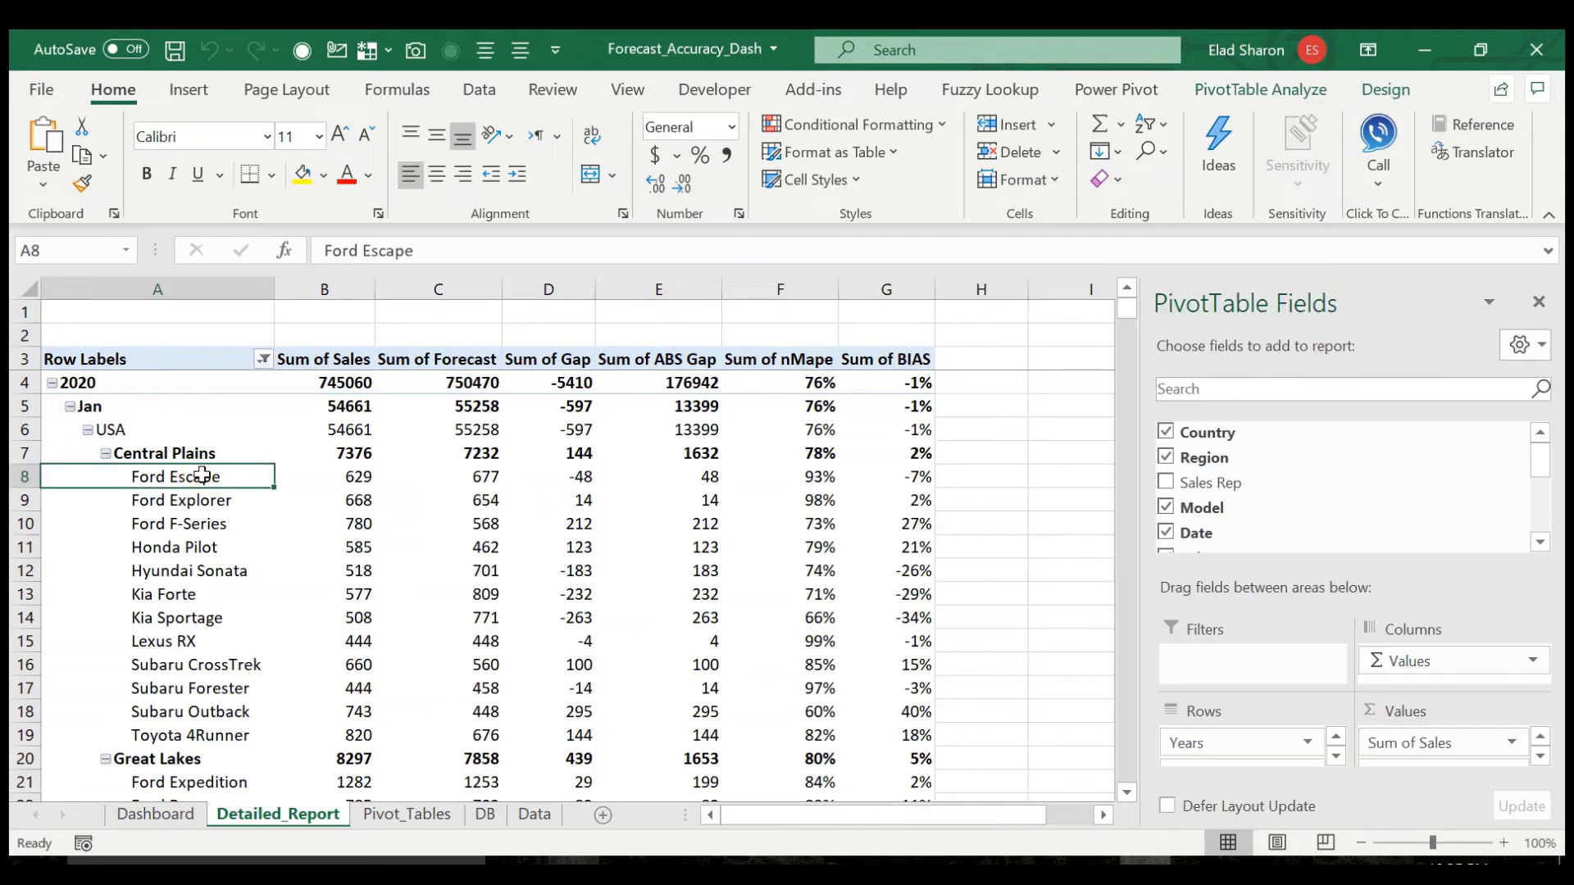
click(1336, 756)
click(1336, 756)
click(1336, 756)
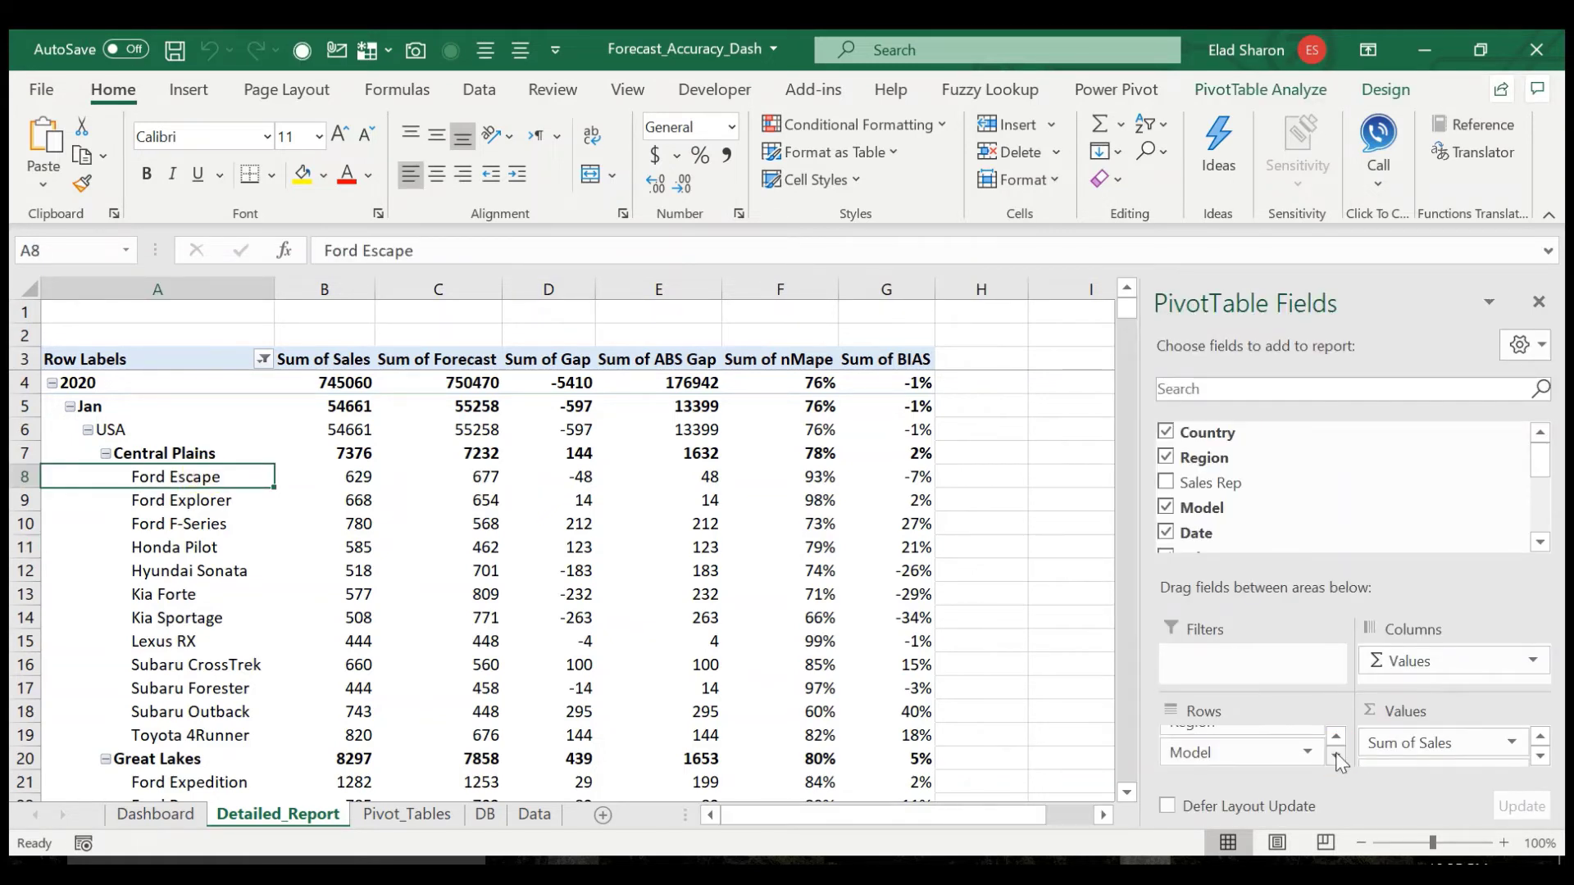
click(1538, 756)
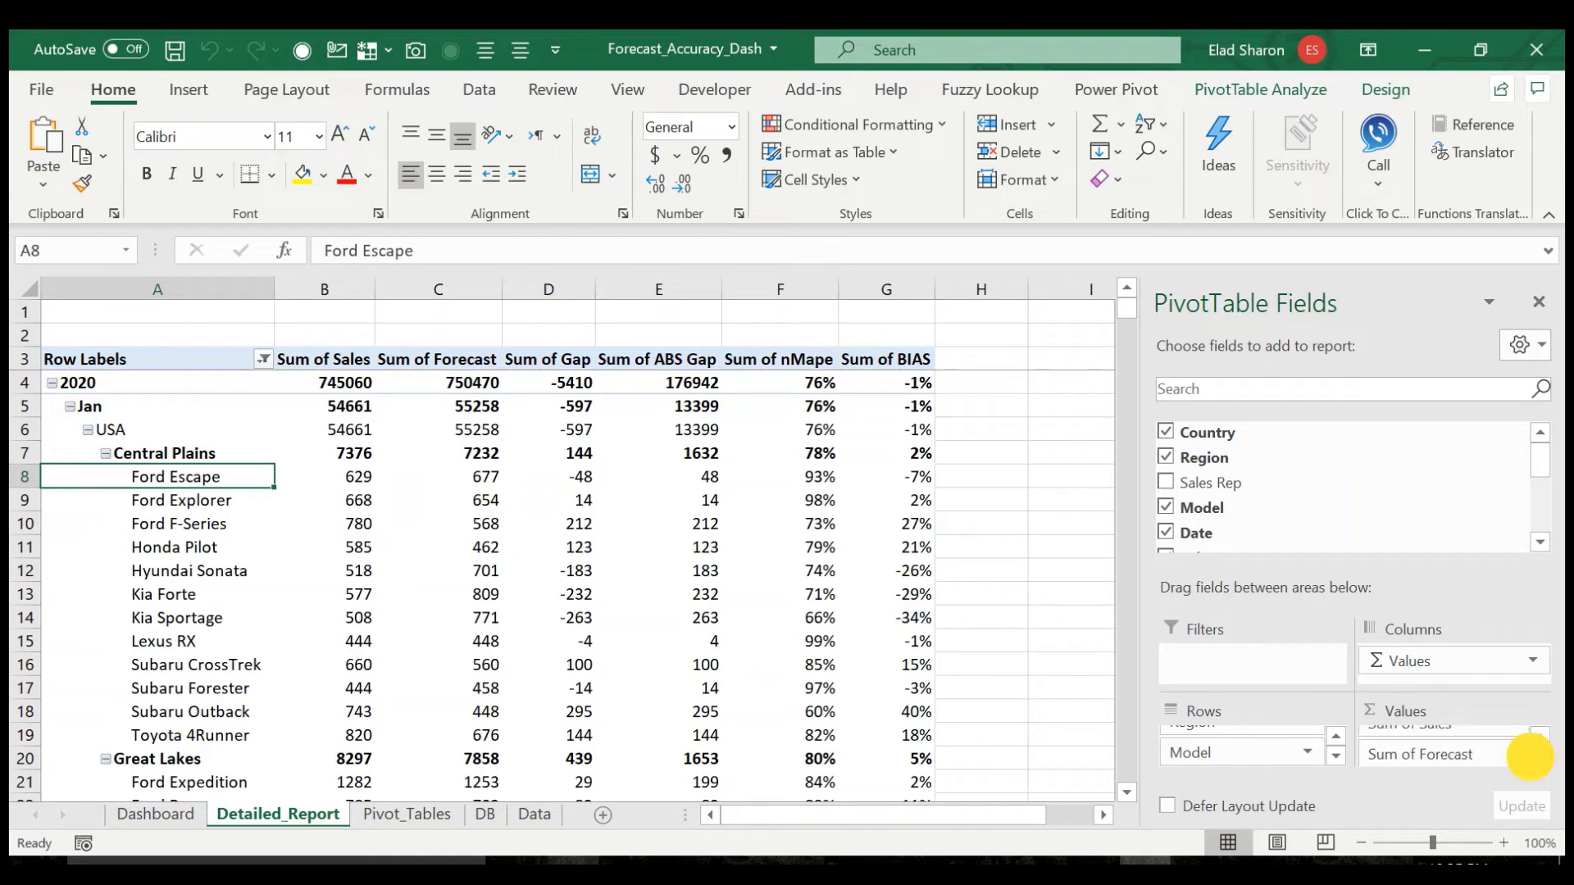
click(1541, 756)
click(1540, 756)
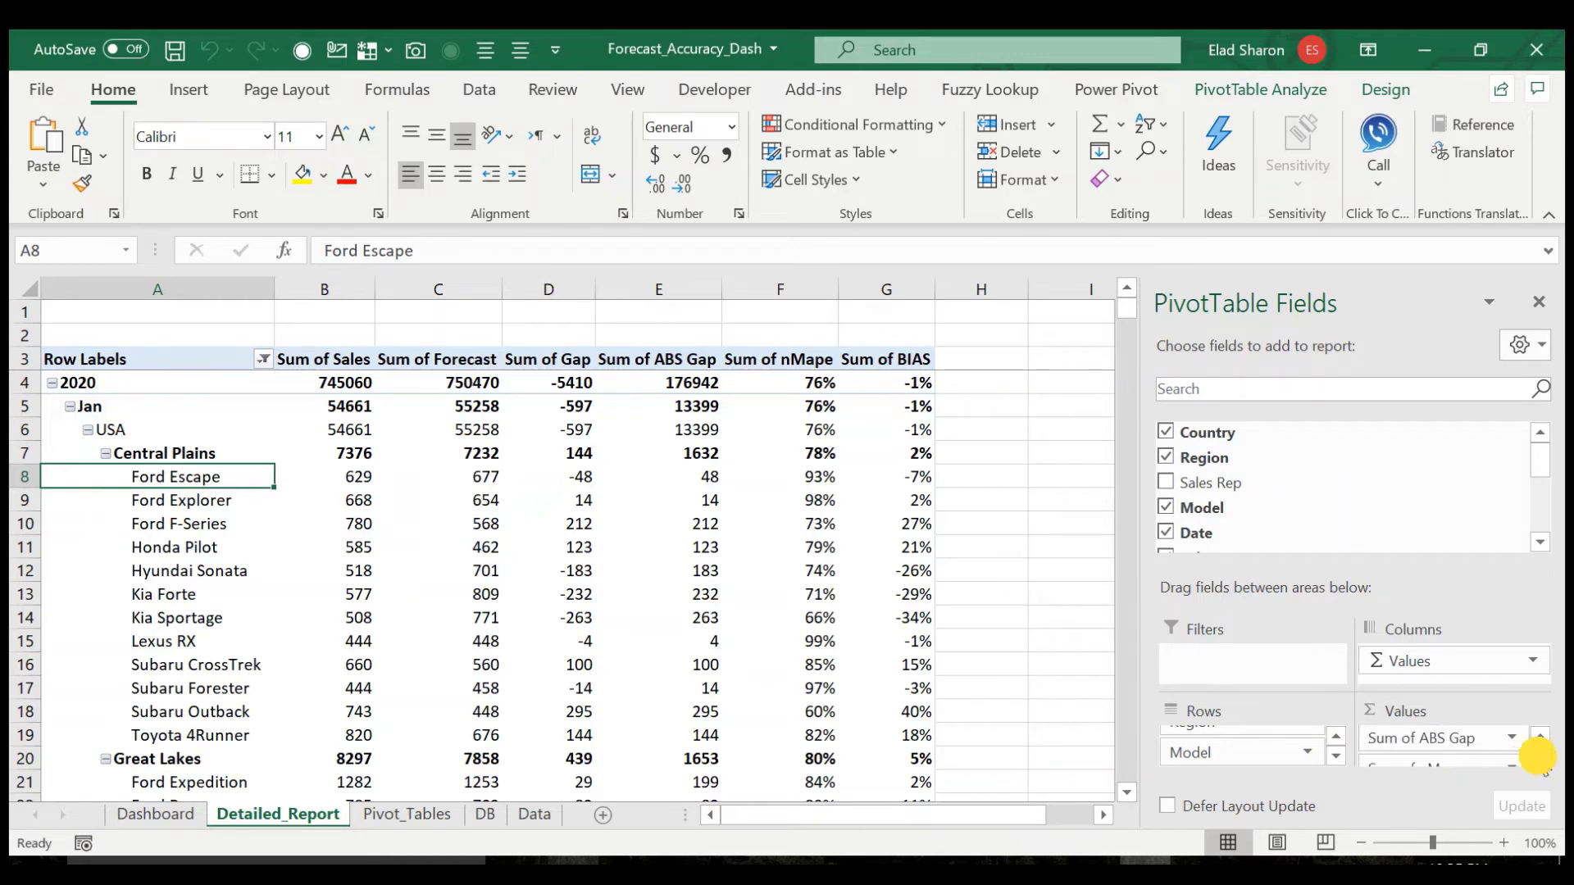
click(1541, 756)
click(1541, 756)
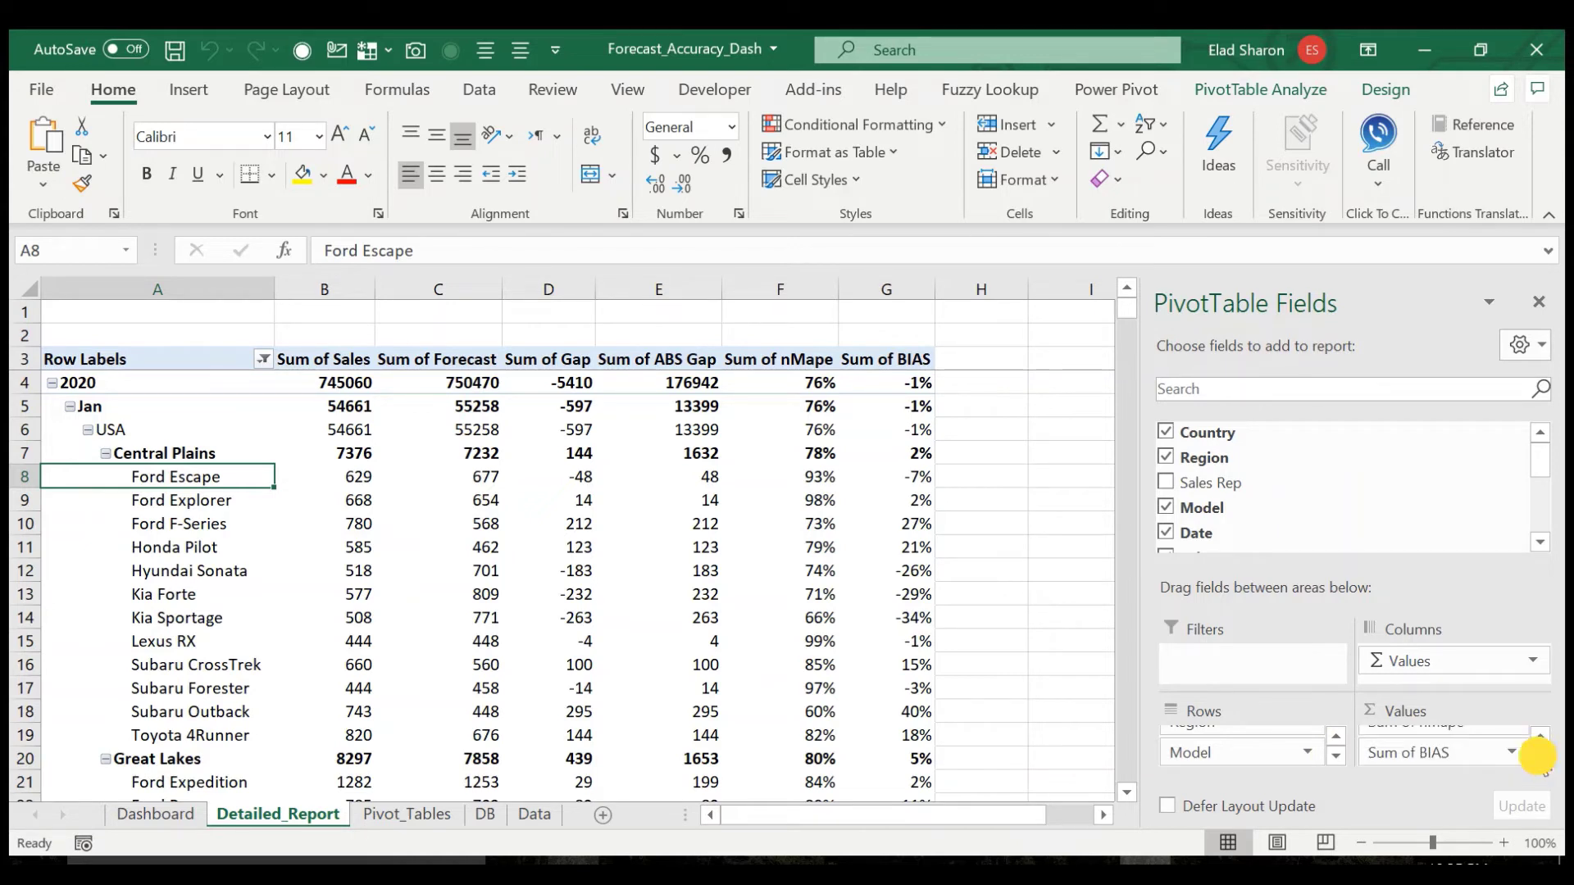
click(1017, 545)
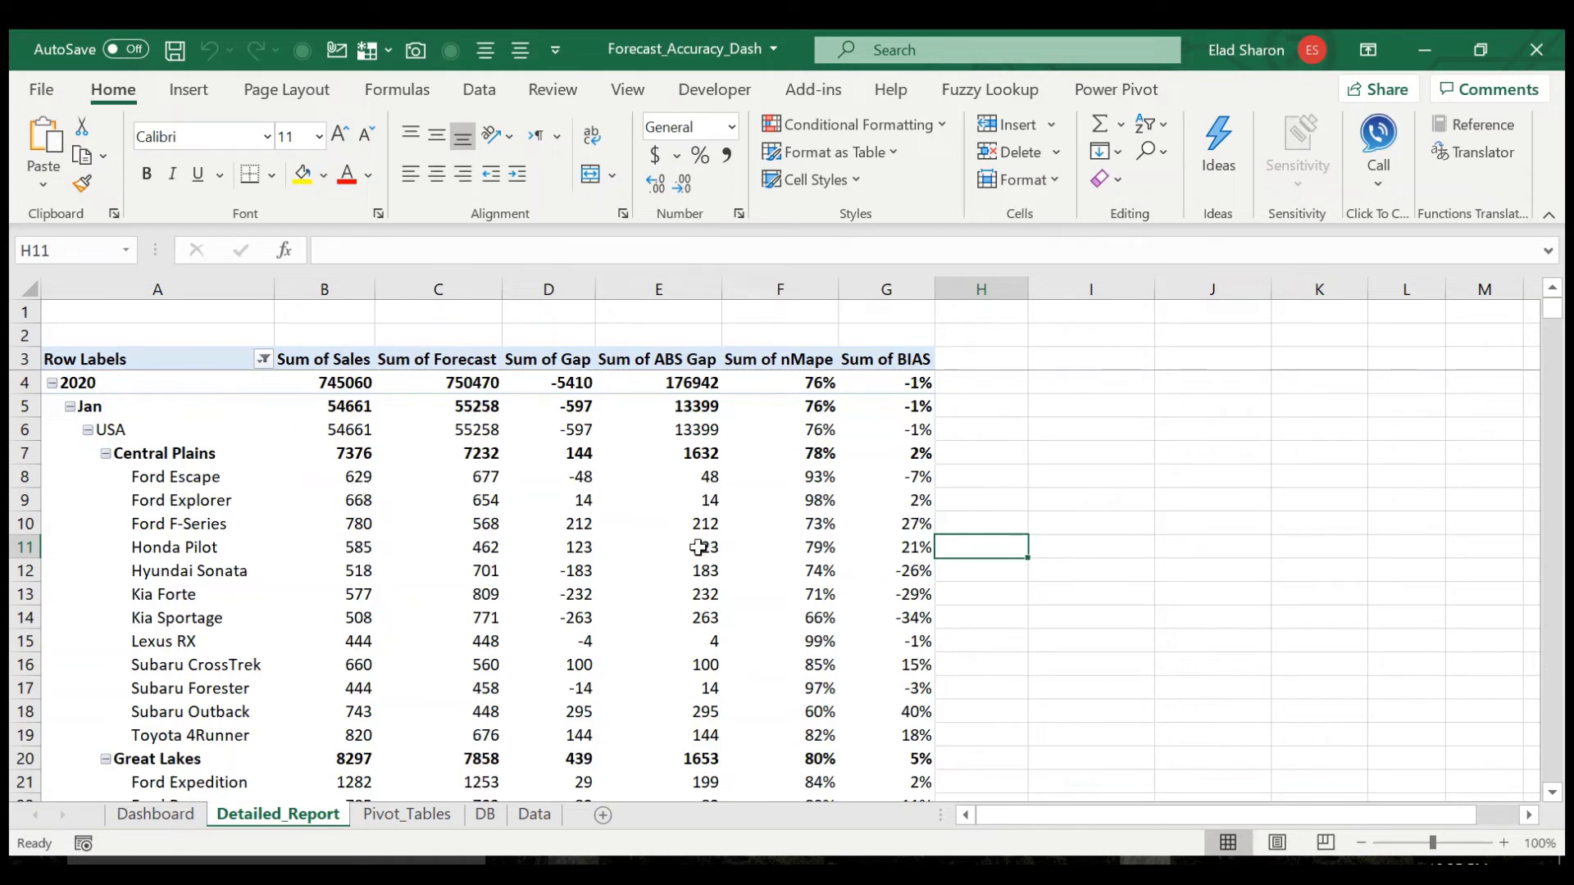
- Check the Ford Escape and Central Plains nMape values in F8 and F7
mouse_move(698, 548)
click(826, 475)
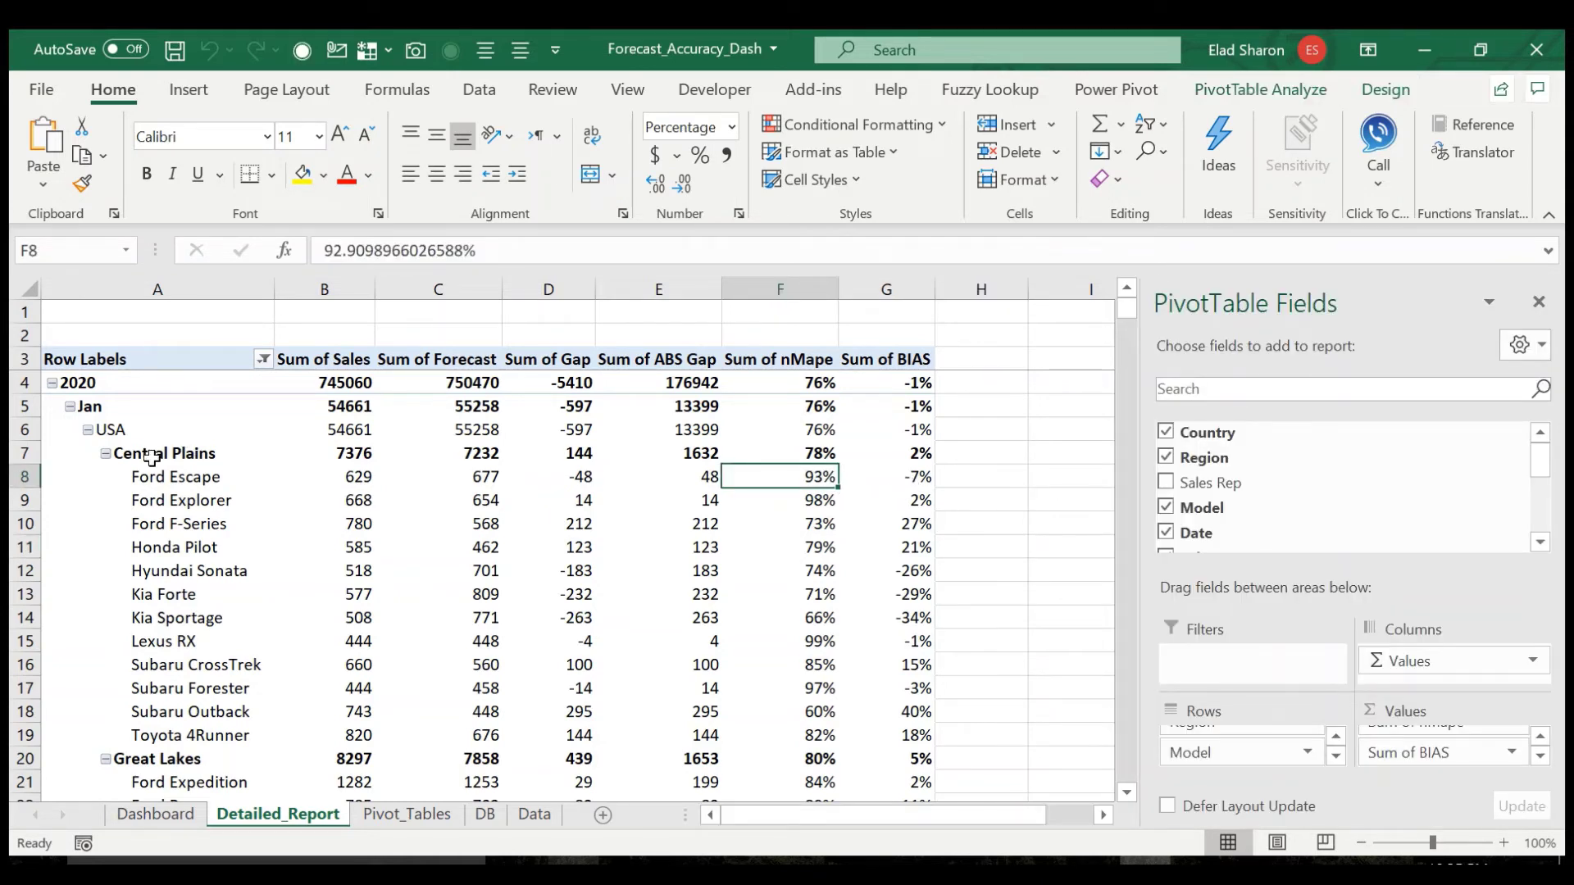
click(790, 445)
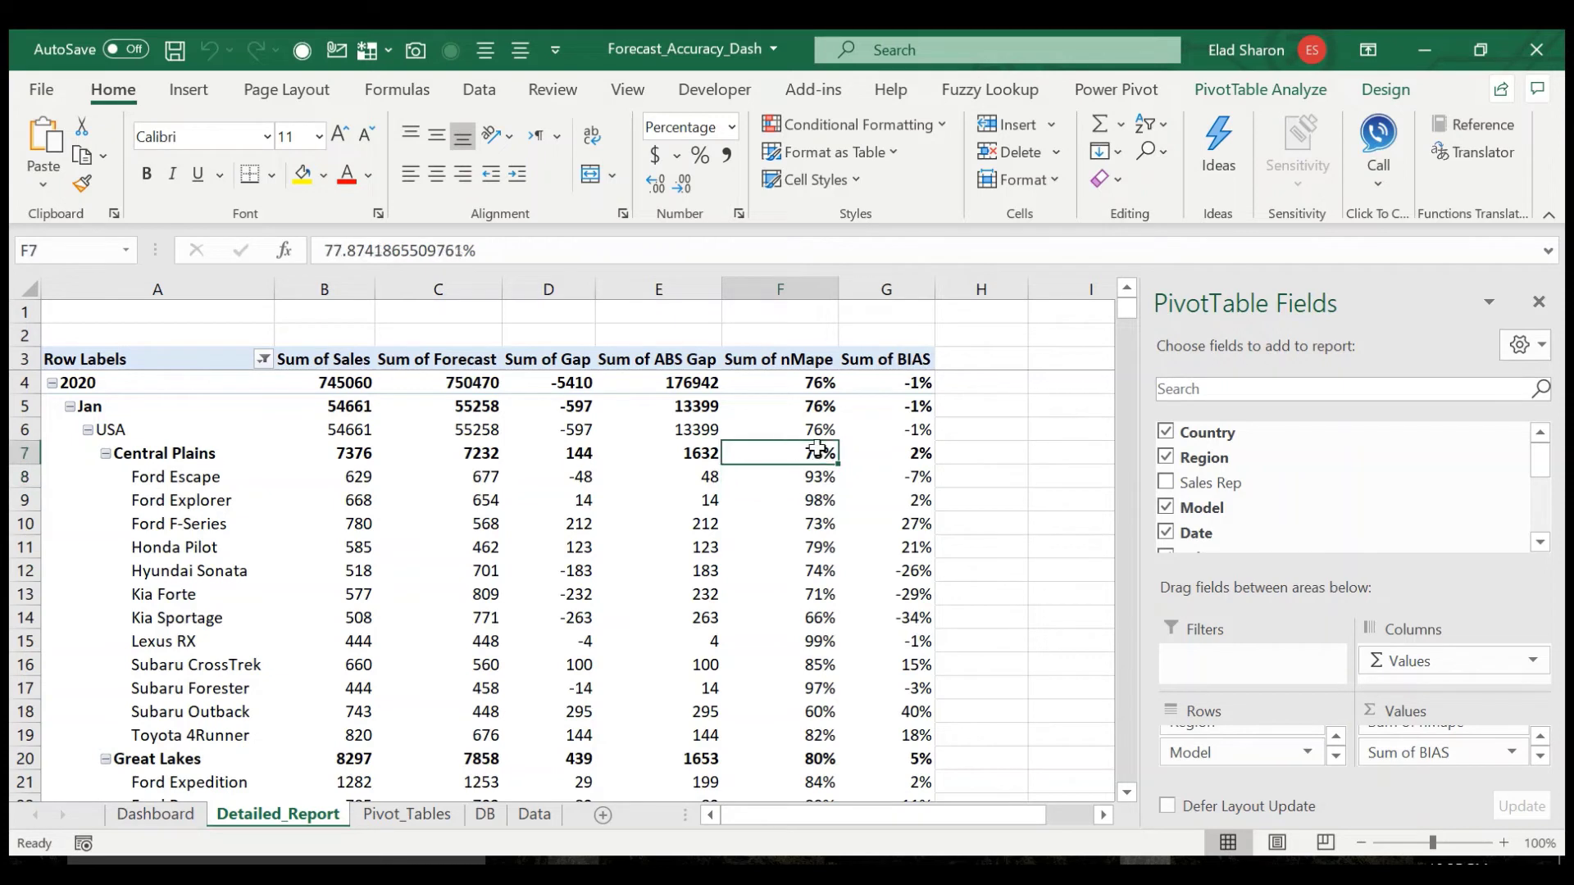
click(960, 499)
mouse_move(495, 559)
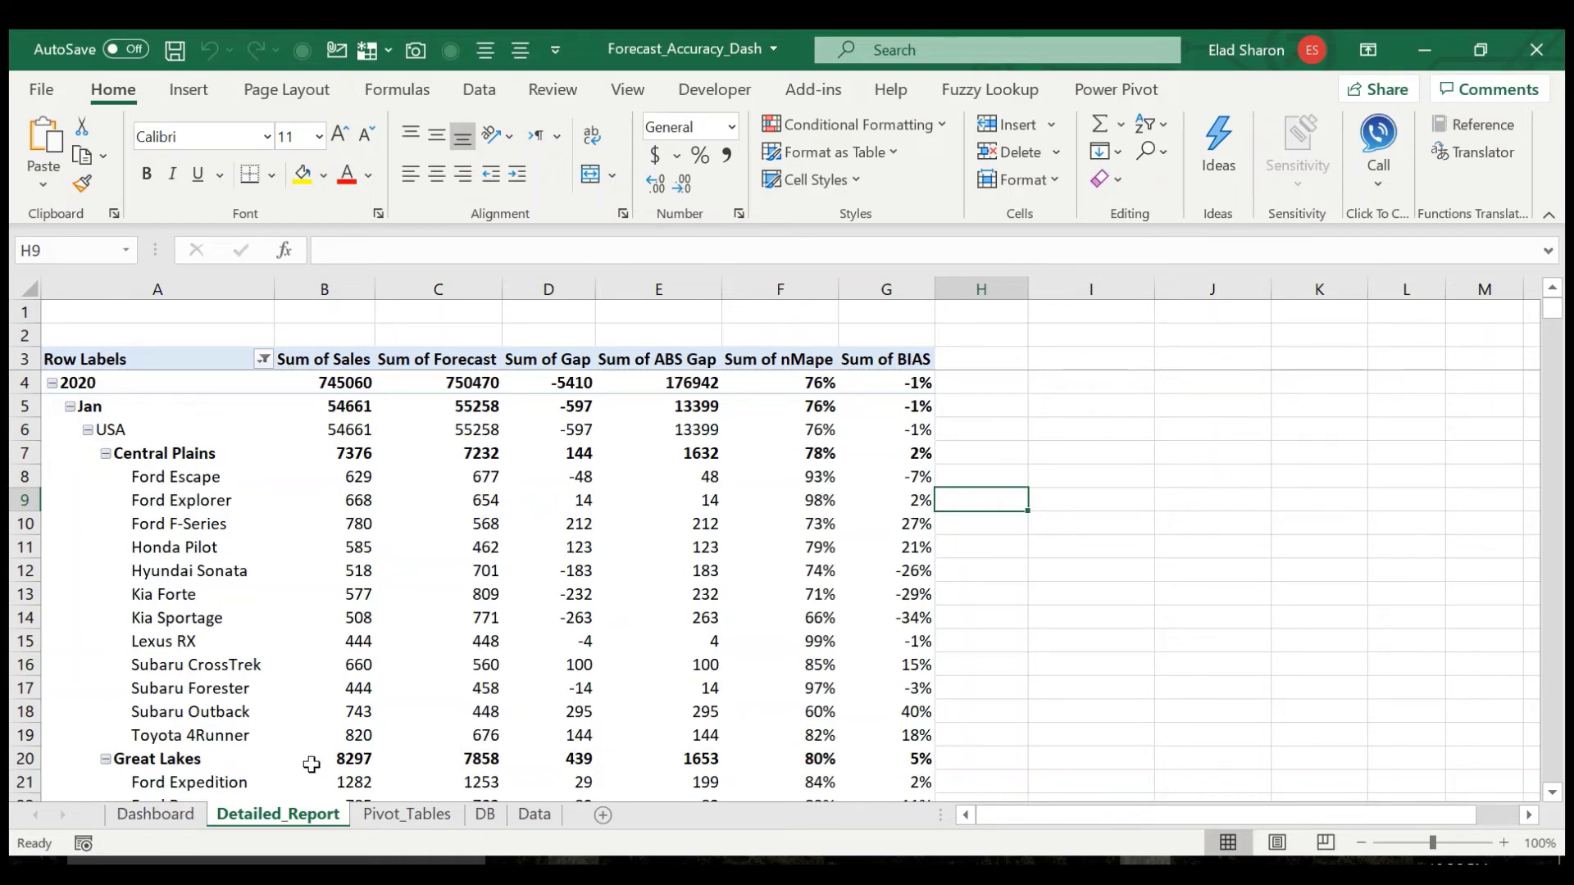
- On Pivot_Tables, try a clustered column chart from the pivot, then undo it
click(164, 818)
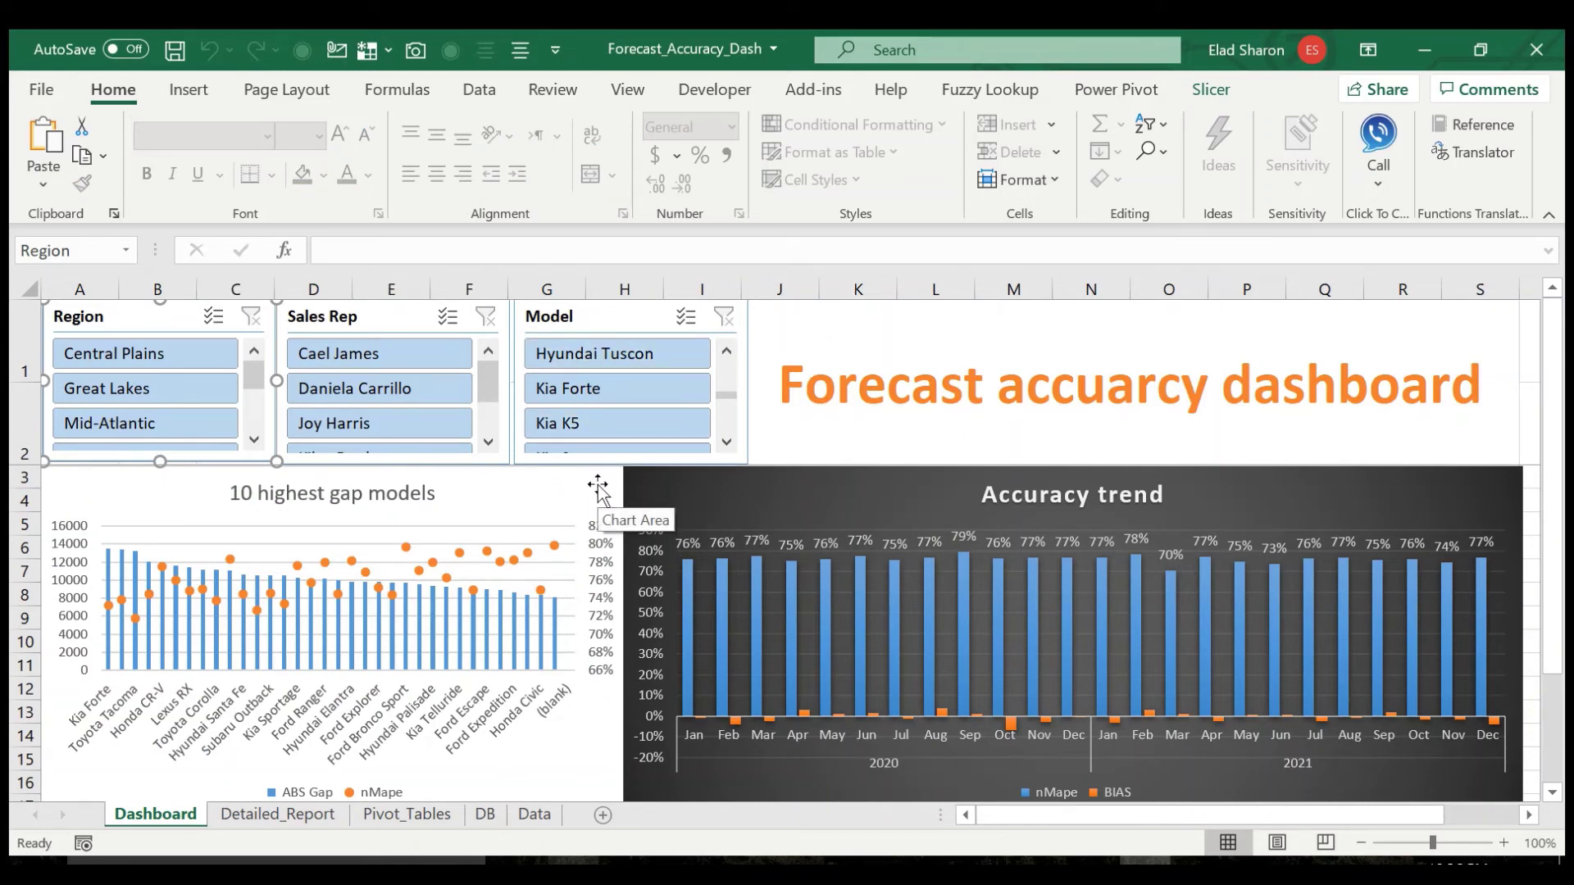
click(391, 820)
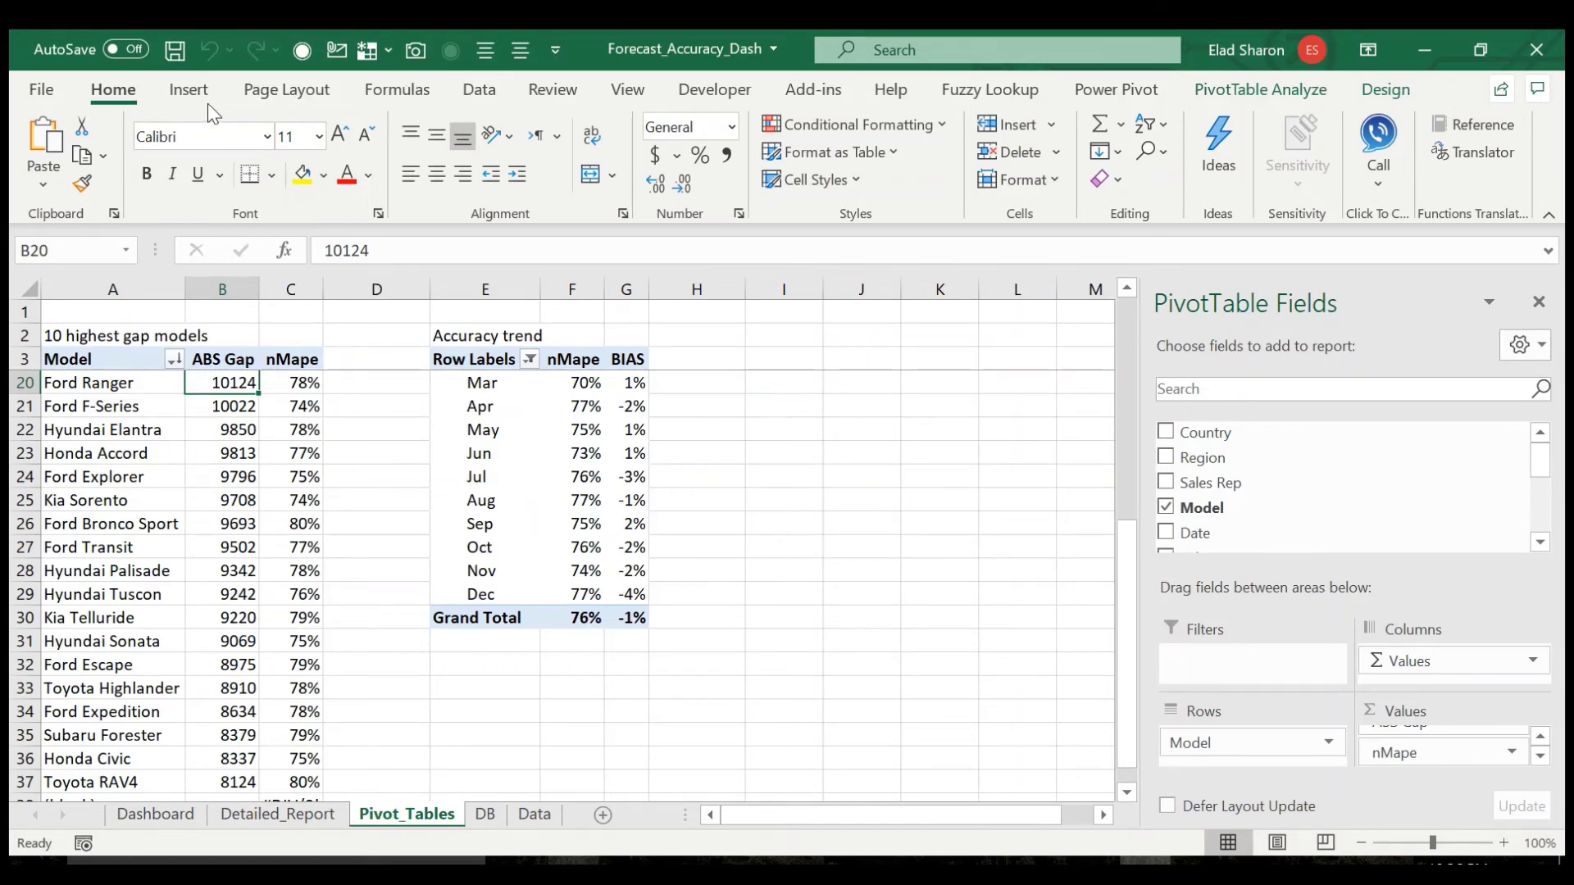
click(190, 90)
click(646, 128)
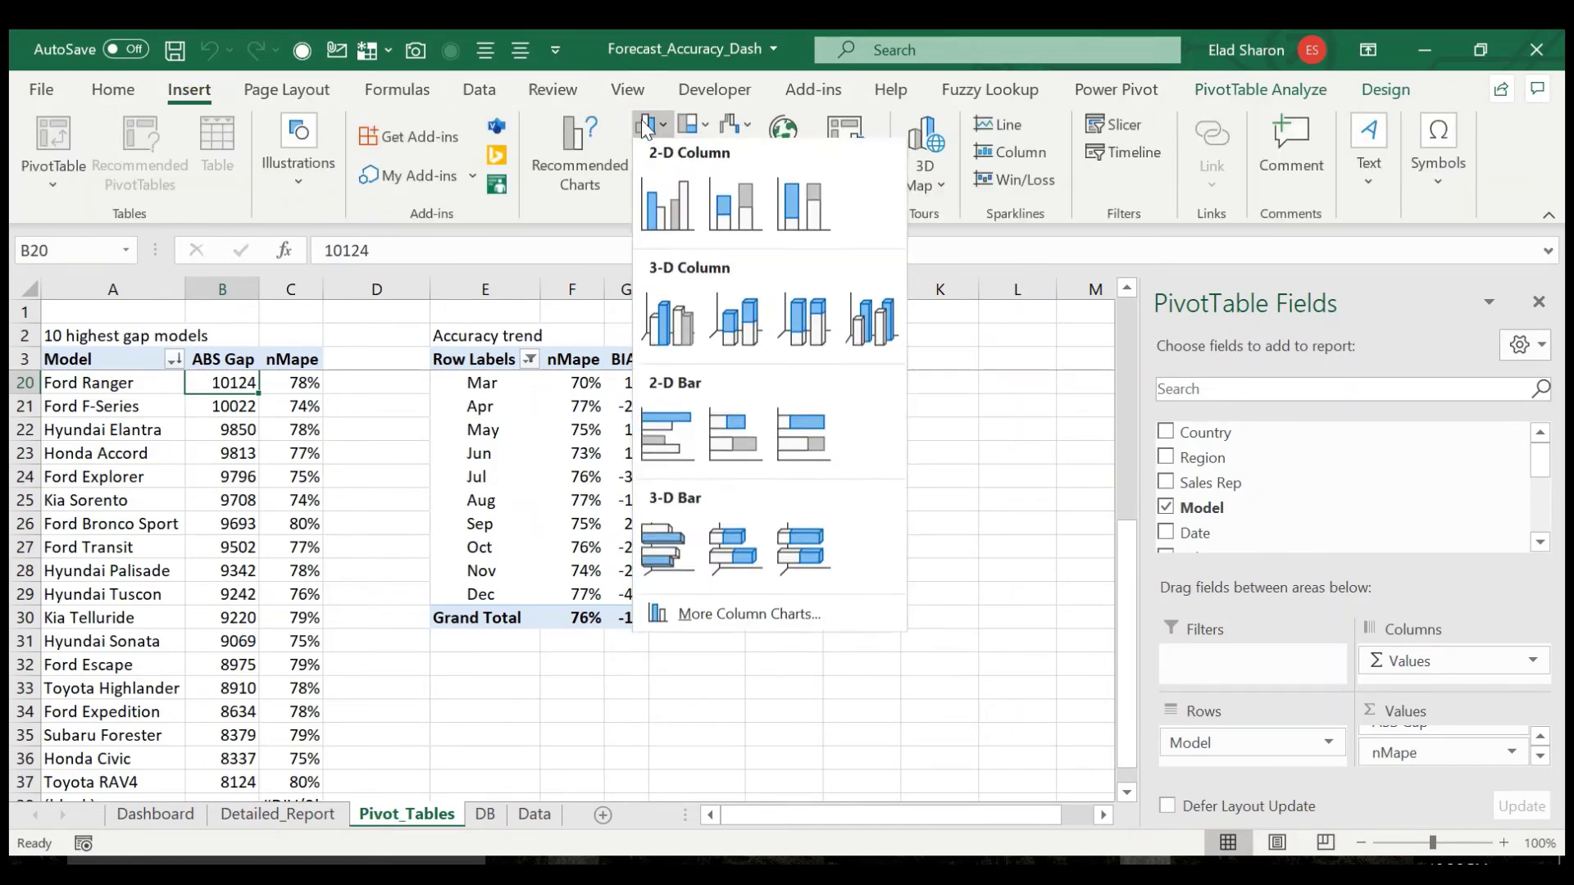
click(661, 209)
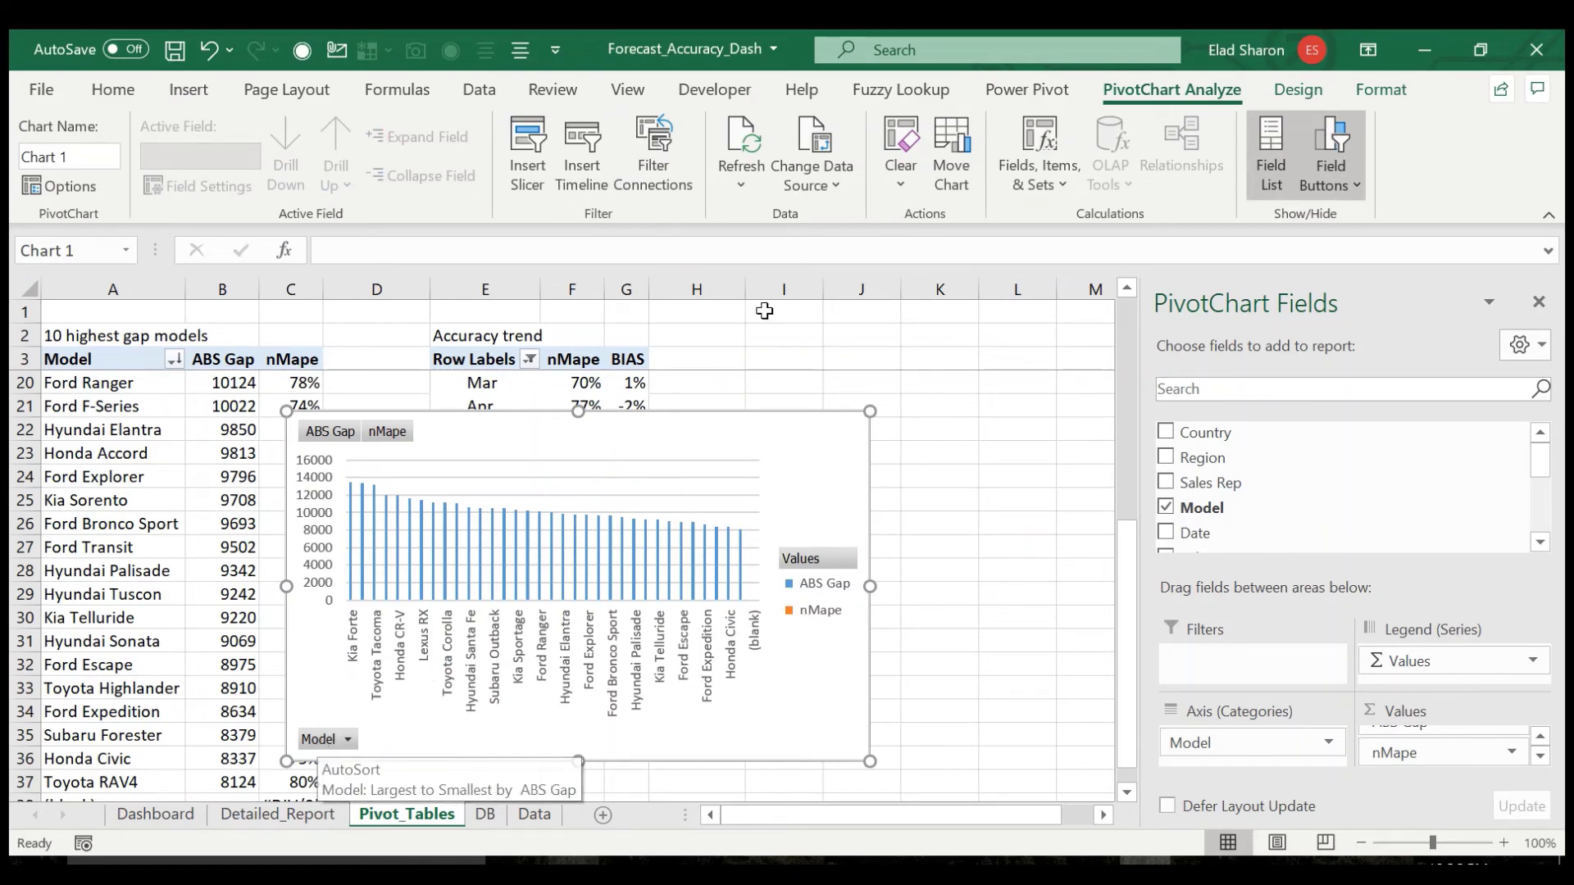
key(ctrl+z)
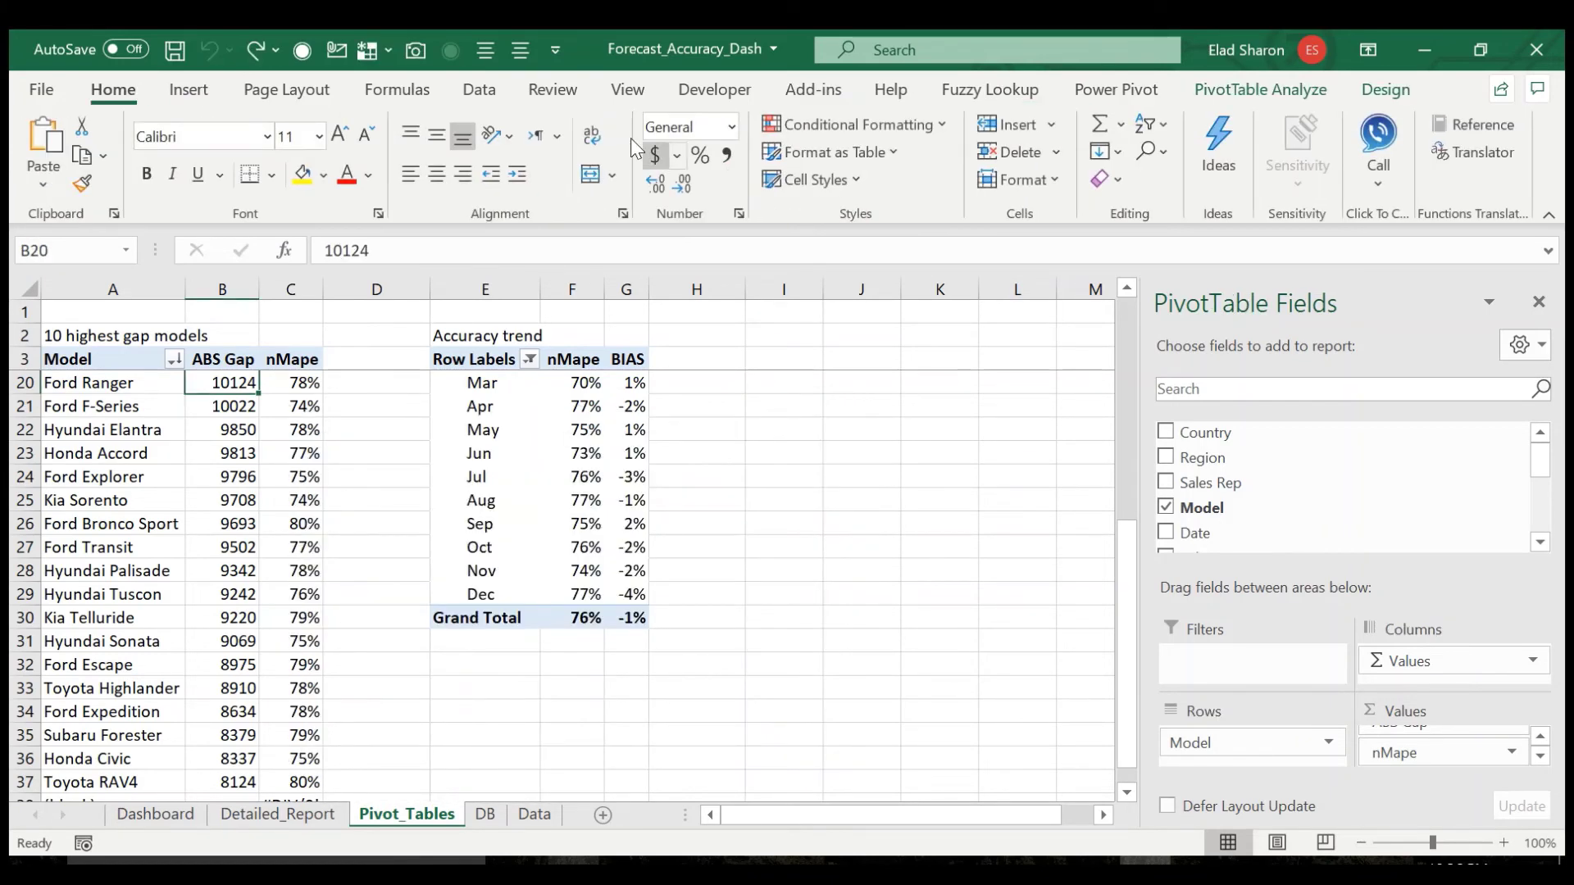
- Insert a combo chart with nMape as Line with Markers on the secondary axis
click(208, 92)
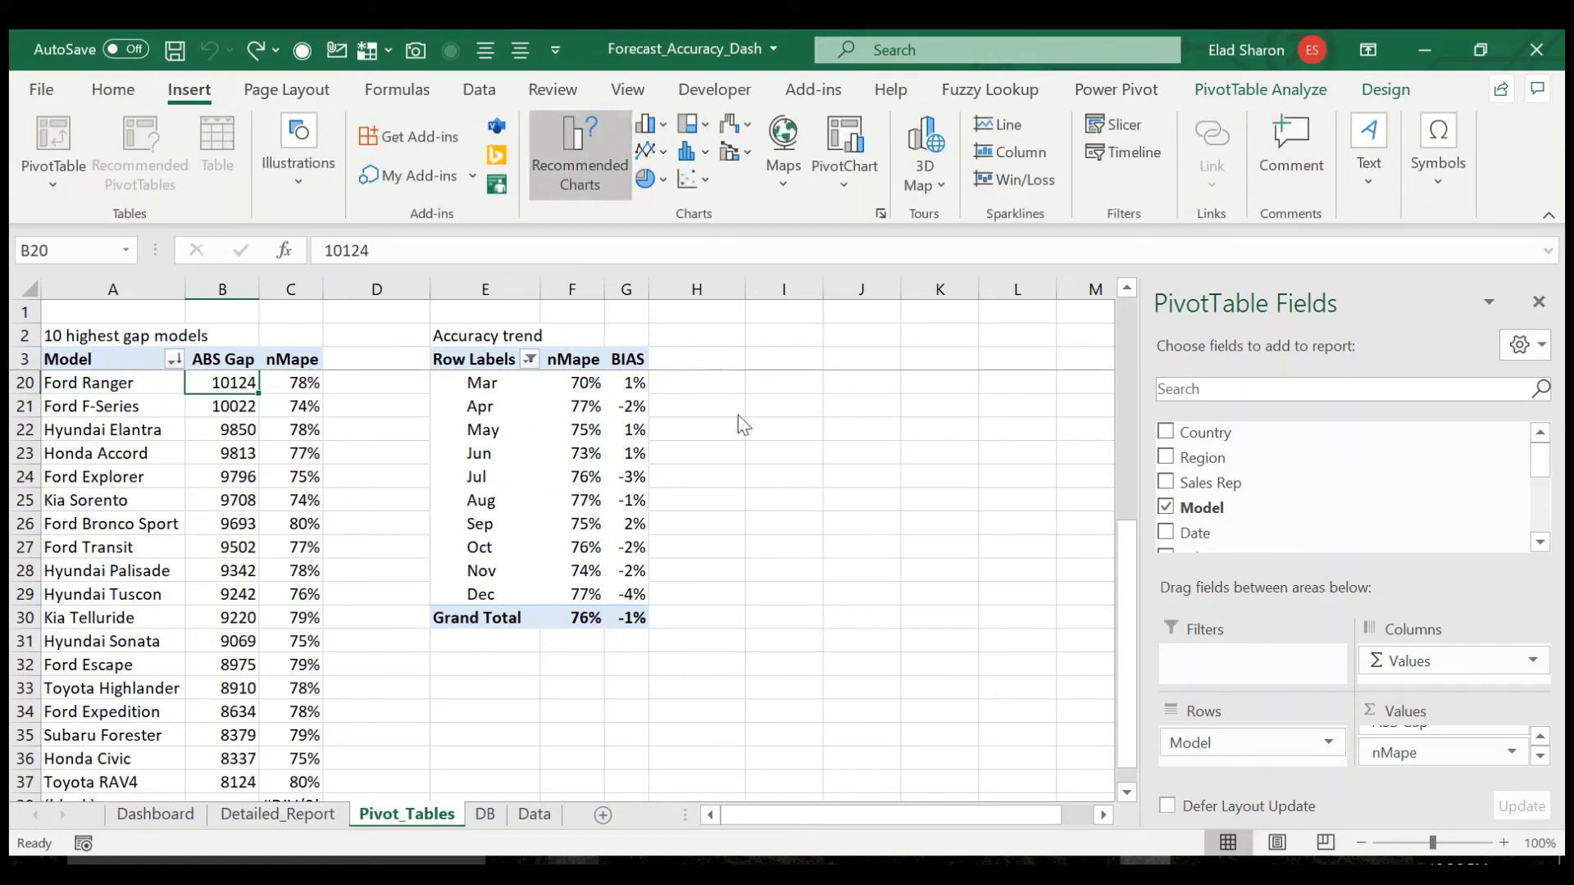
click(487, 693)
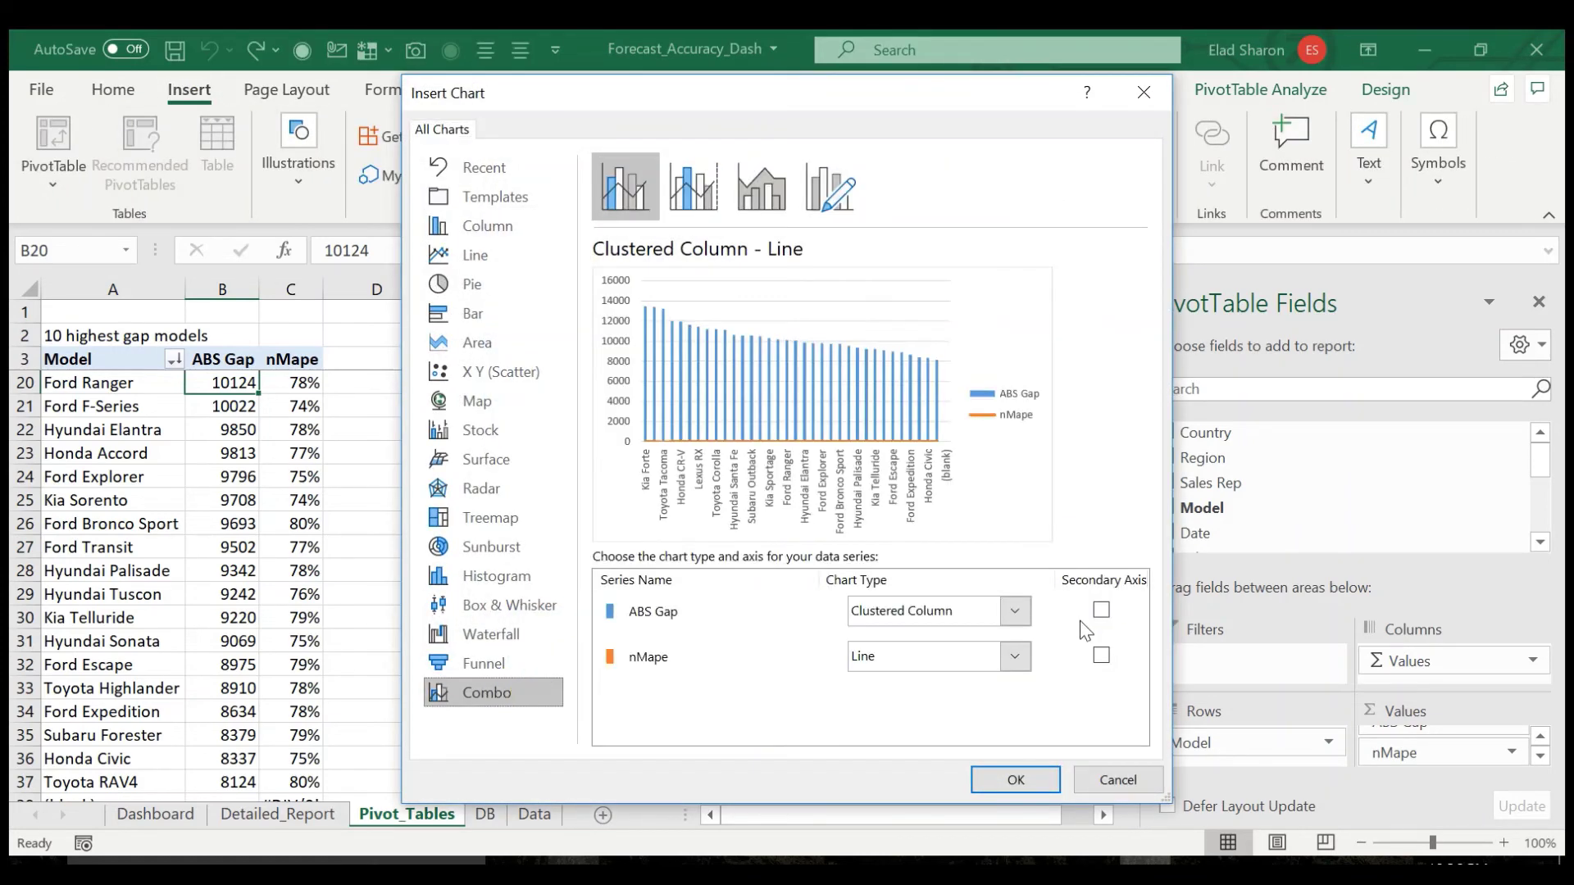
click(1101, 655)
click(1016, 666)
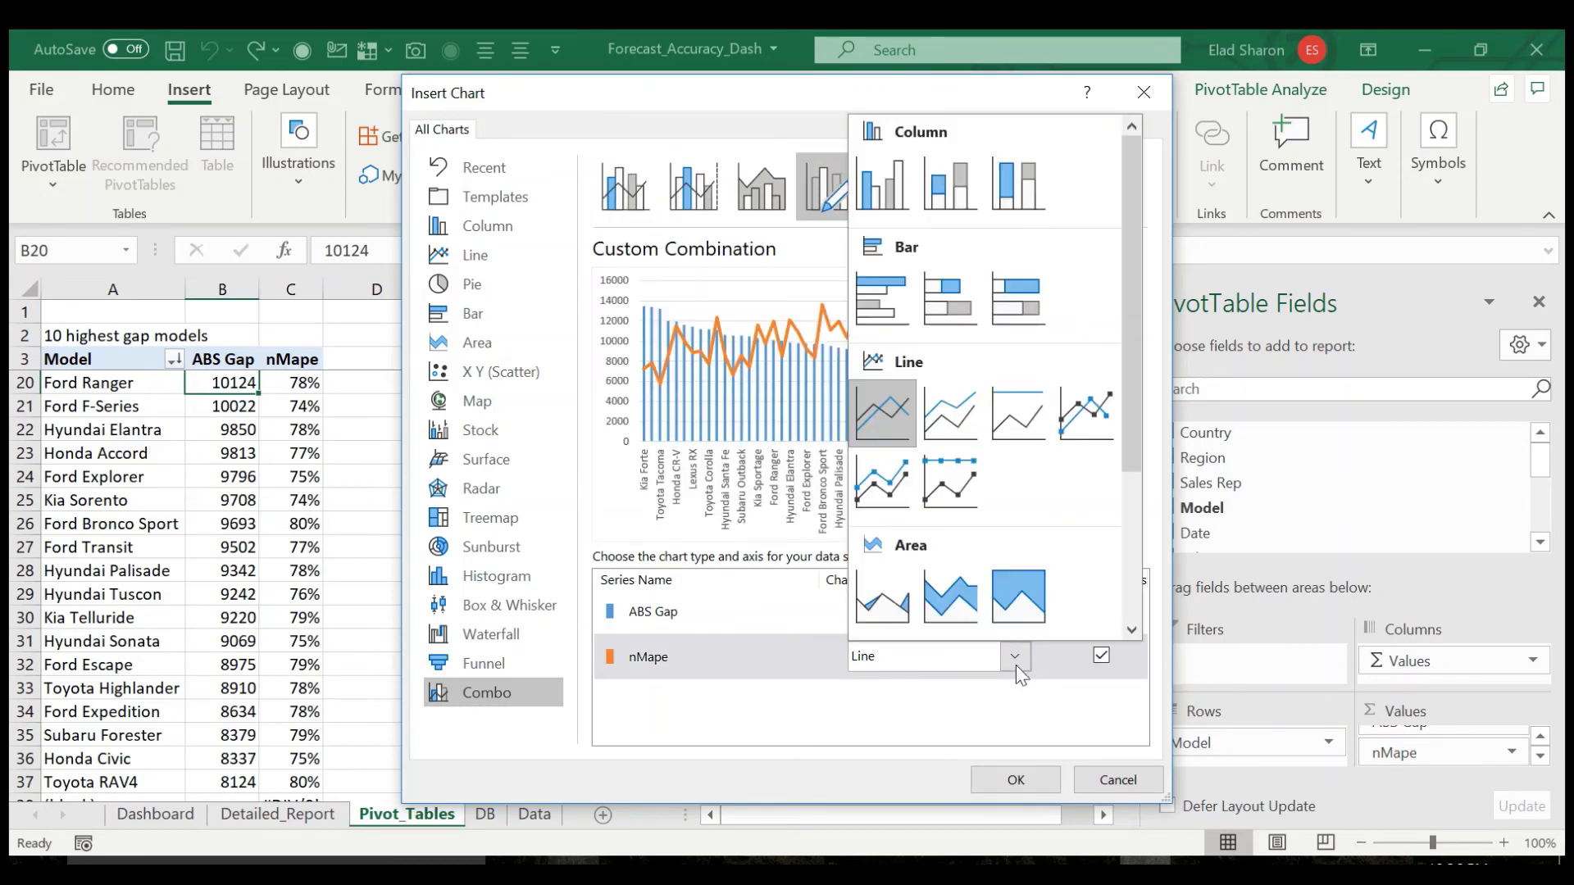
click(1084, 418)
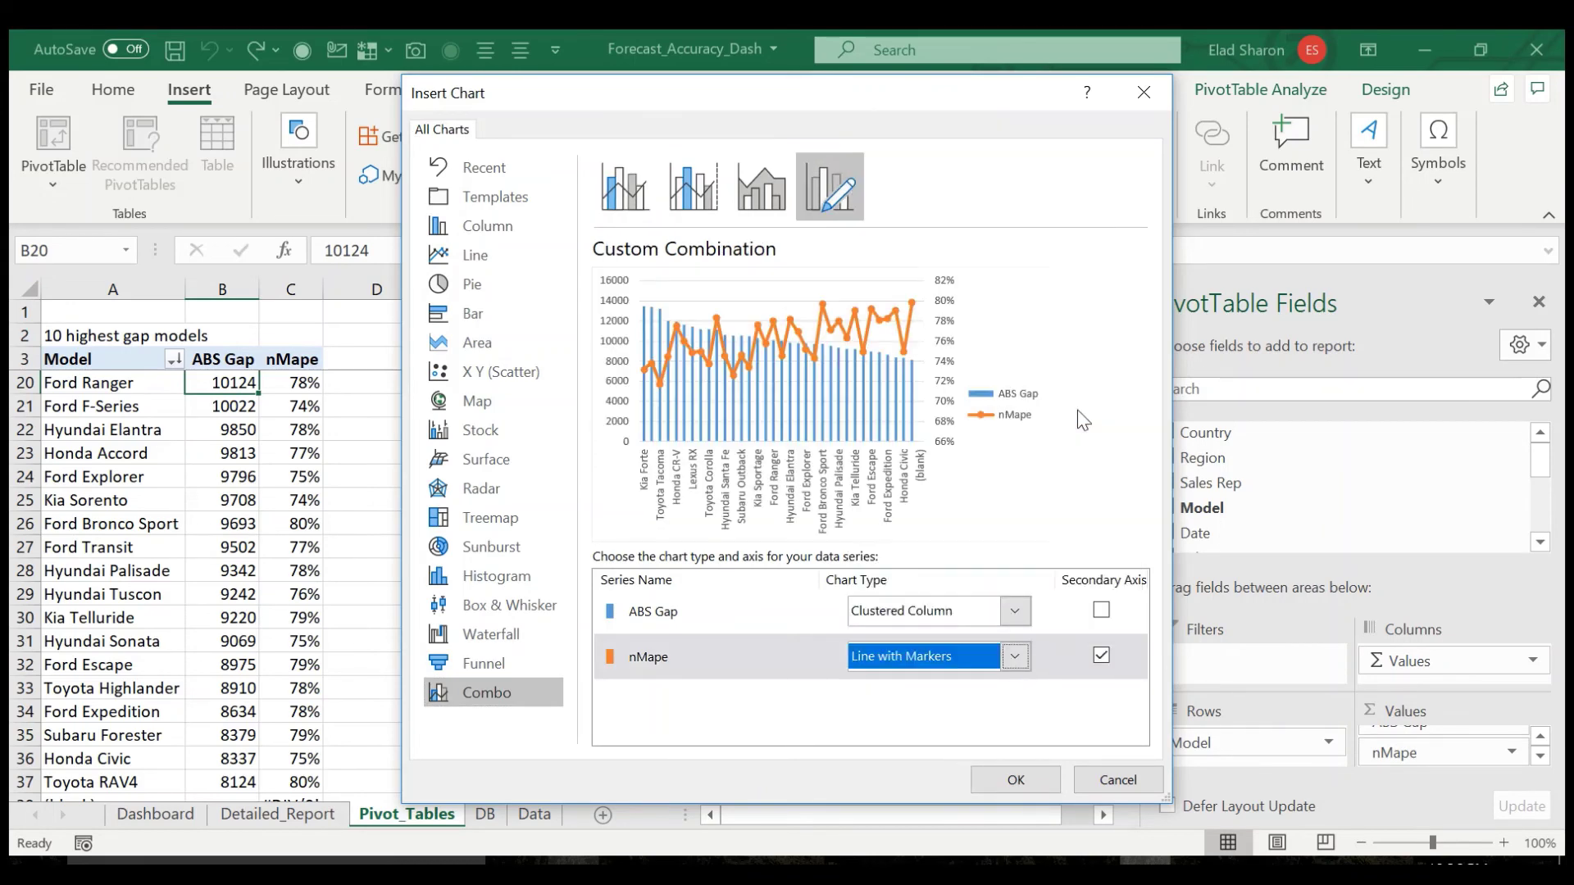
click(1015, 779)
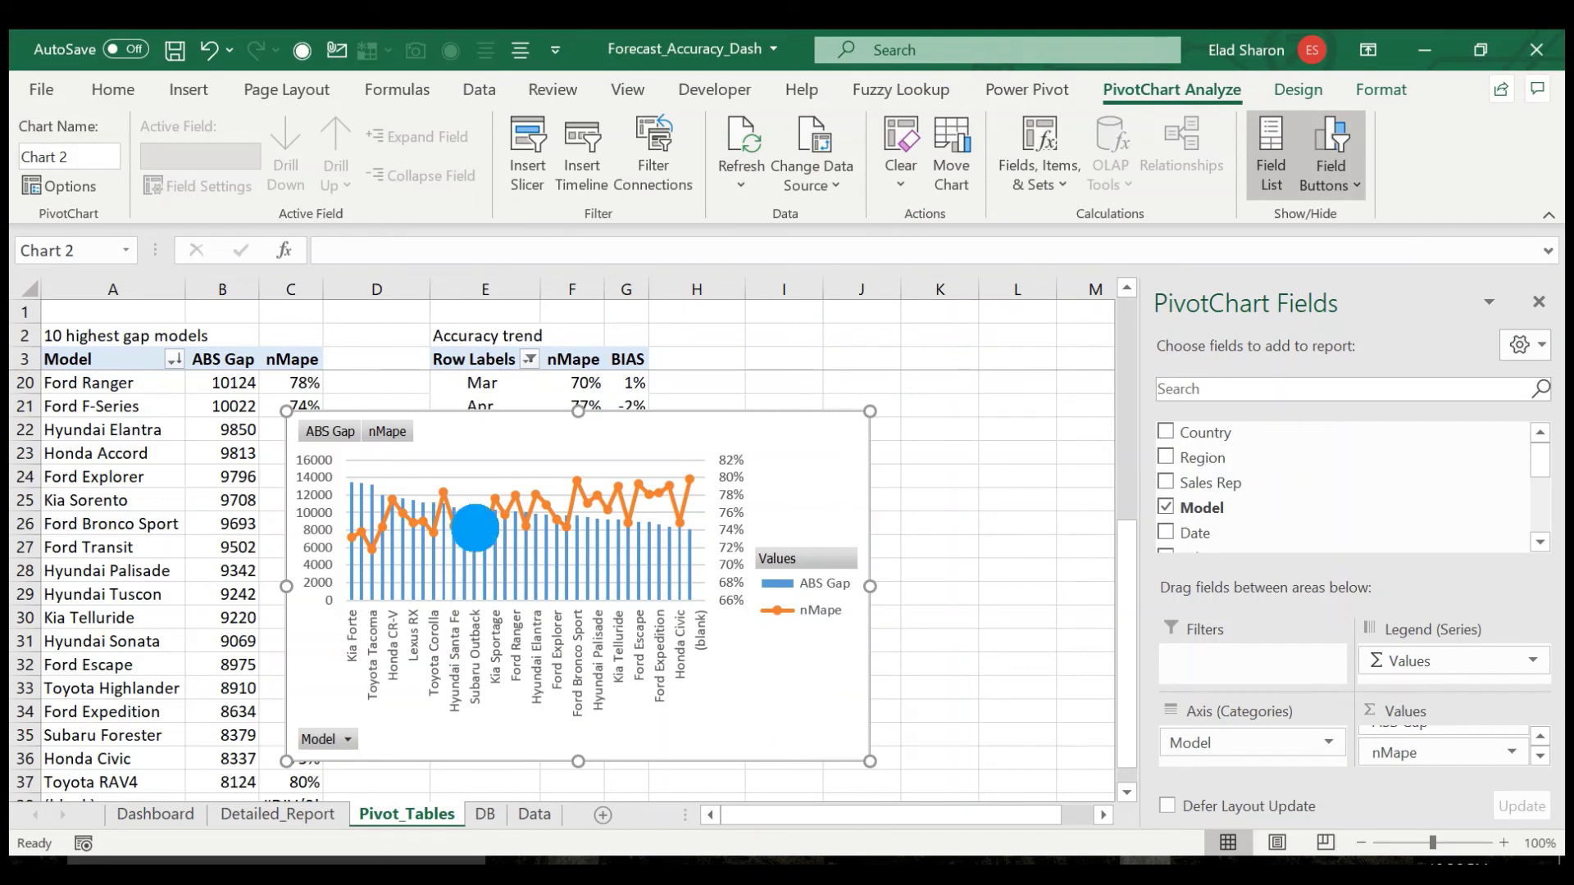
- Format the nMape series with No line so only markers show
right_click(476, 529)
click(569, 510)
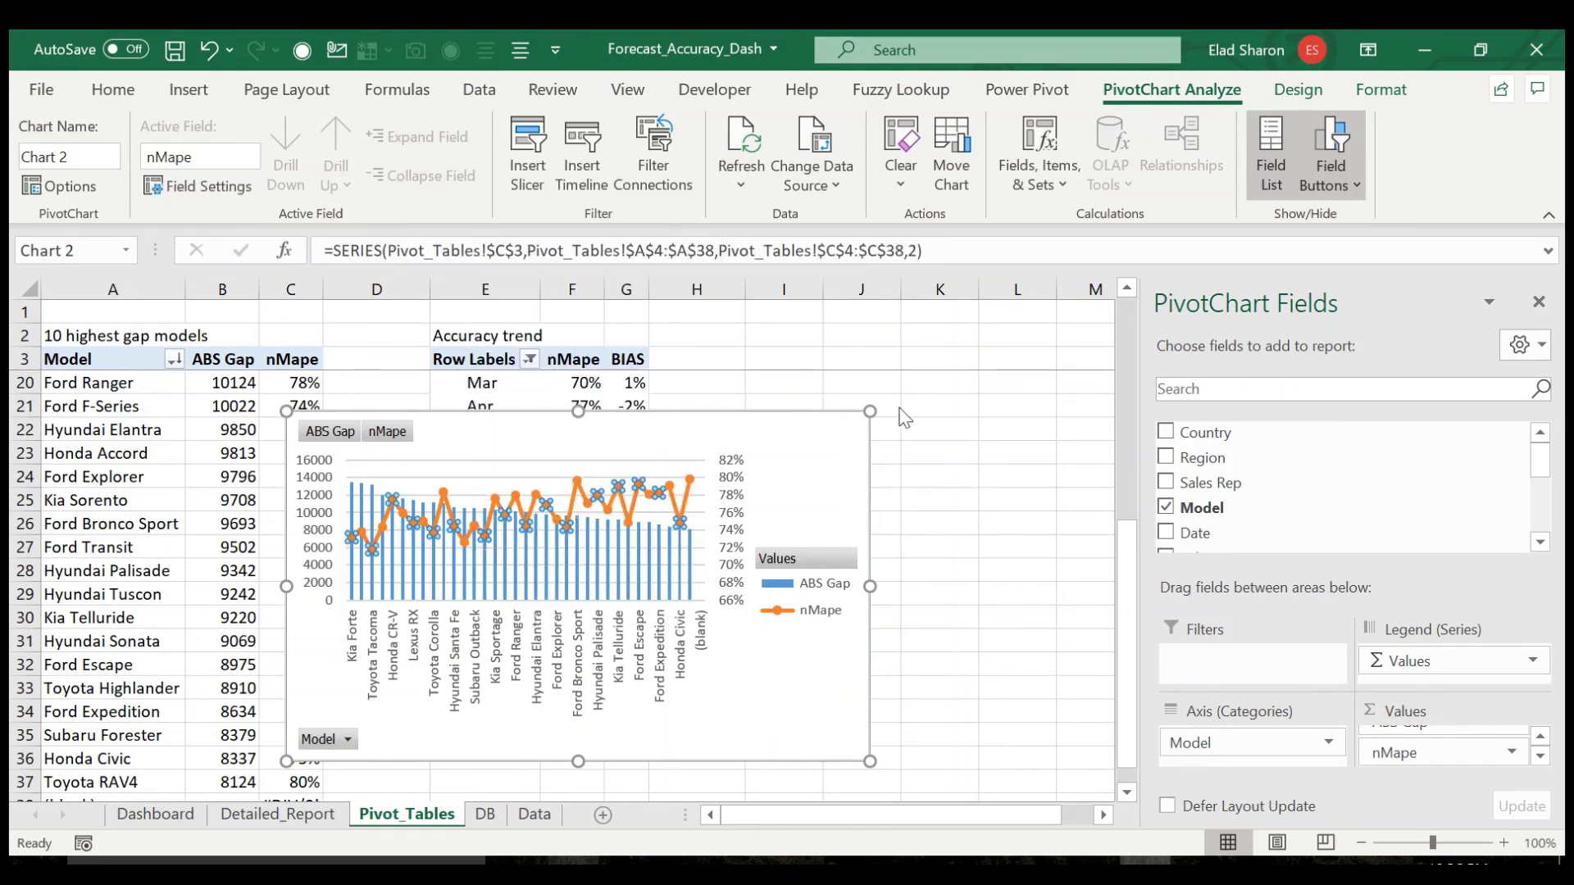
click(1212, 387)
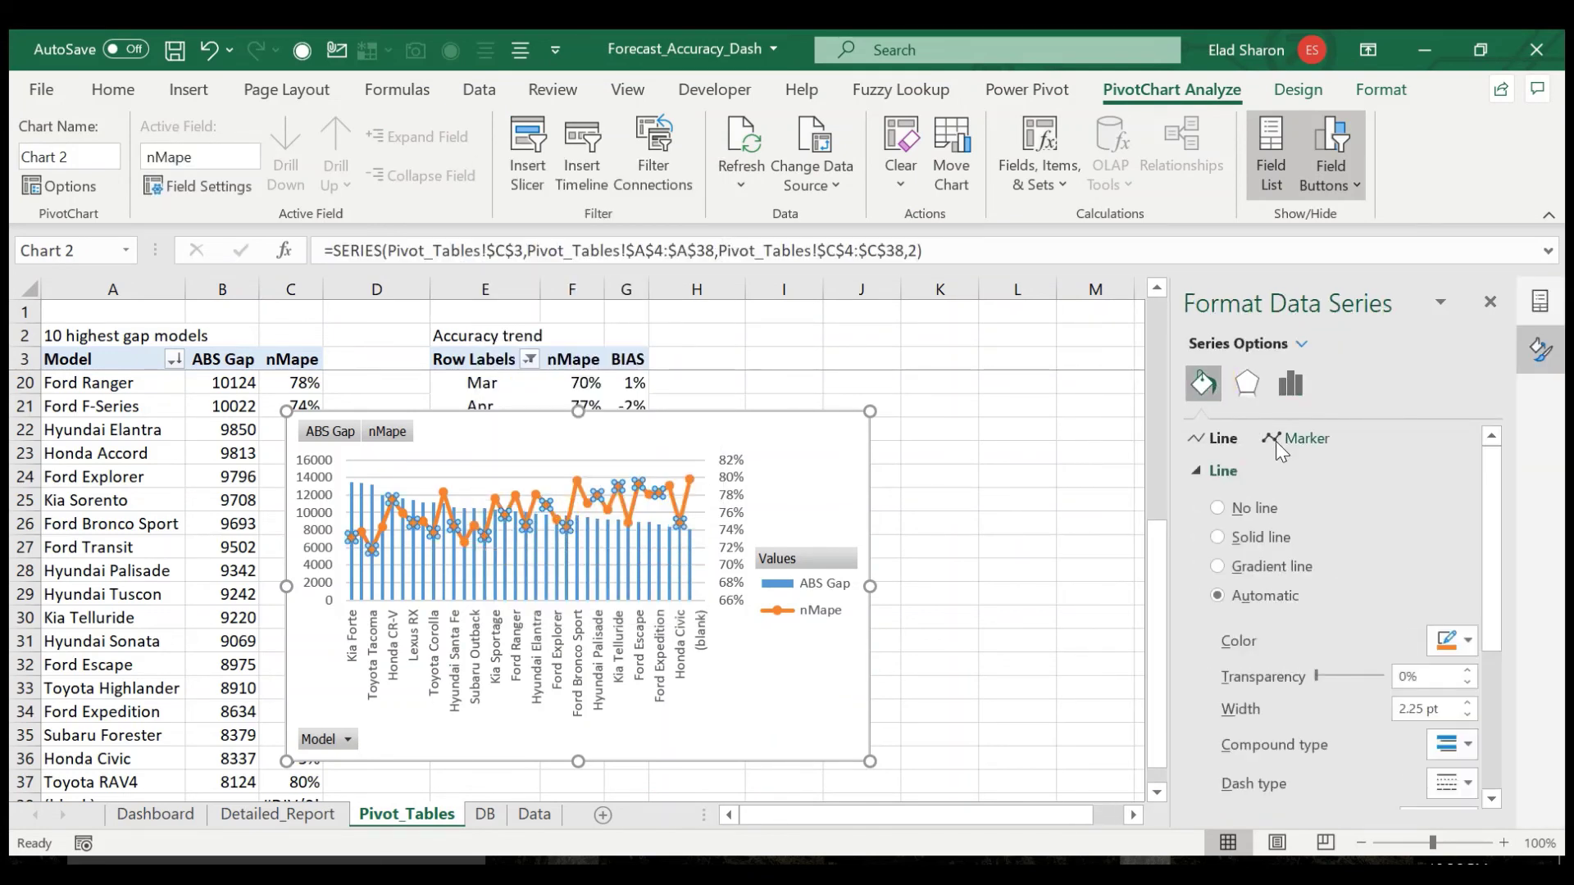
click(1219, 510)
click(963, 568)
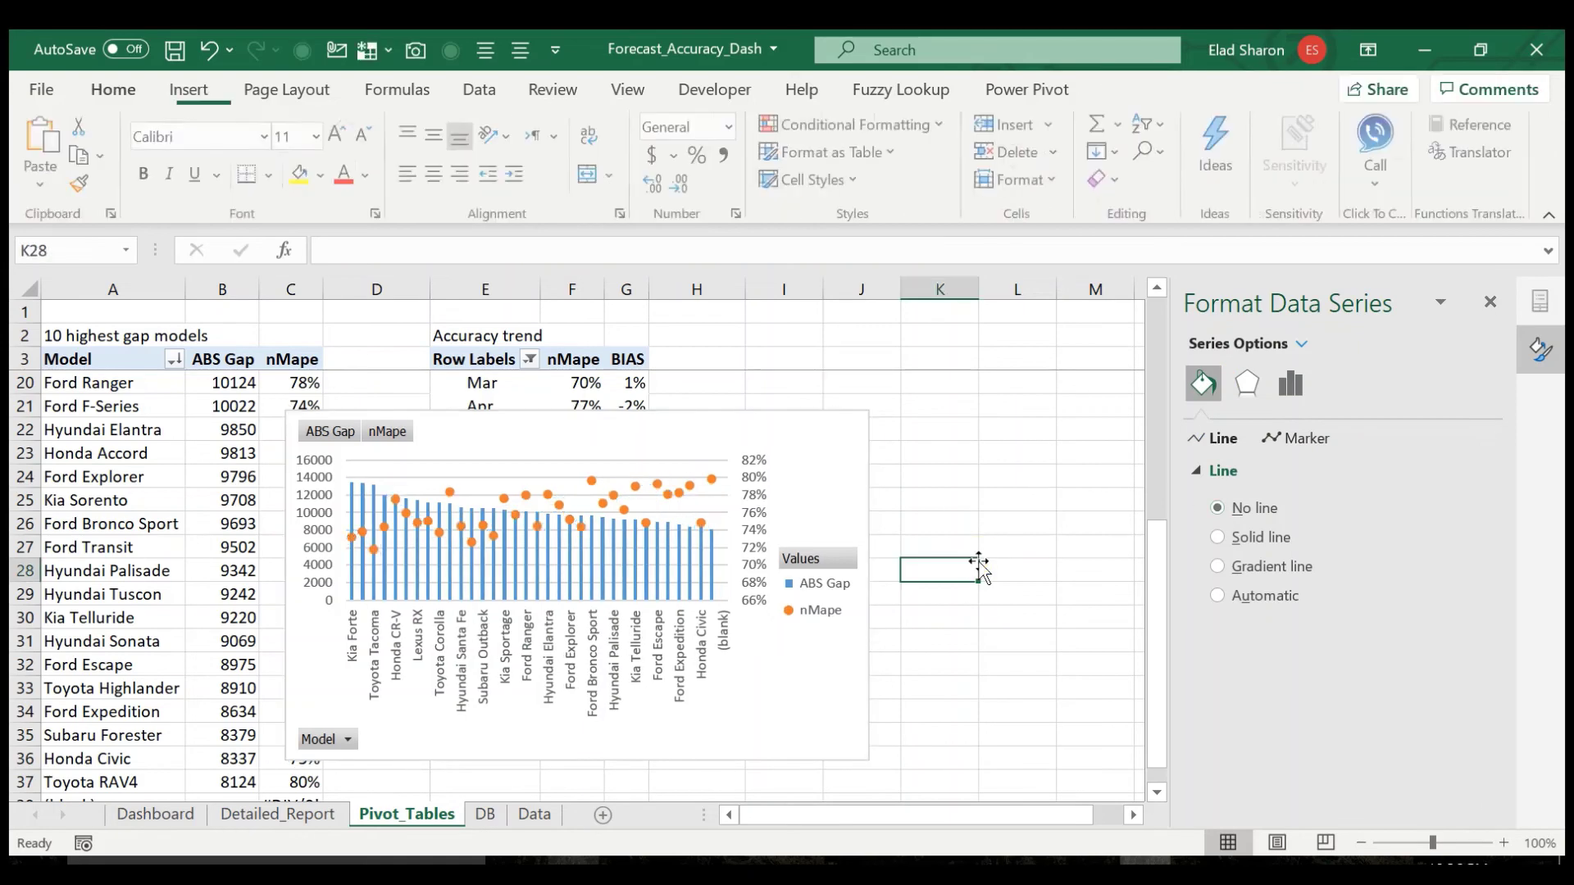
- Hide all pivot field buttons on the chart and place the legend at the bottom
right_click(326, 739)
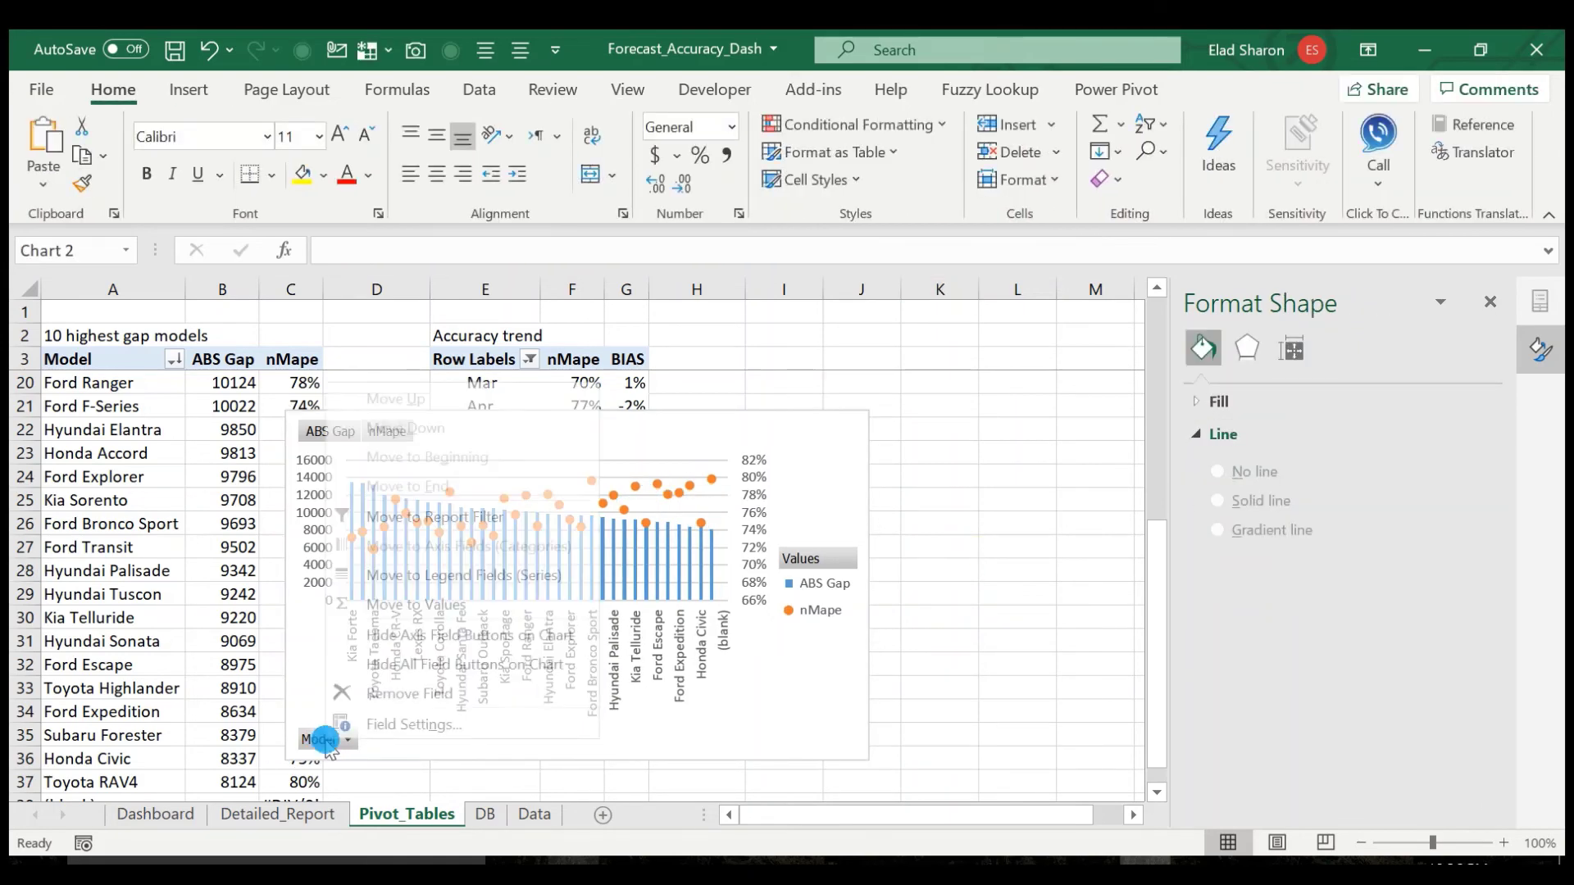
click(405, 665)
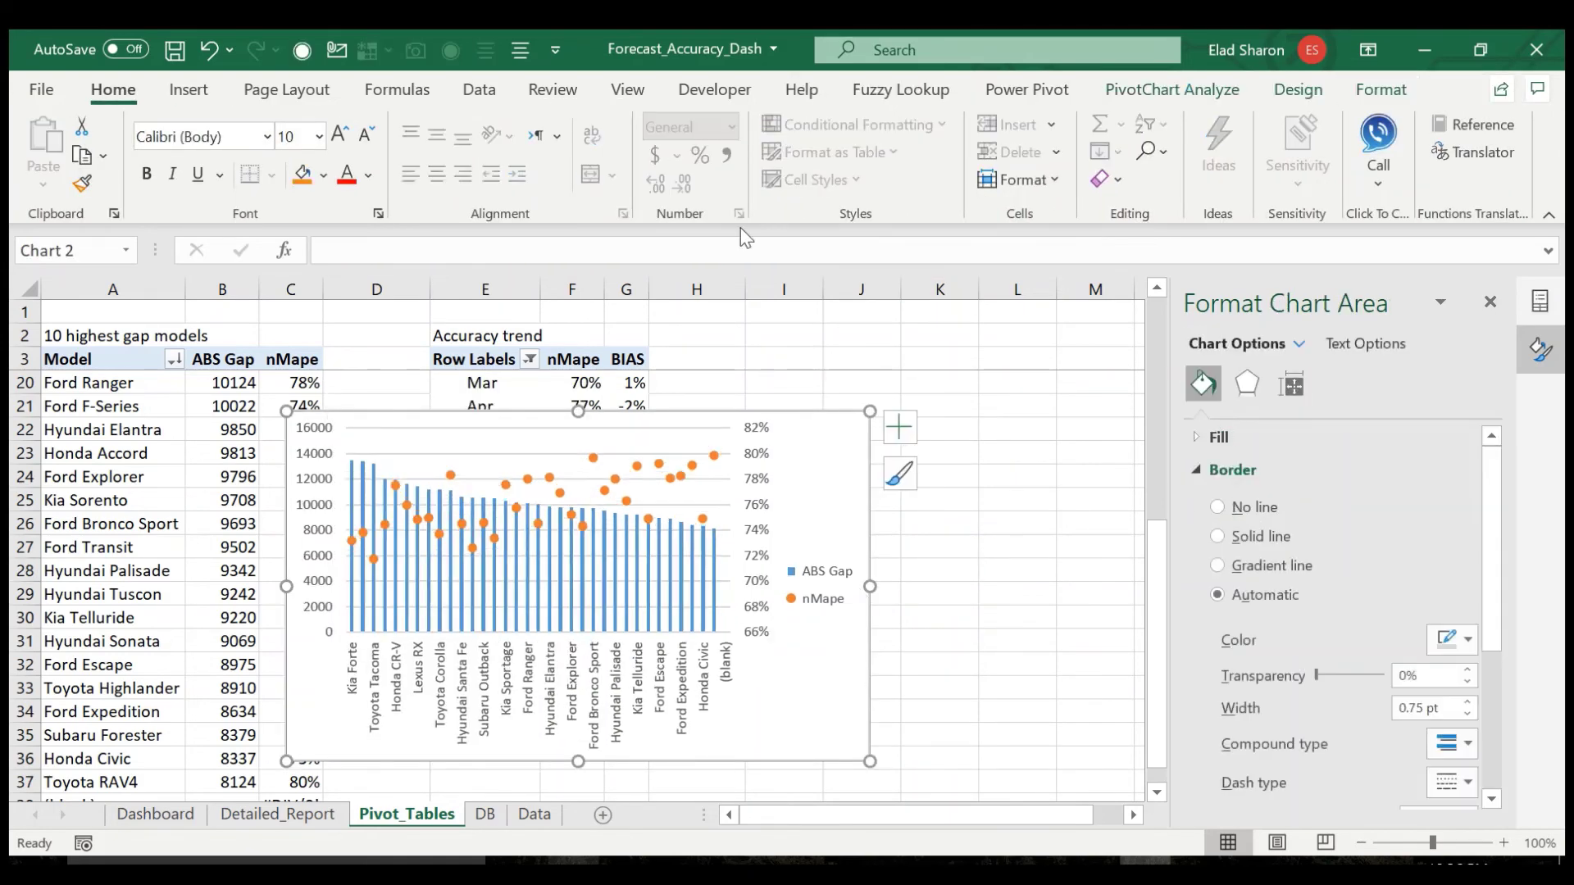
click(1027, 89)
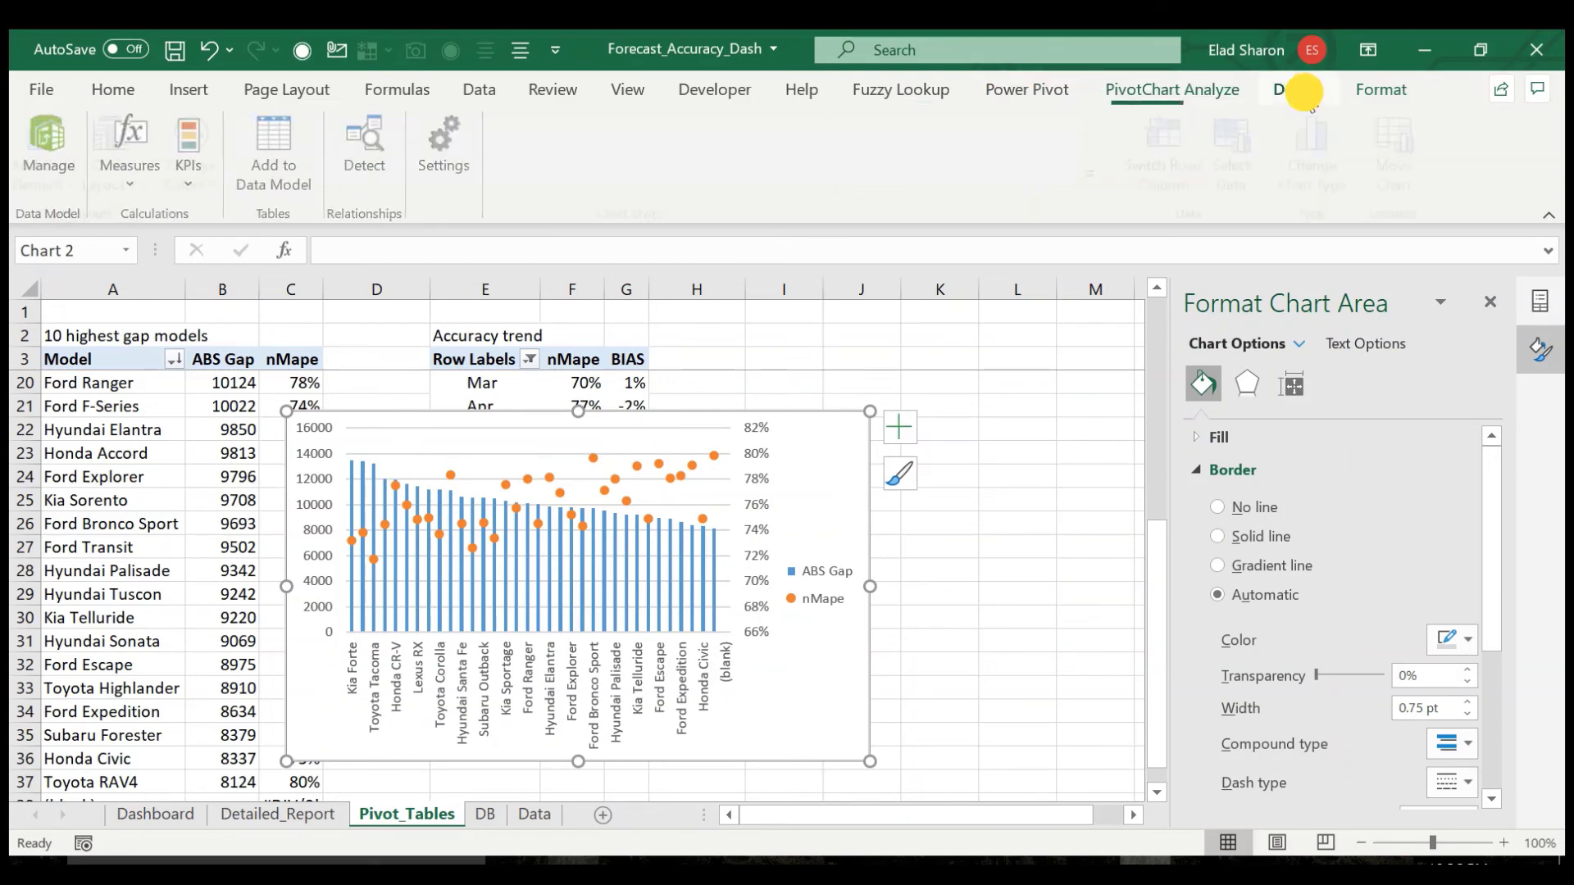
click(1298, 90)
click(54, 160)
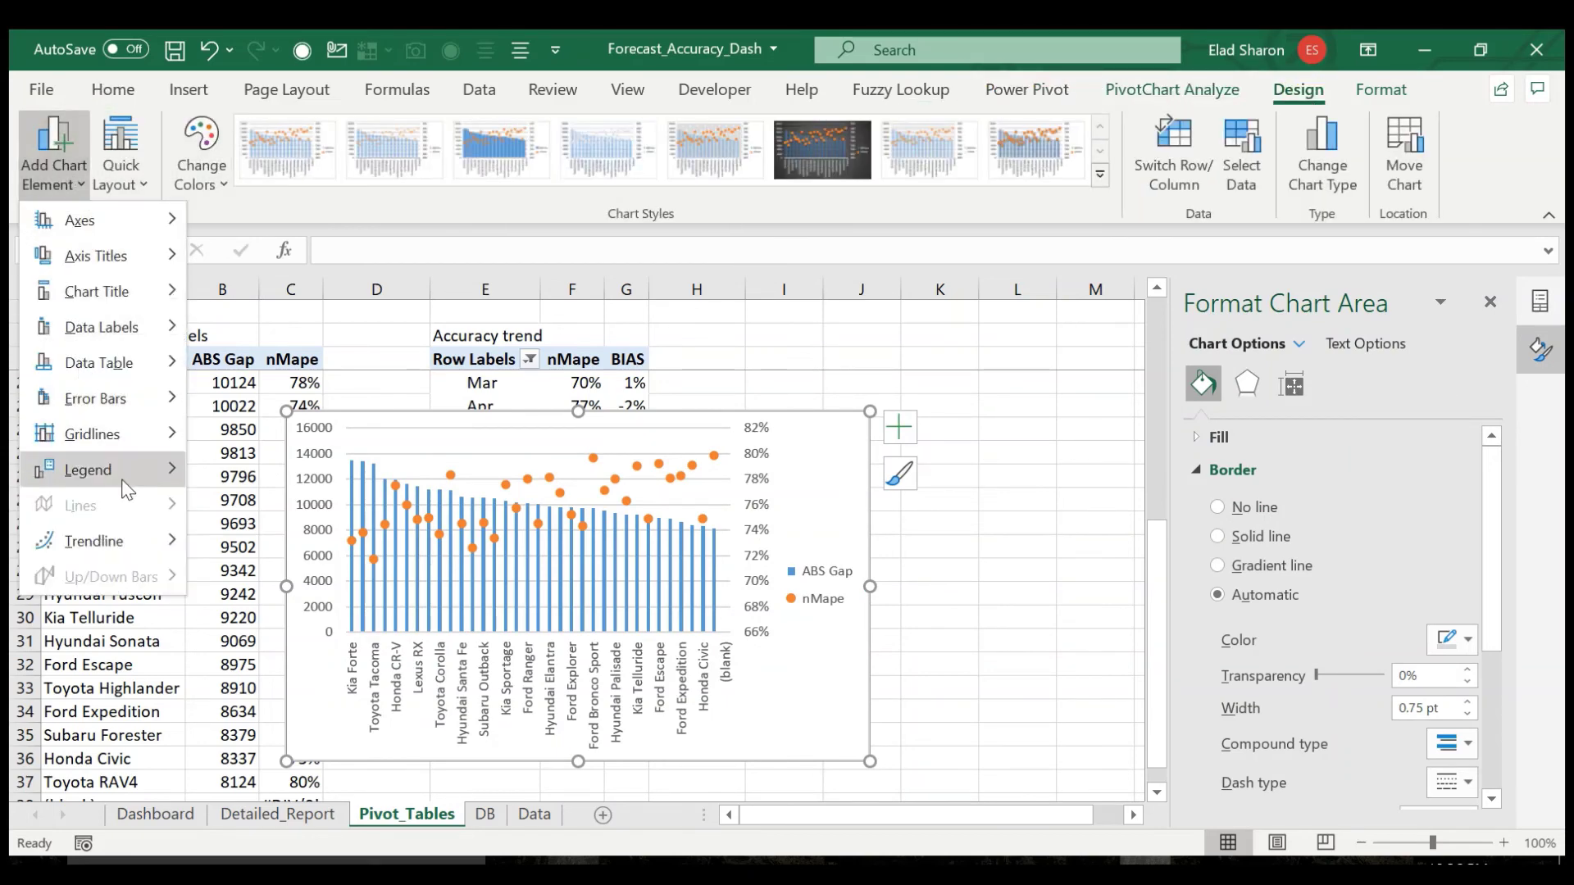
mouse_move(123, 479)
click(222, 715)
- Add a chart title above the chart linked to =Pivot_Tables!$A$2
click(54, 152)
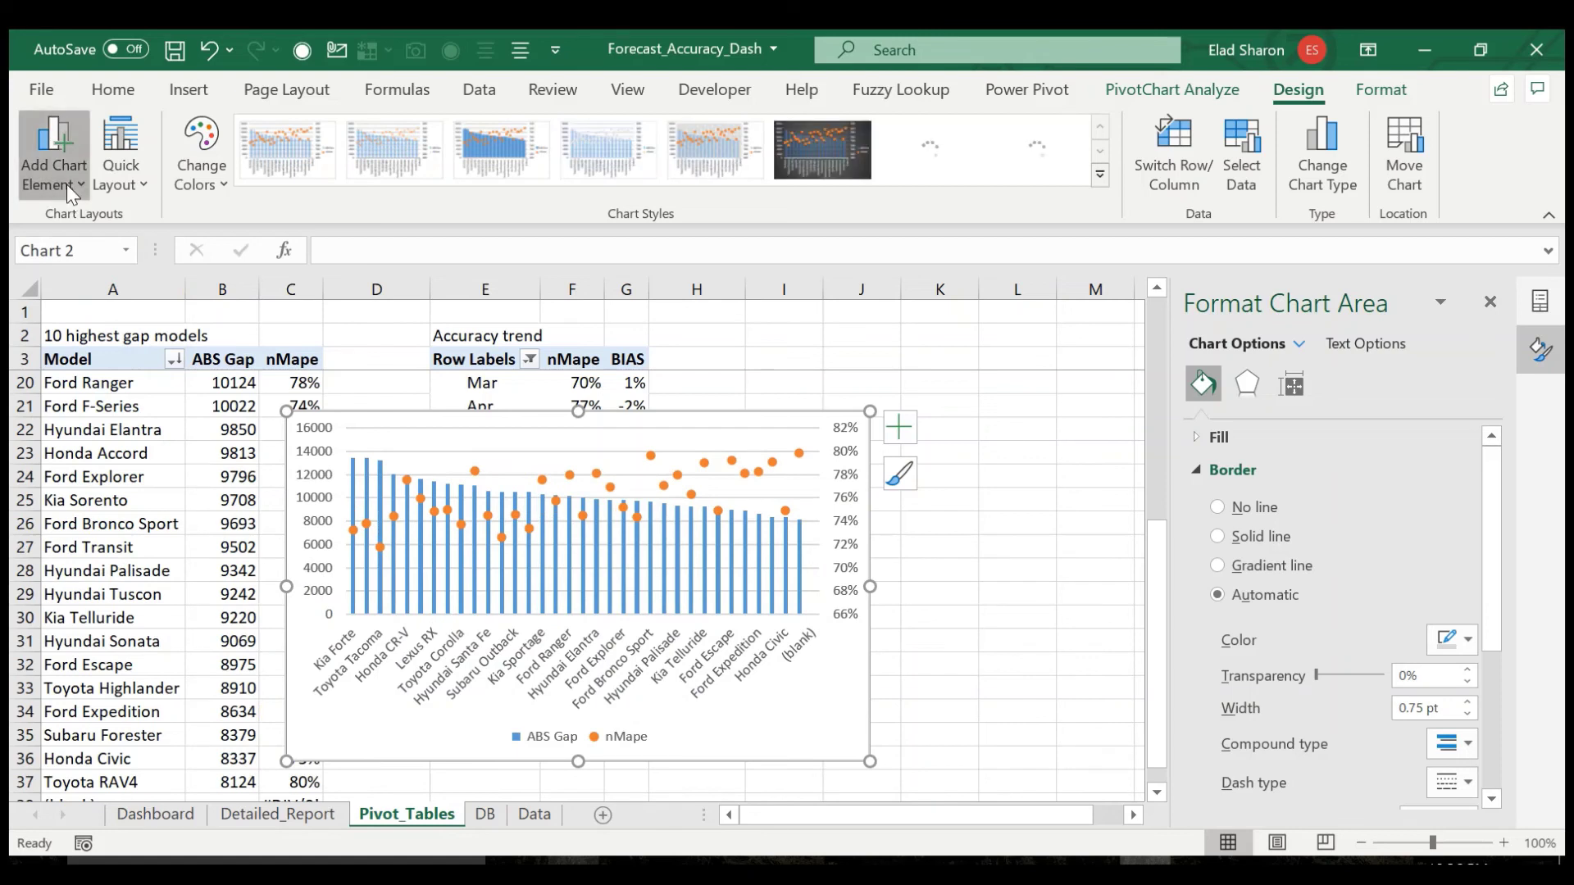
mouse_move(116, 304)
click(304, 360)
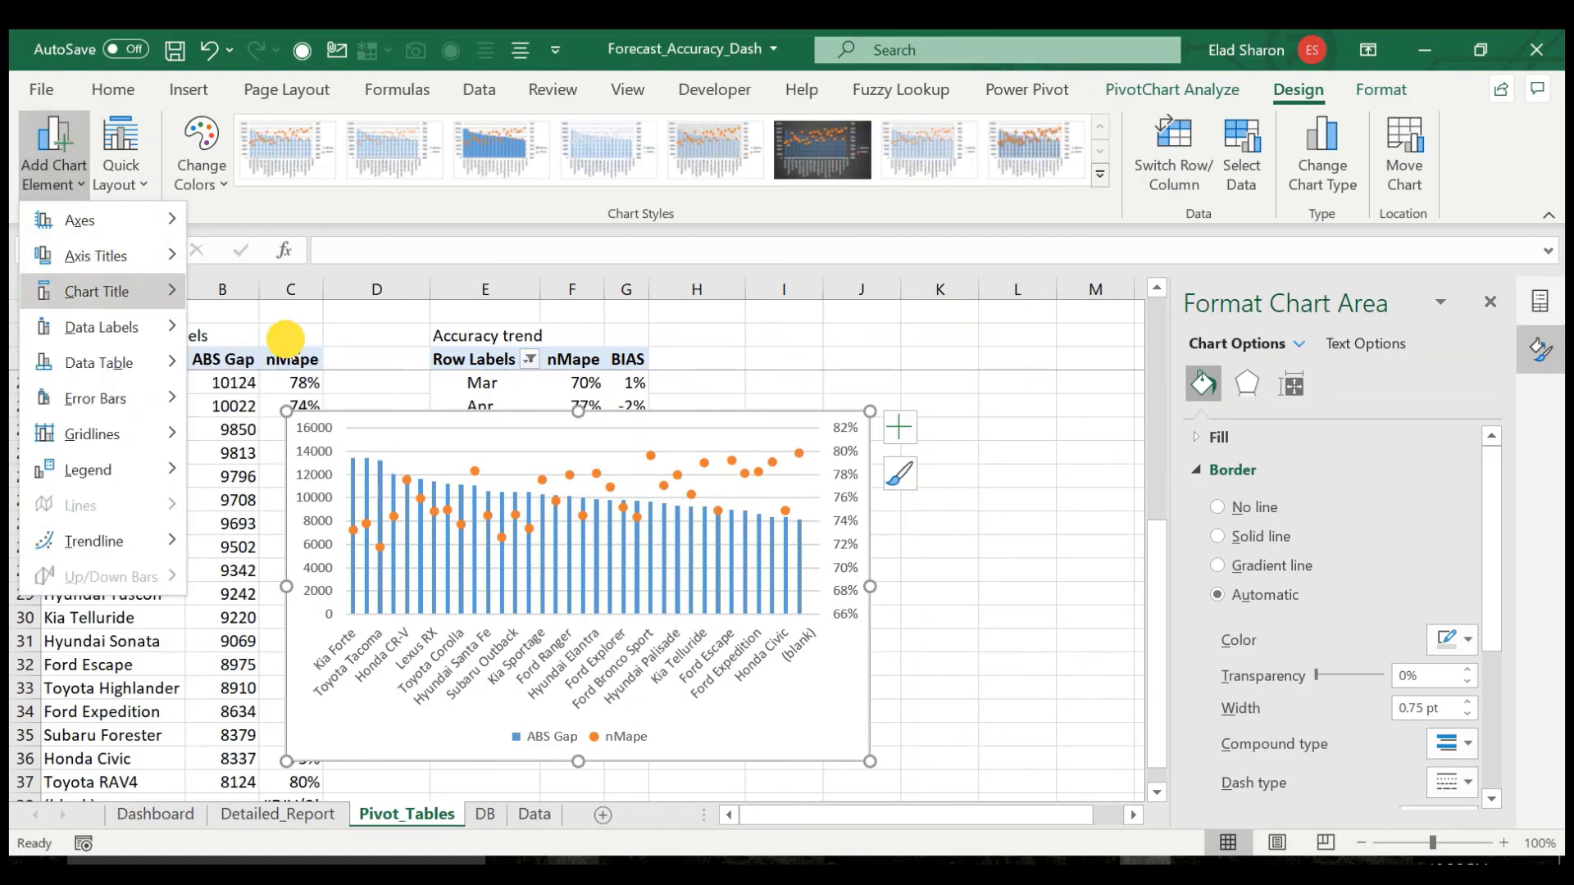
text(=)
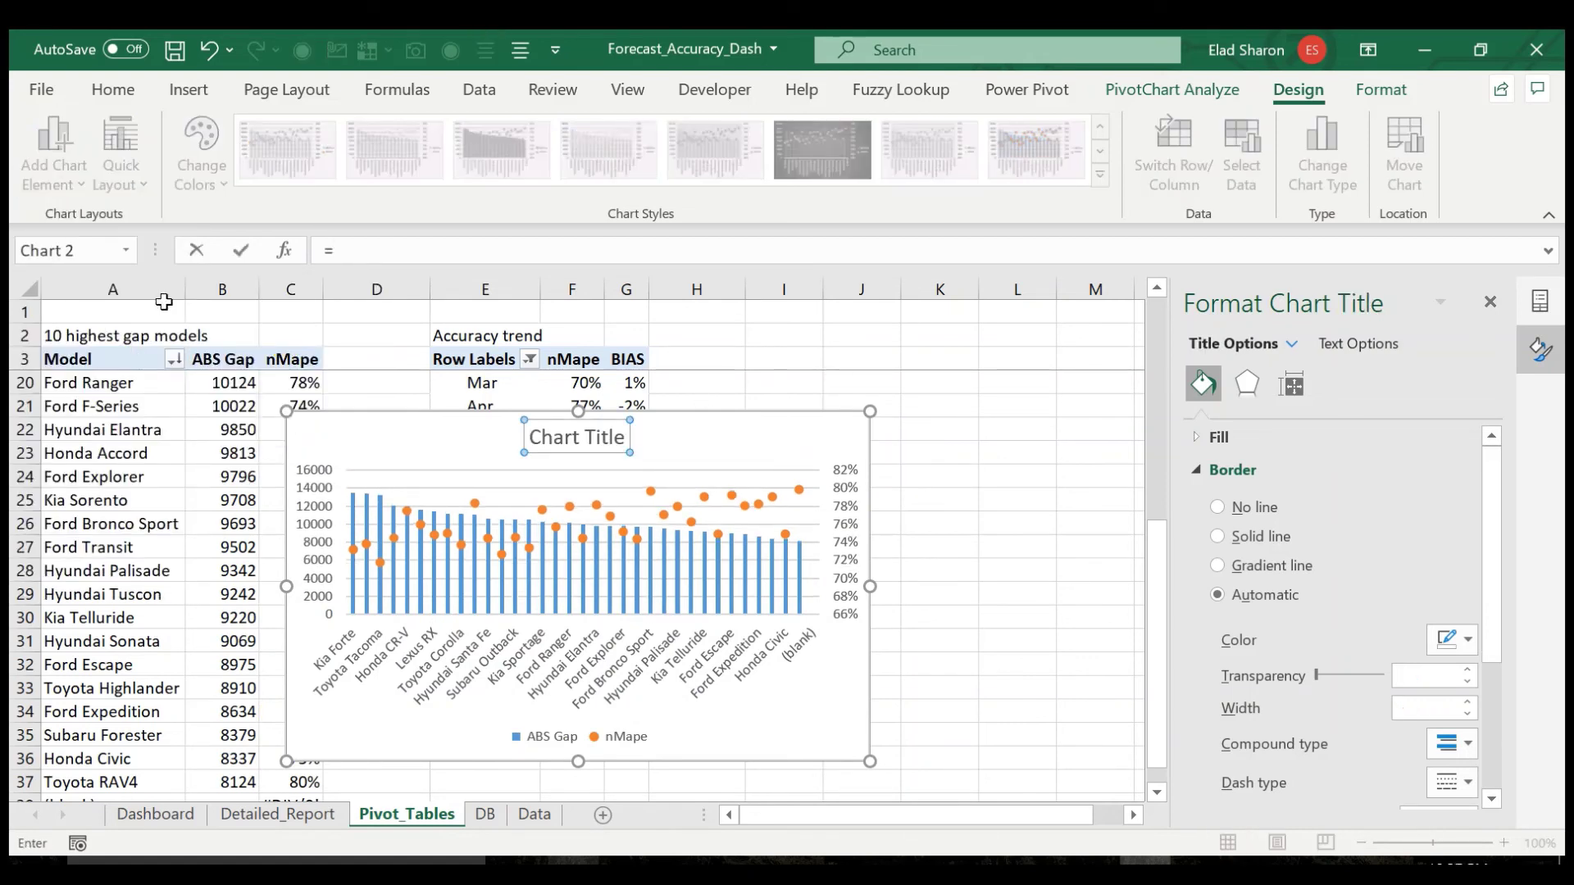
click(124, 335)
key(Return)
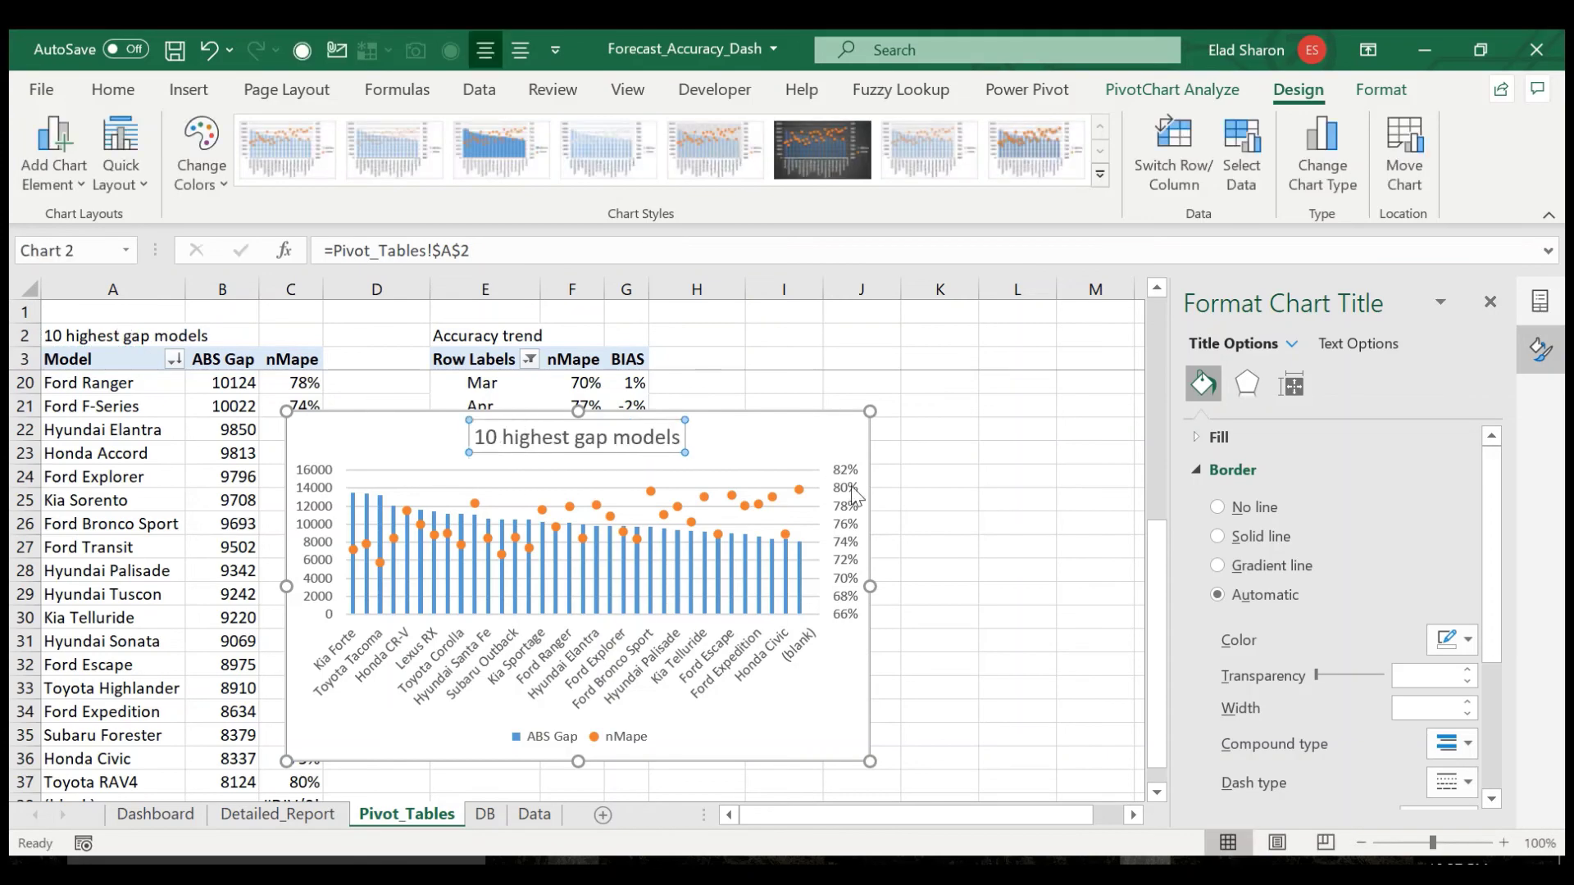
click(999, 513)
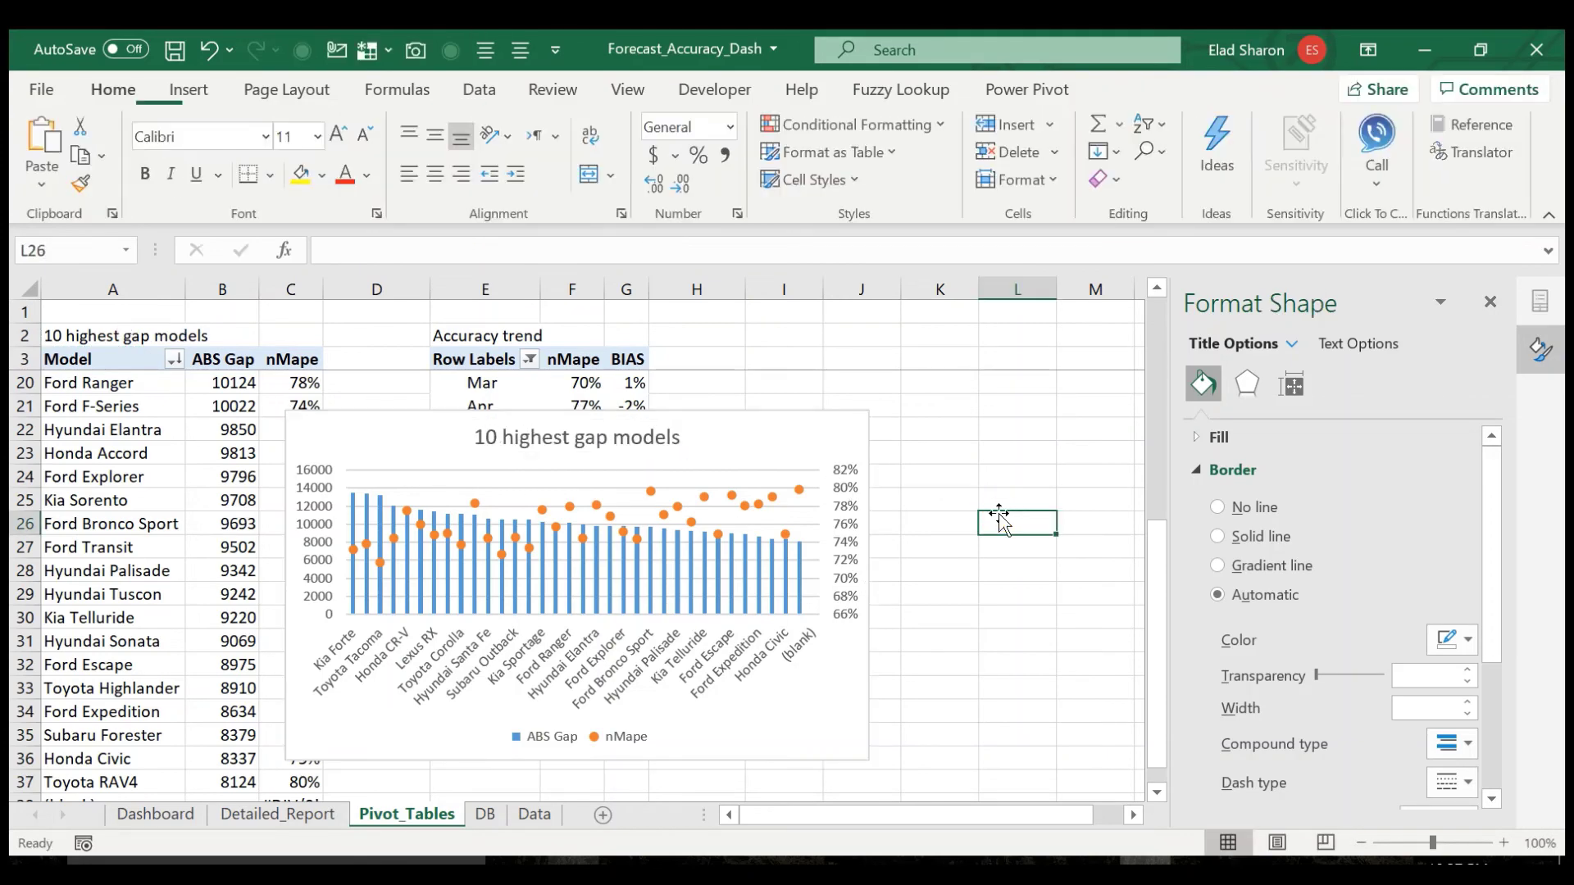
- Remove the practice combo chart from the Pivot_Tables sheet
click(807, 436)
key(ctrl+x)
click(578, 406)
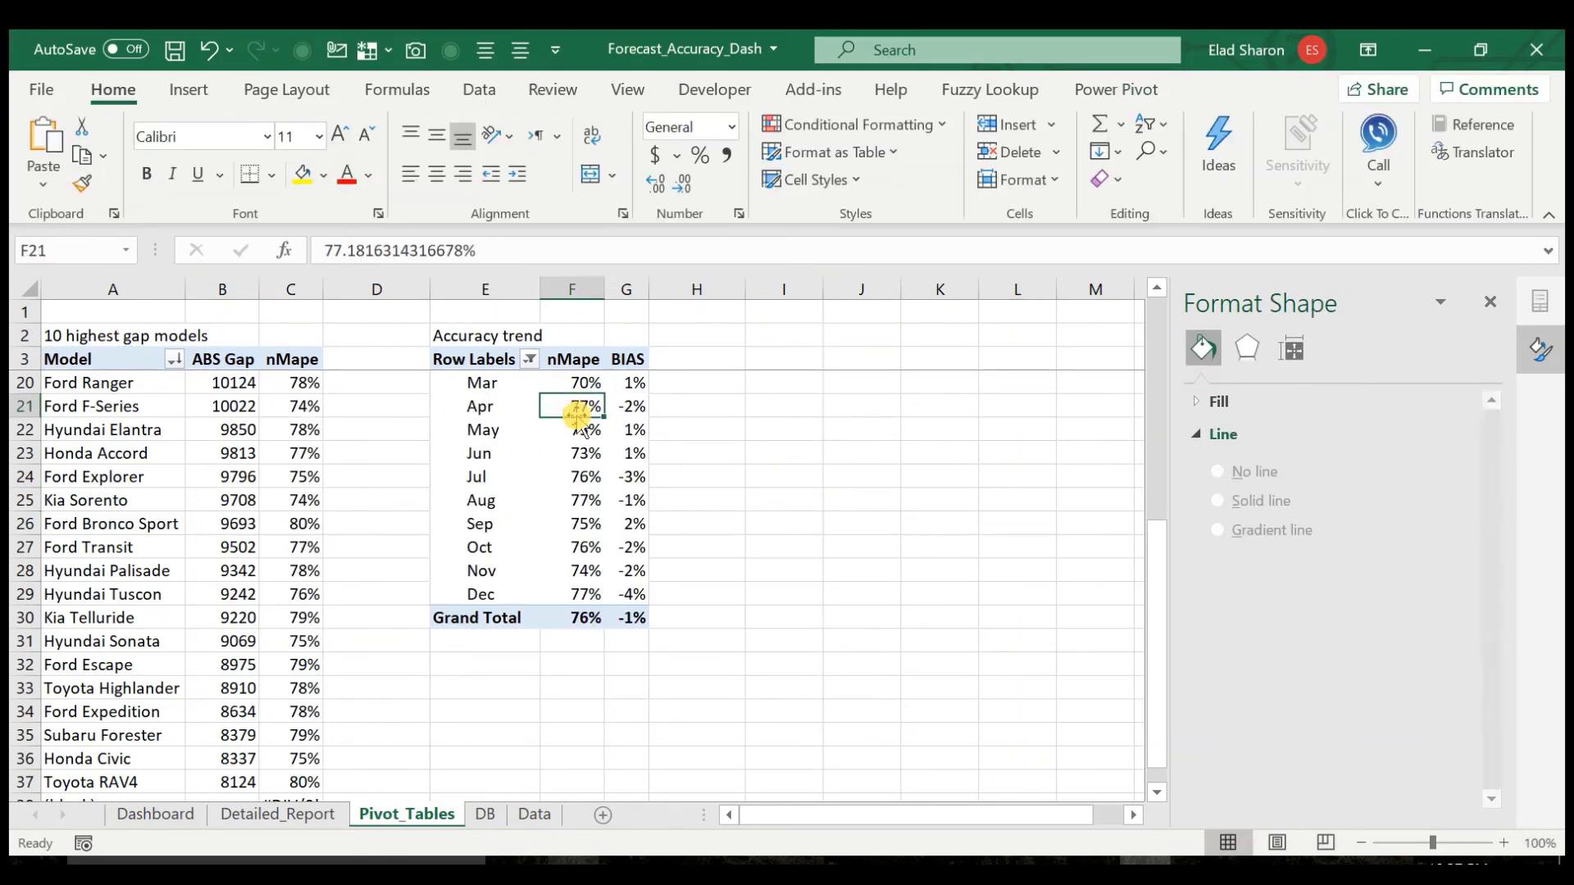
click(780, 498)
- Return to the Dashboard sheet and close the Format Shape pane
click(156, 814)
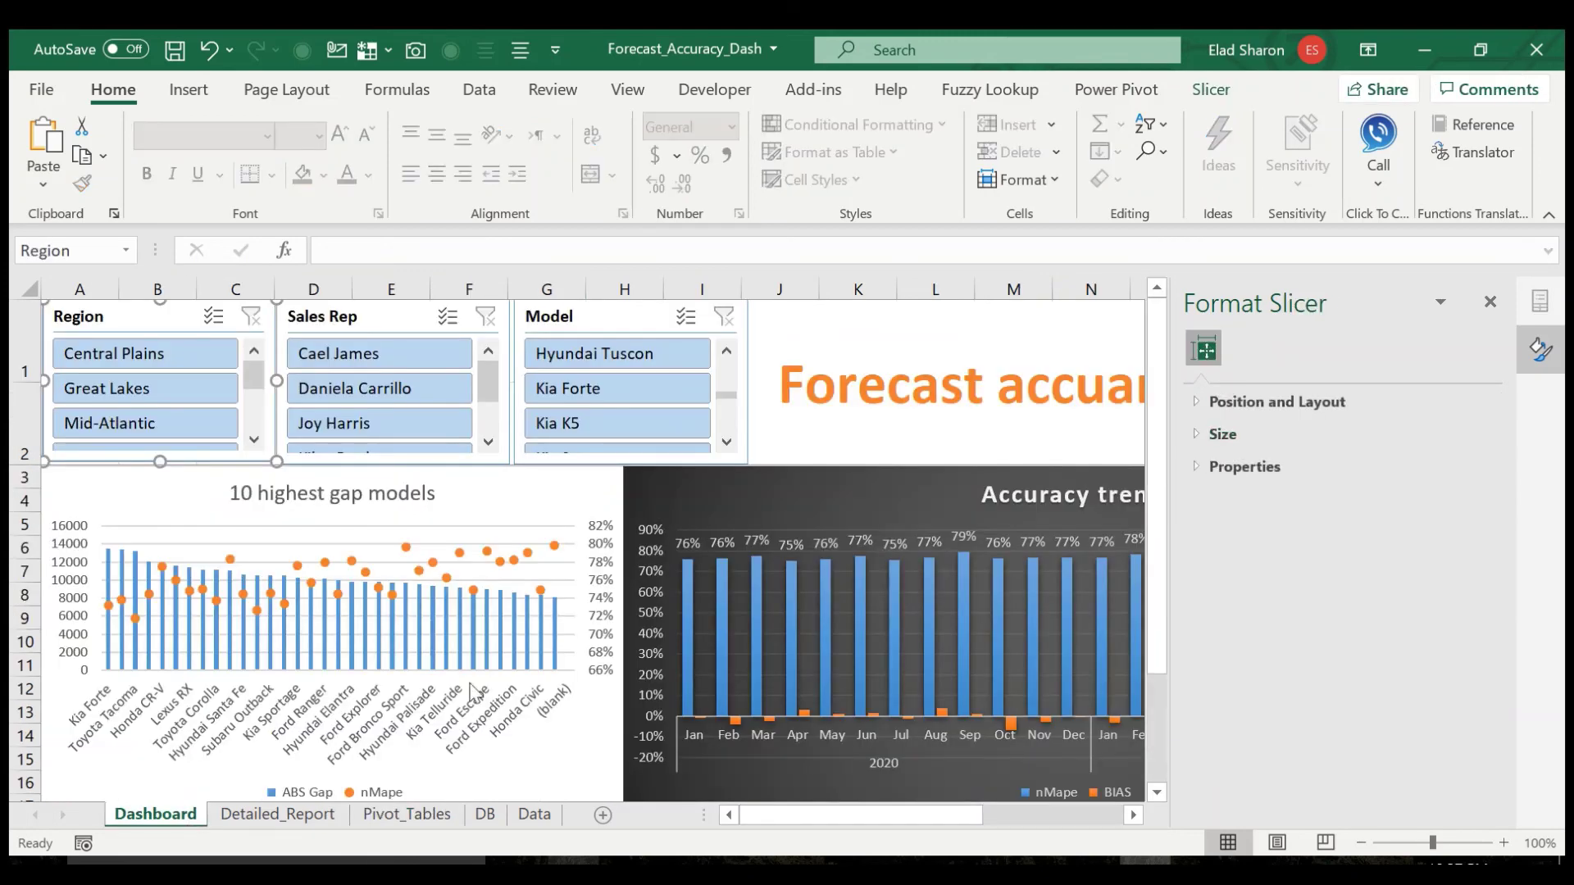
click(911, 435)
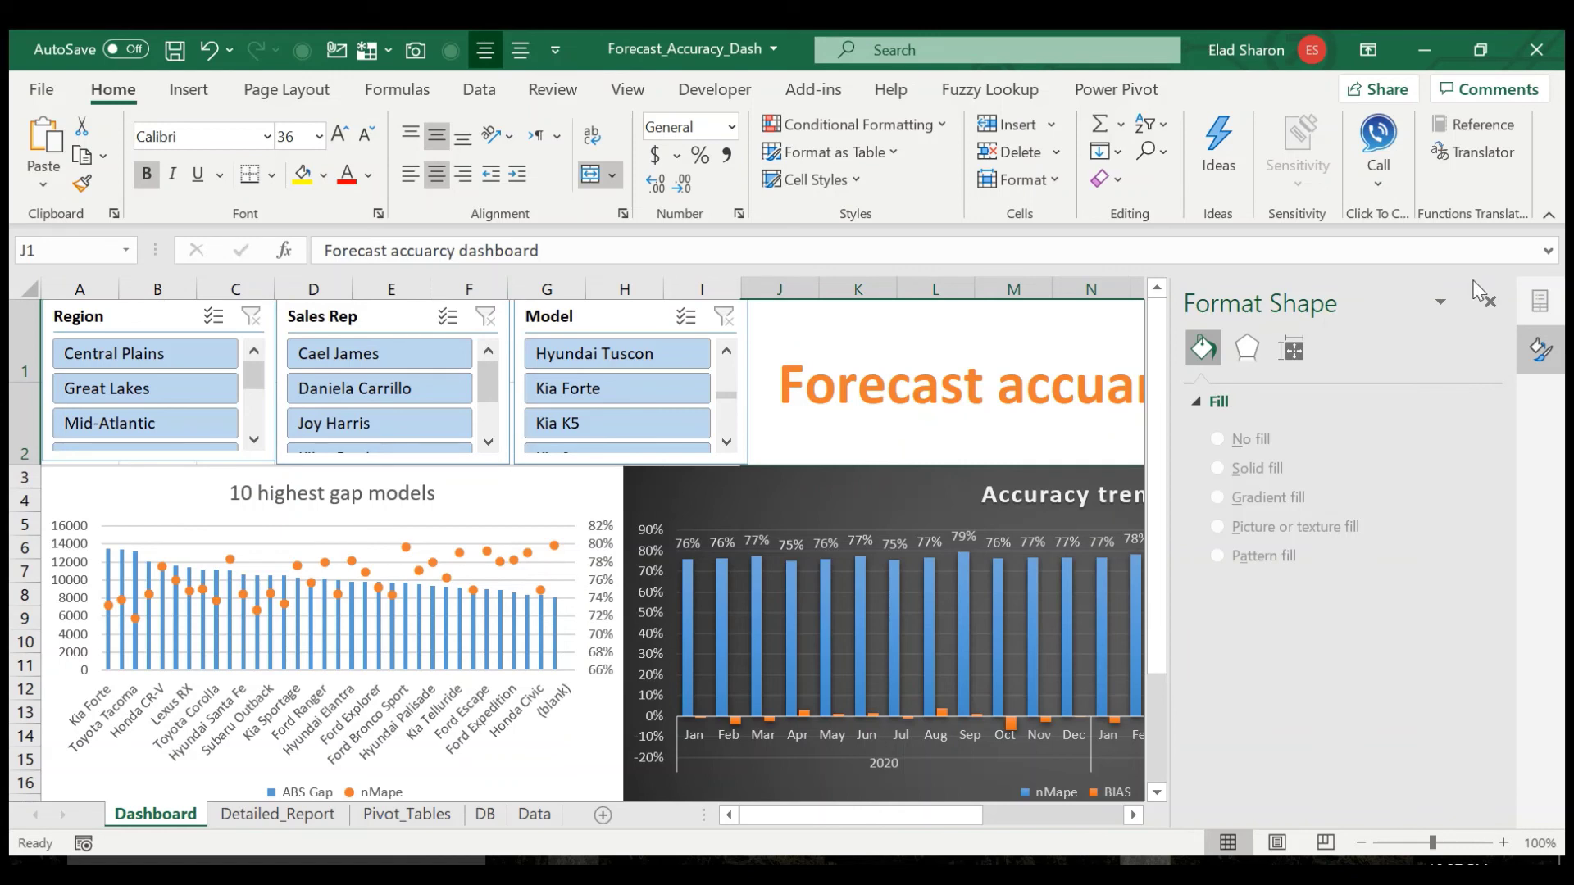
click(1489, 300)
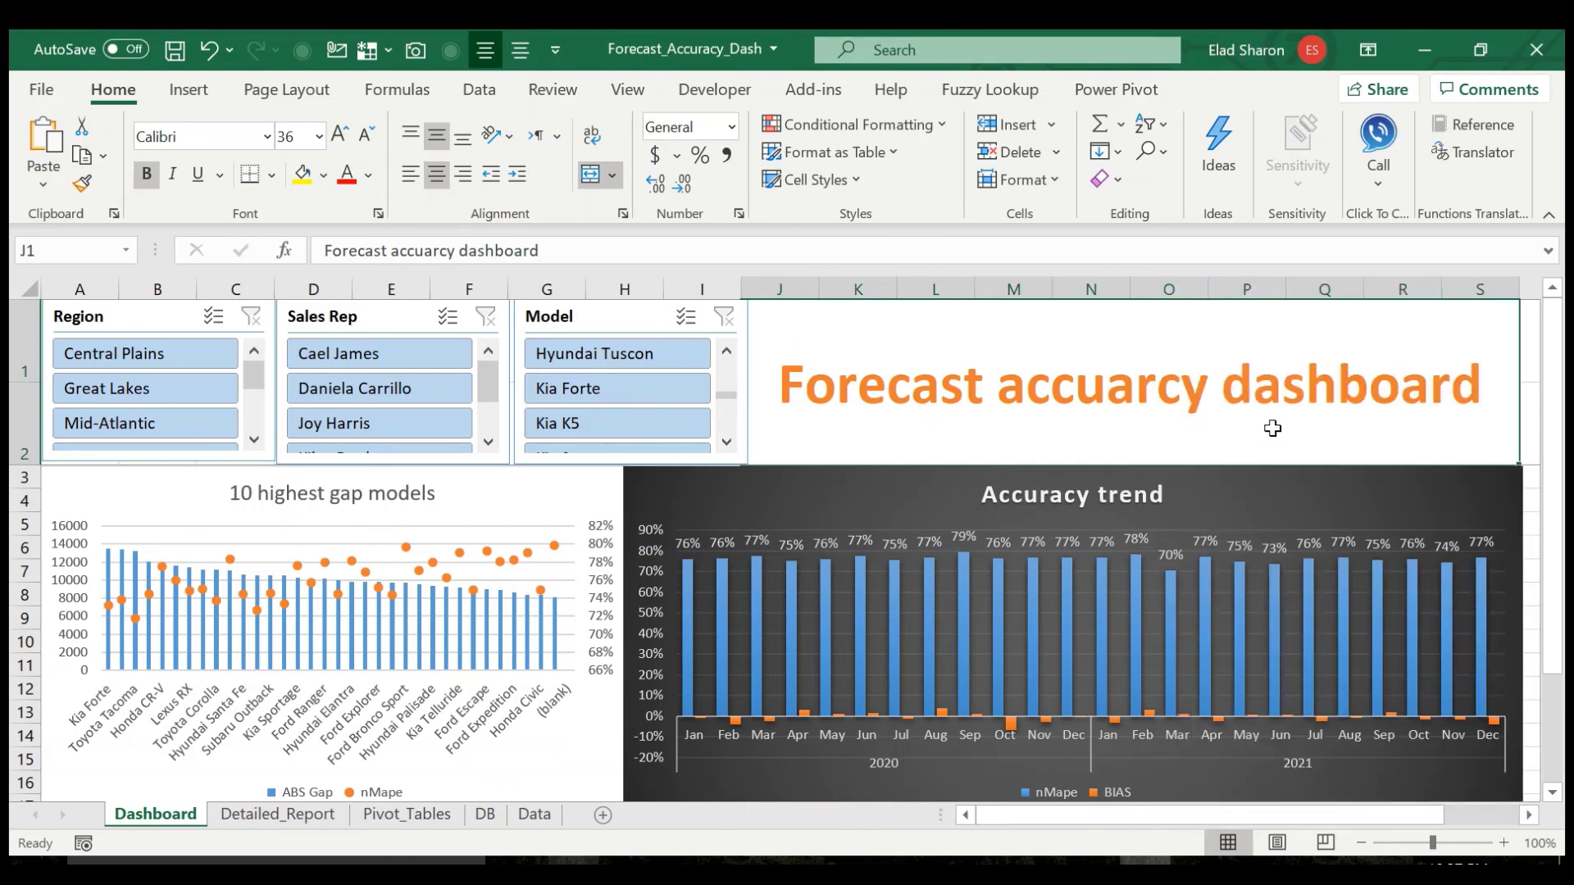